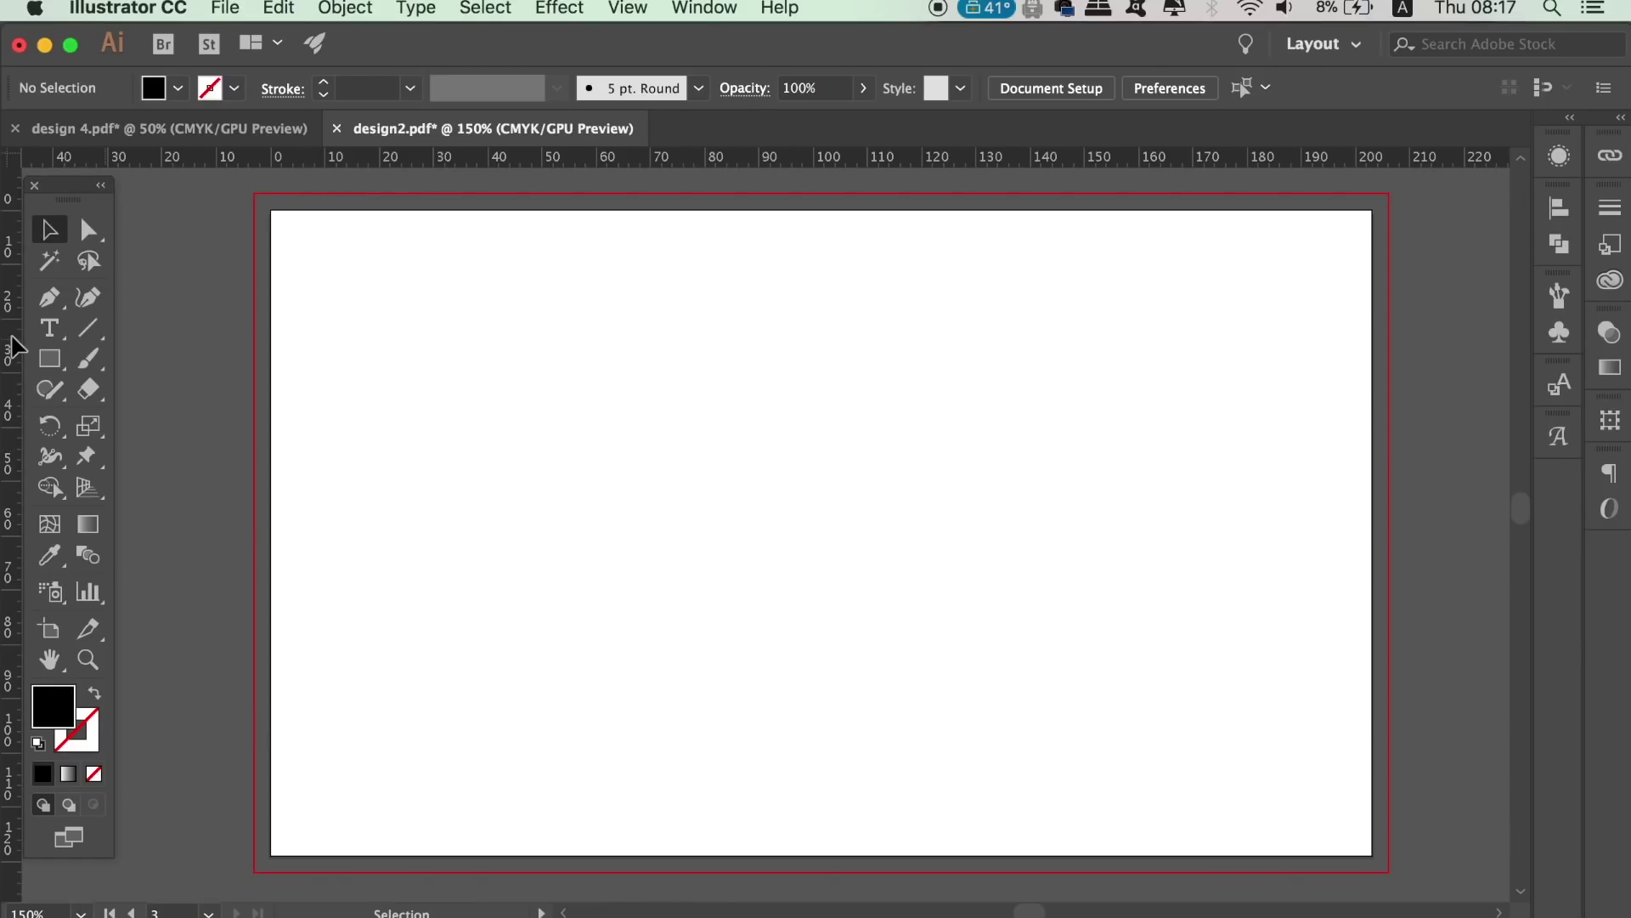
Draw an area-type frame near the top-left and fill it with Lorem ipsum placeholder text
{"action": "left_click", "coordinate": [48, 328]}
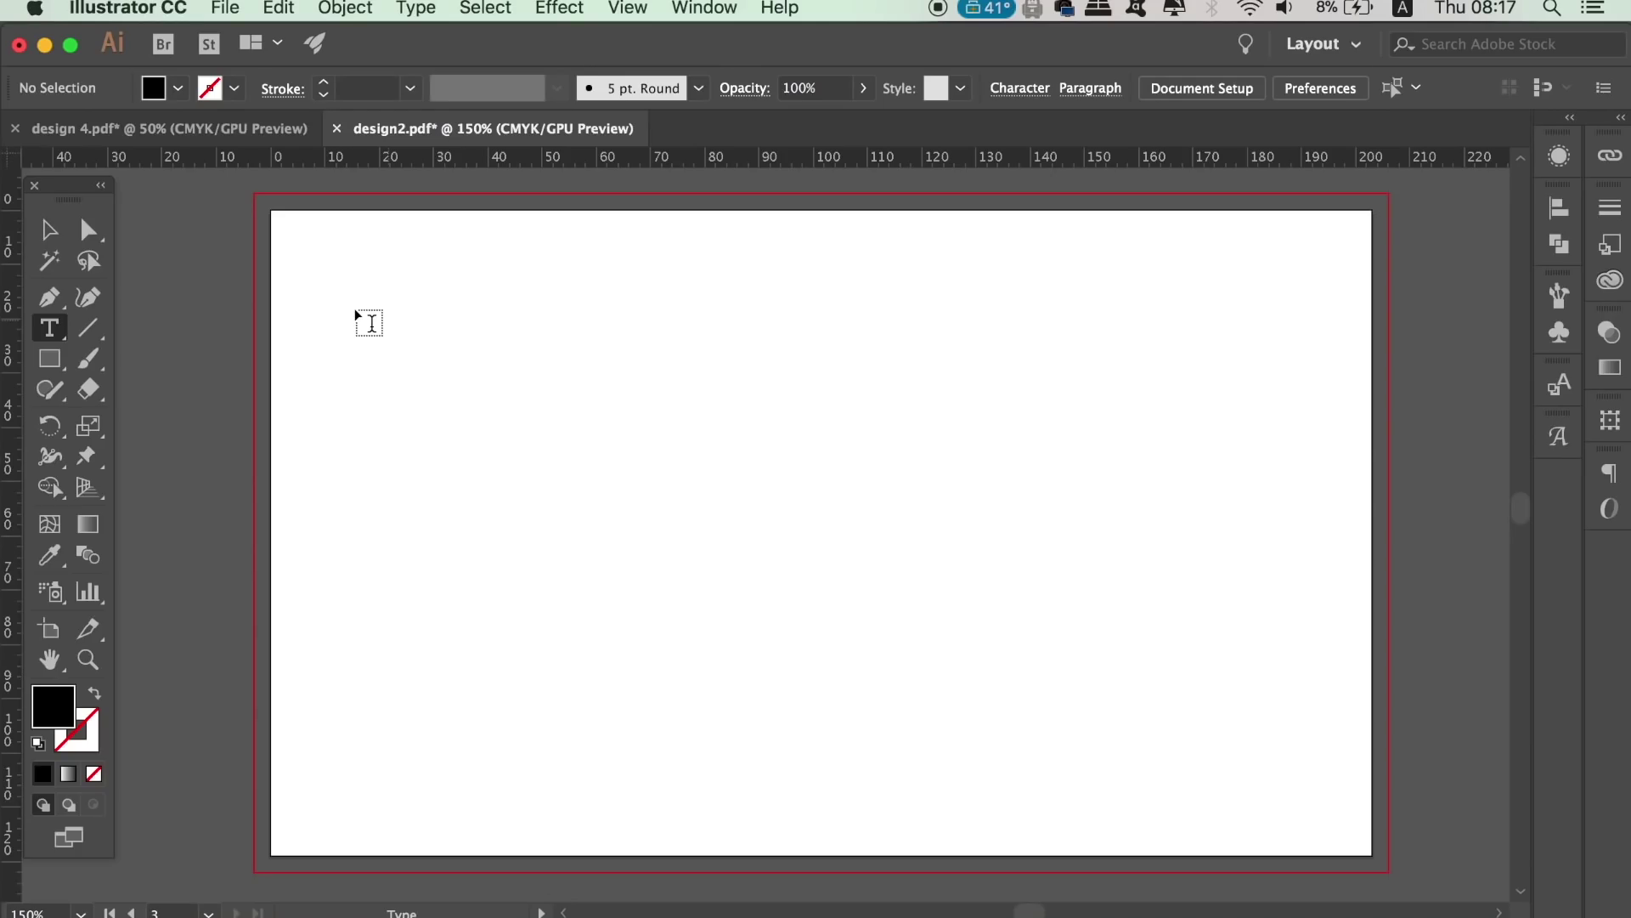
{"action": "left_click_drag", "start_coordinate": [346, 277], "coordinate": [769, 513]}
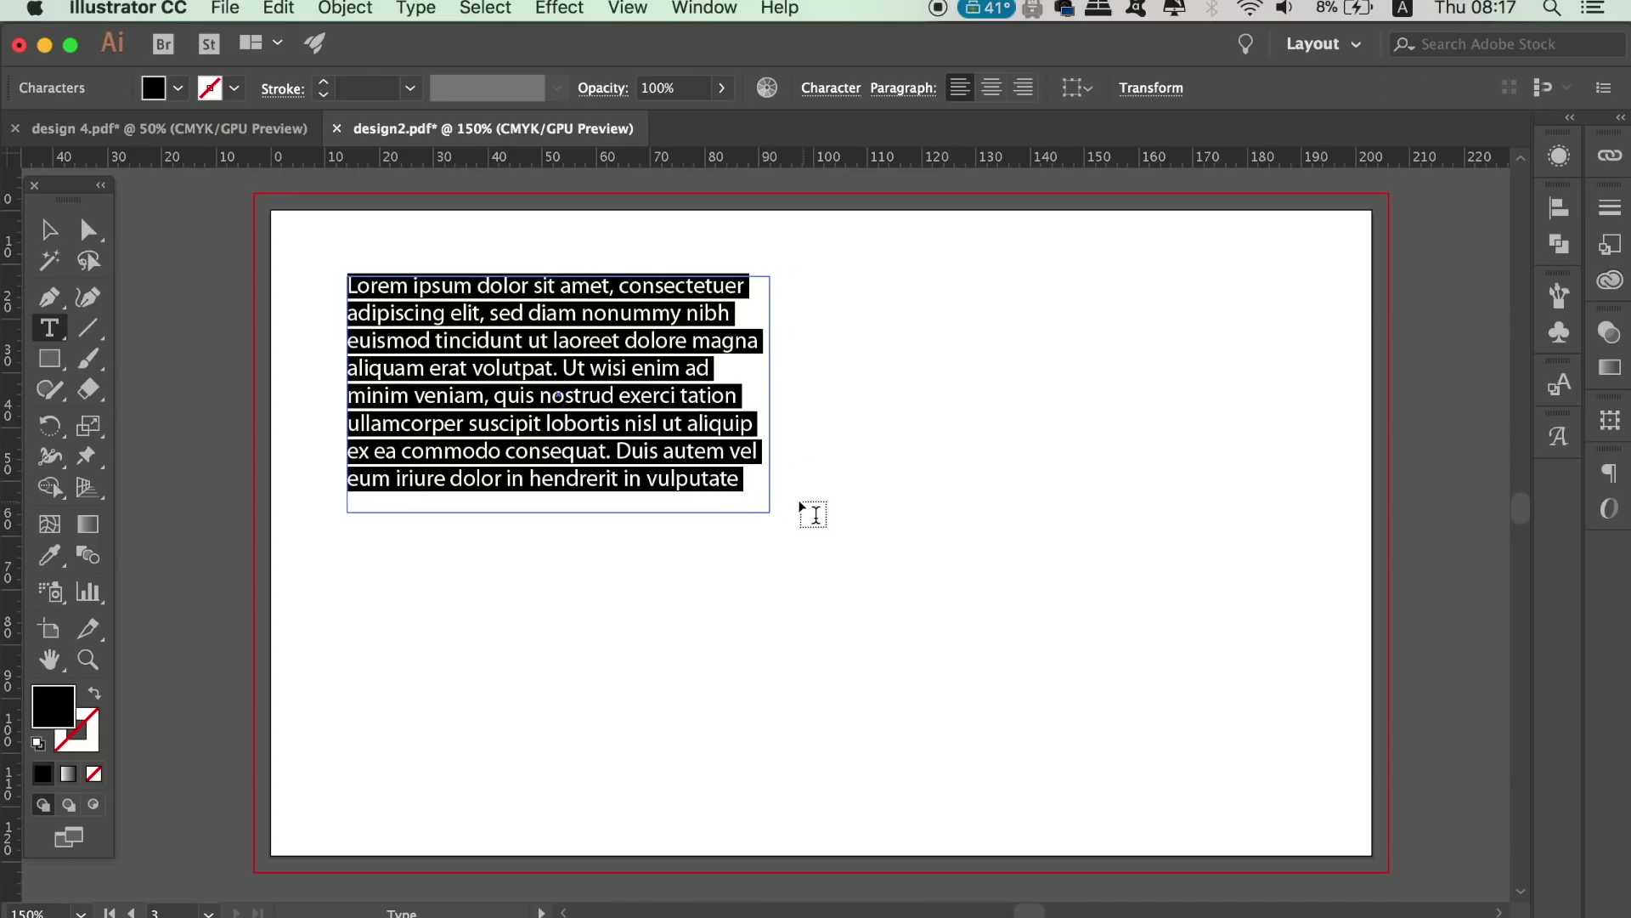
{"action": "left_click", "coordinate": [48, 229]}
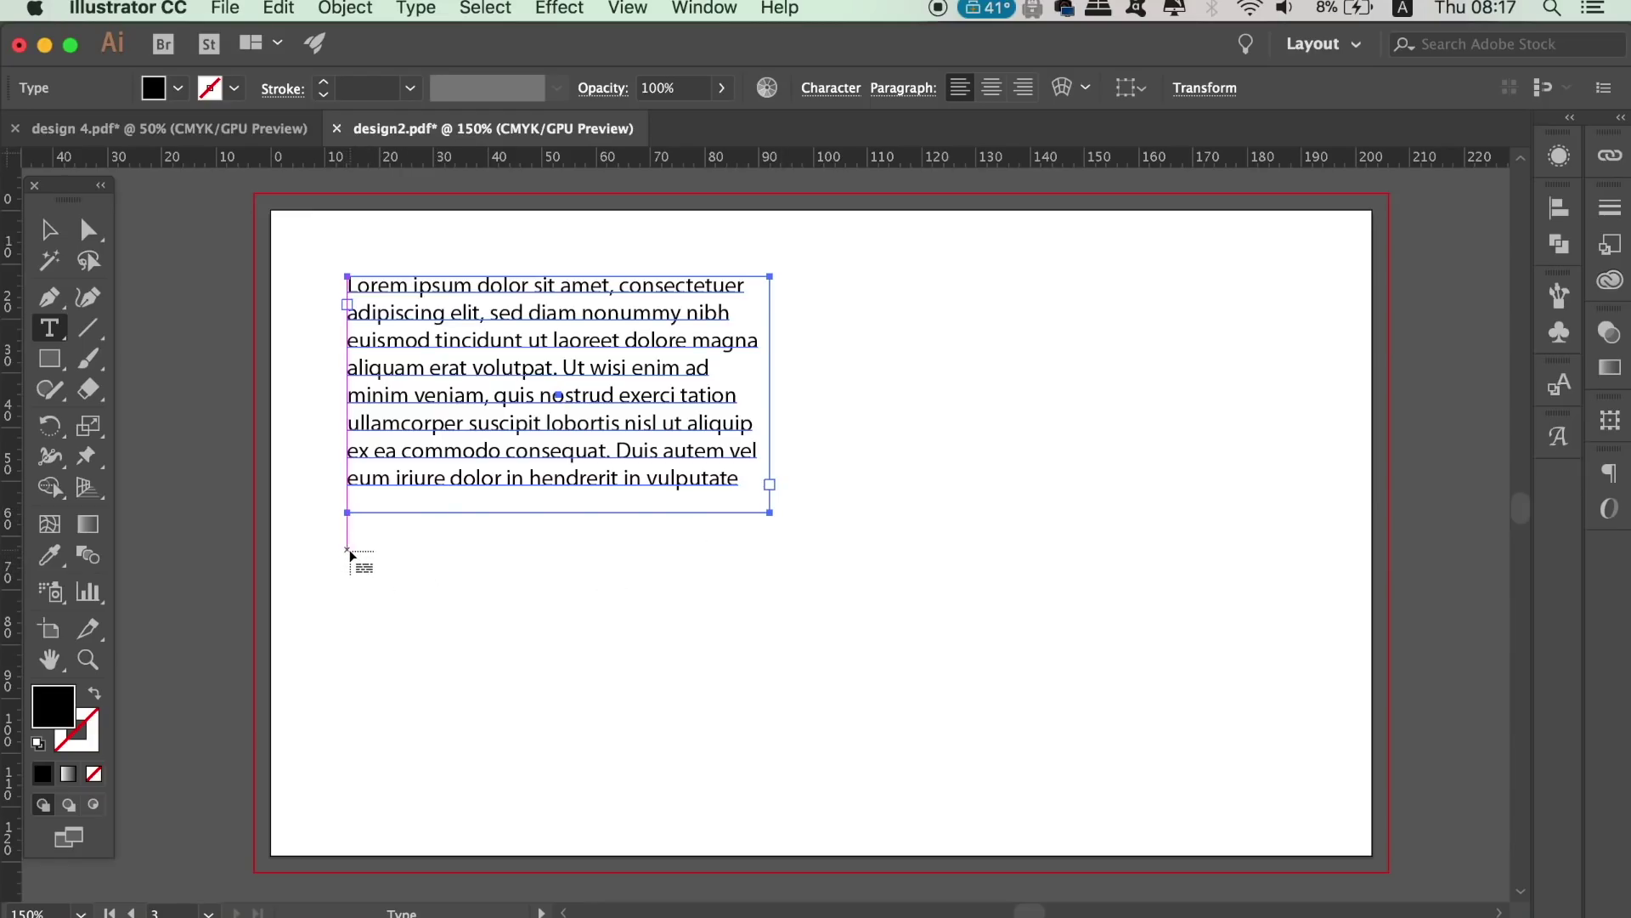
Thread a second frame below and add 'the type will continue over here' after 'vulputate'
{"action": "left_click_drag", "start_coordinate": [348, 554], "coordinate": [771, 770]}
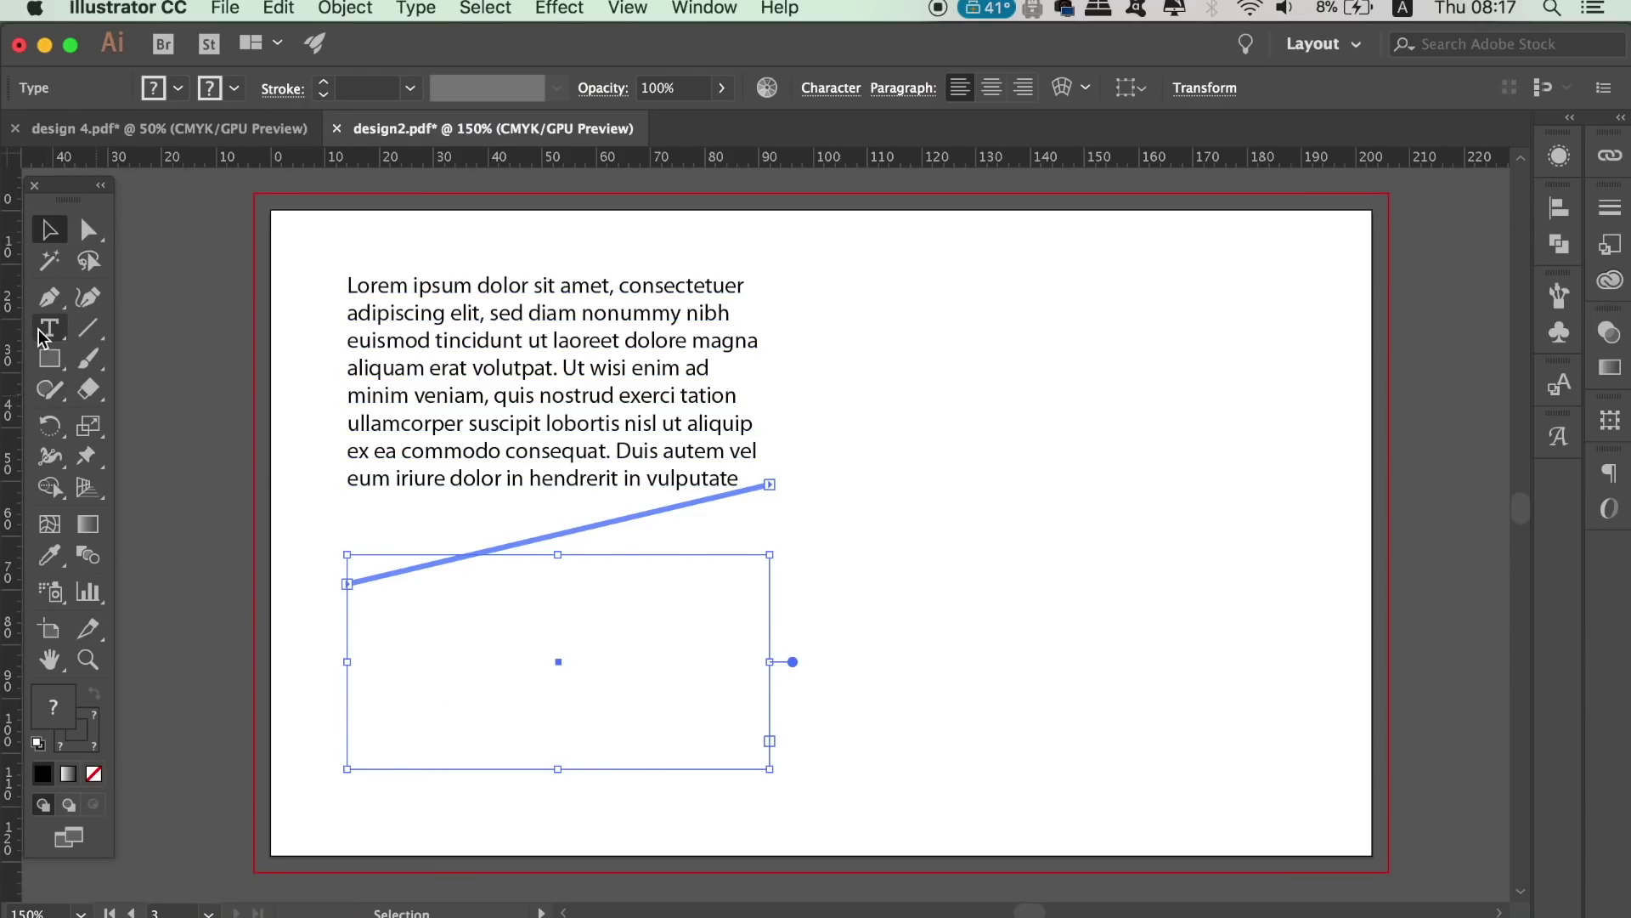
{"action": "left_click", "coordinate": [49, 330]}
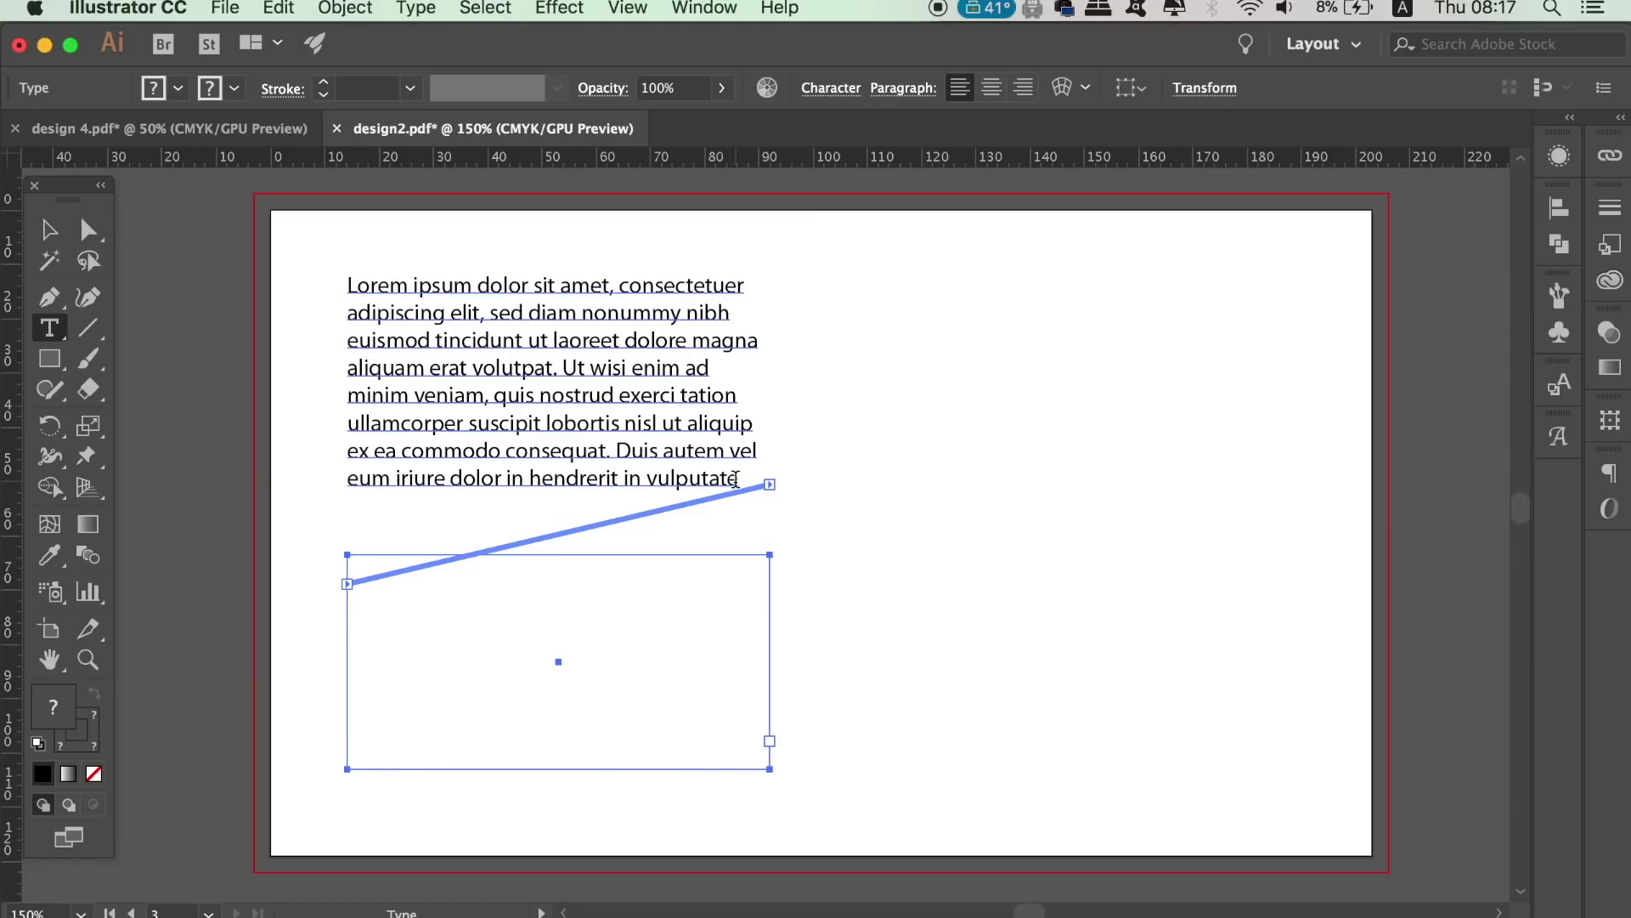
{"action": "left_click", "coordinate": [736, 478]}
{"action": "type", "text": "the"}
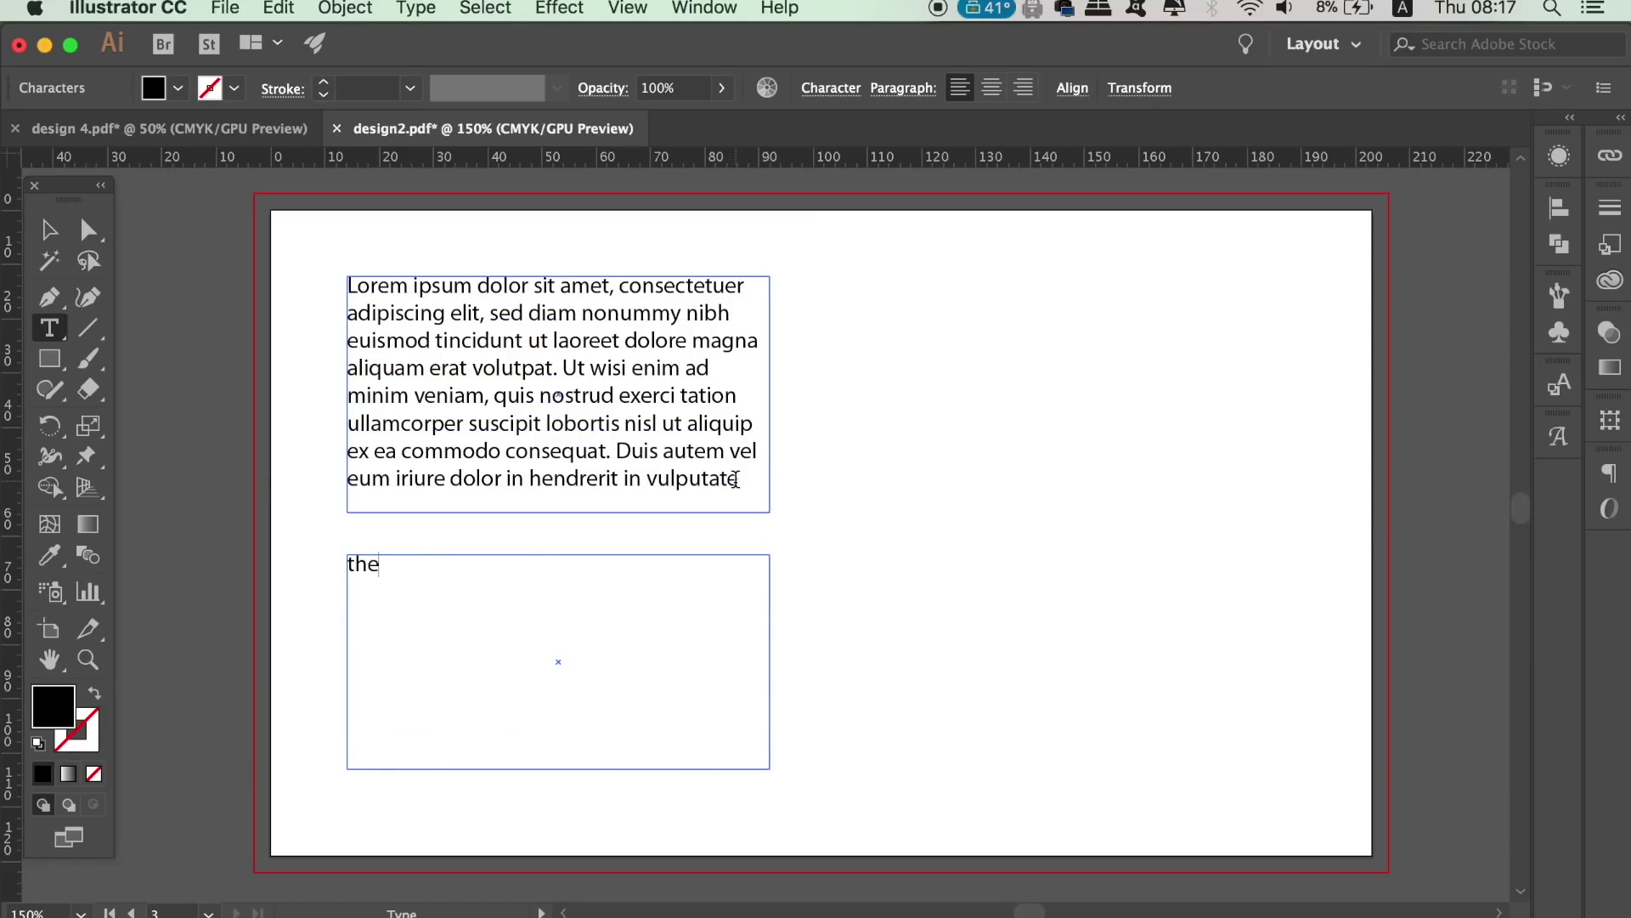
{"action": "type", "text": " type will conti"}
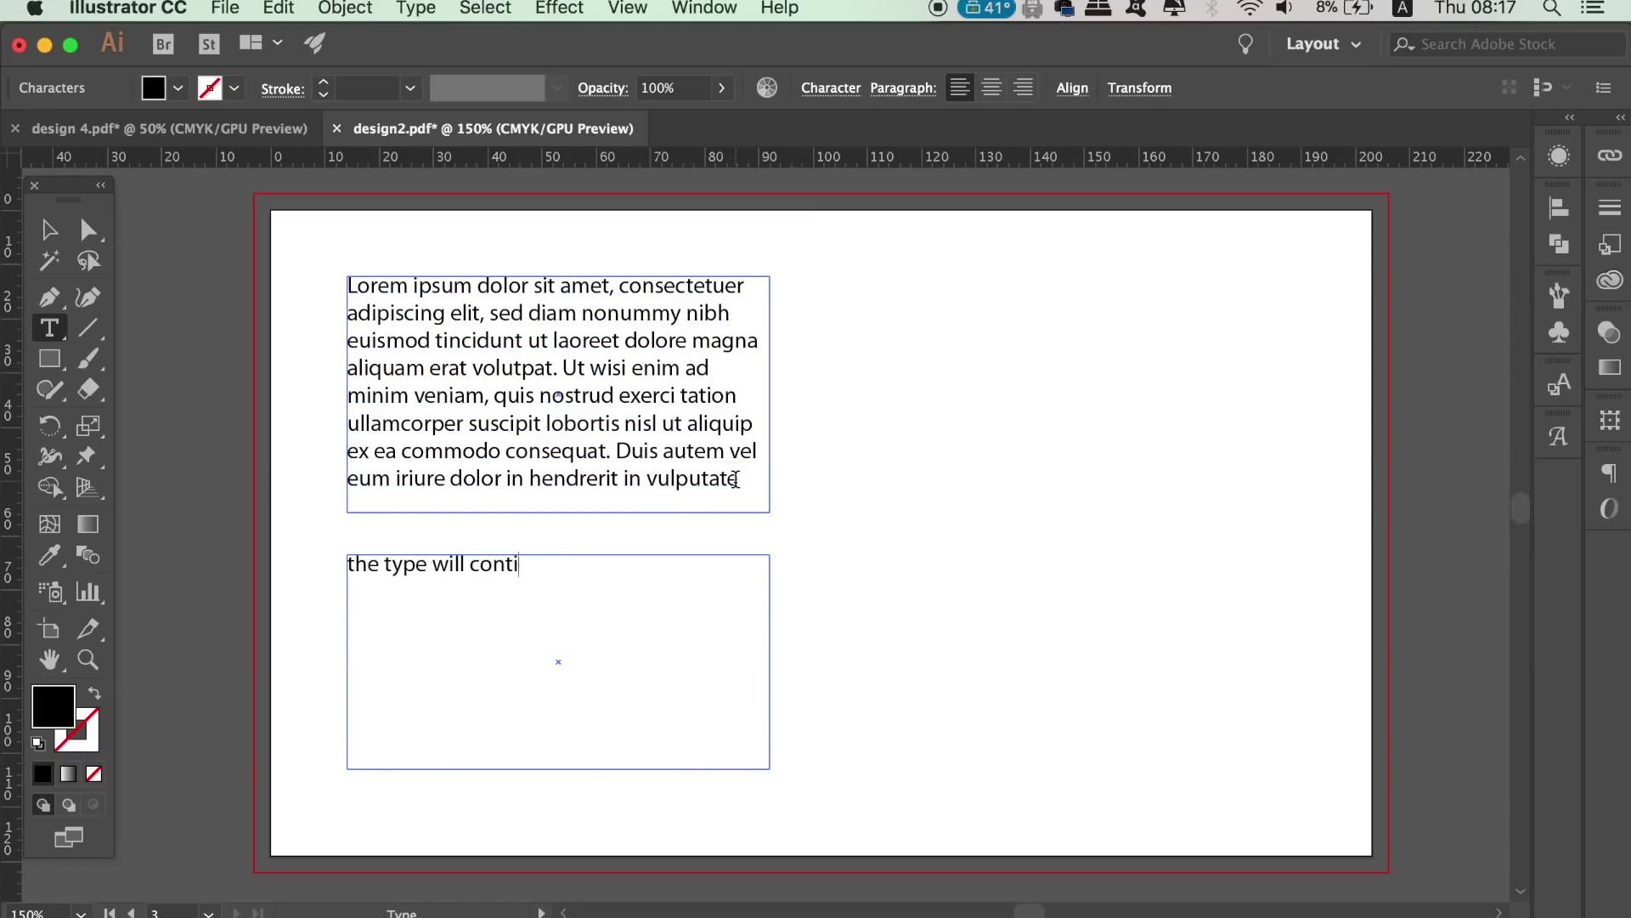
{"action": "type", "text": "nue over here"}
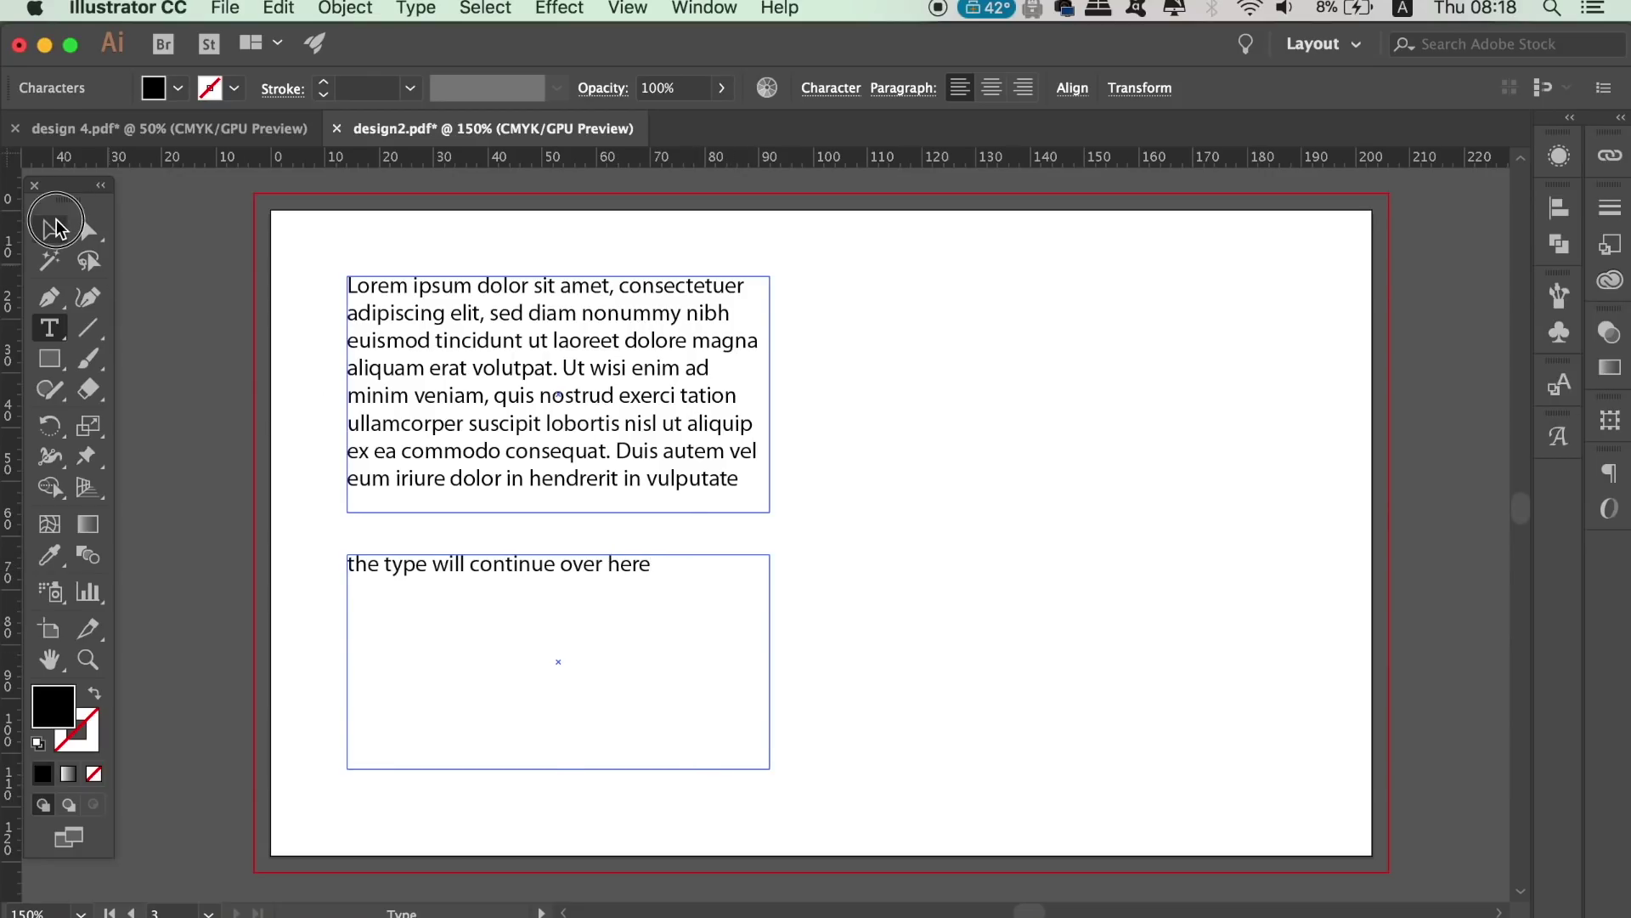
{"action": "left_click", "coordinate": [55, 224]}
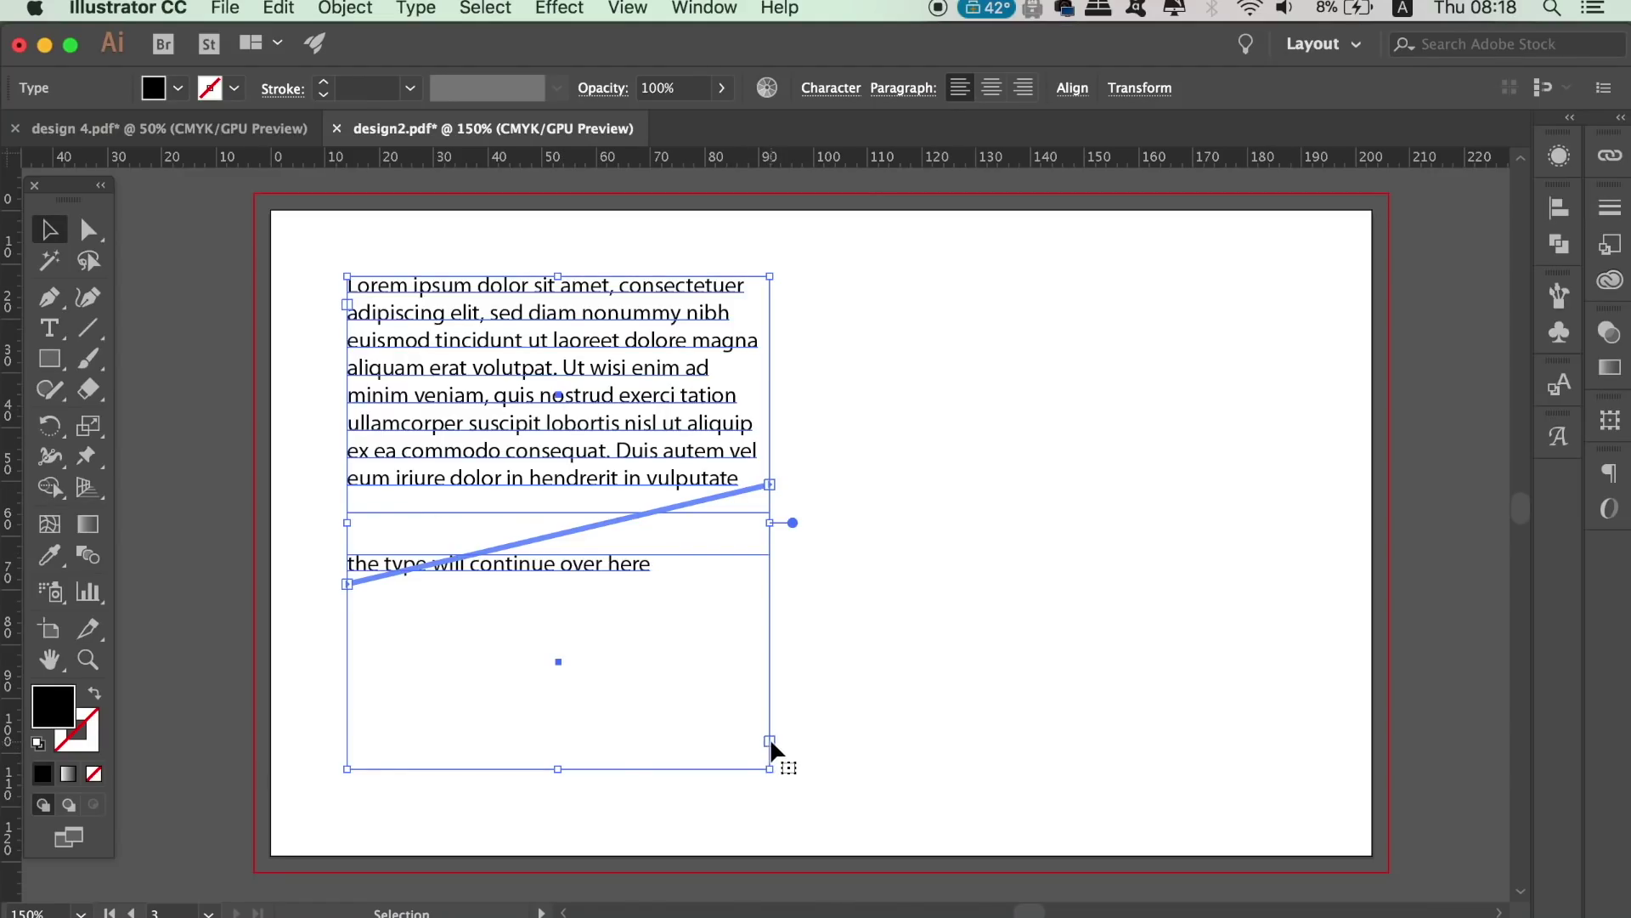
Thread a third text frame to the right, fill it with filler characters, then trim the overflow
{"action": "key", "text": "t"}
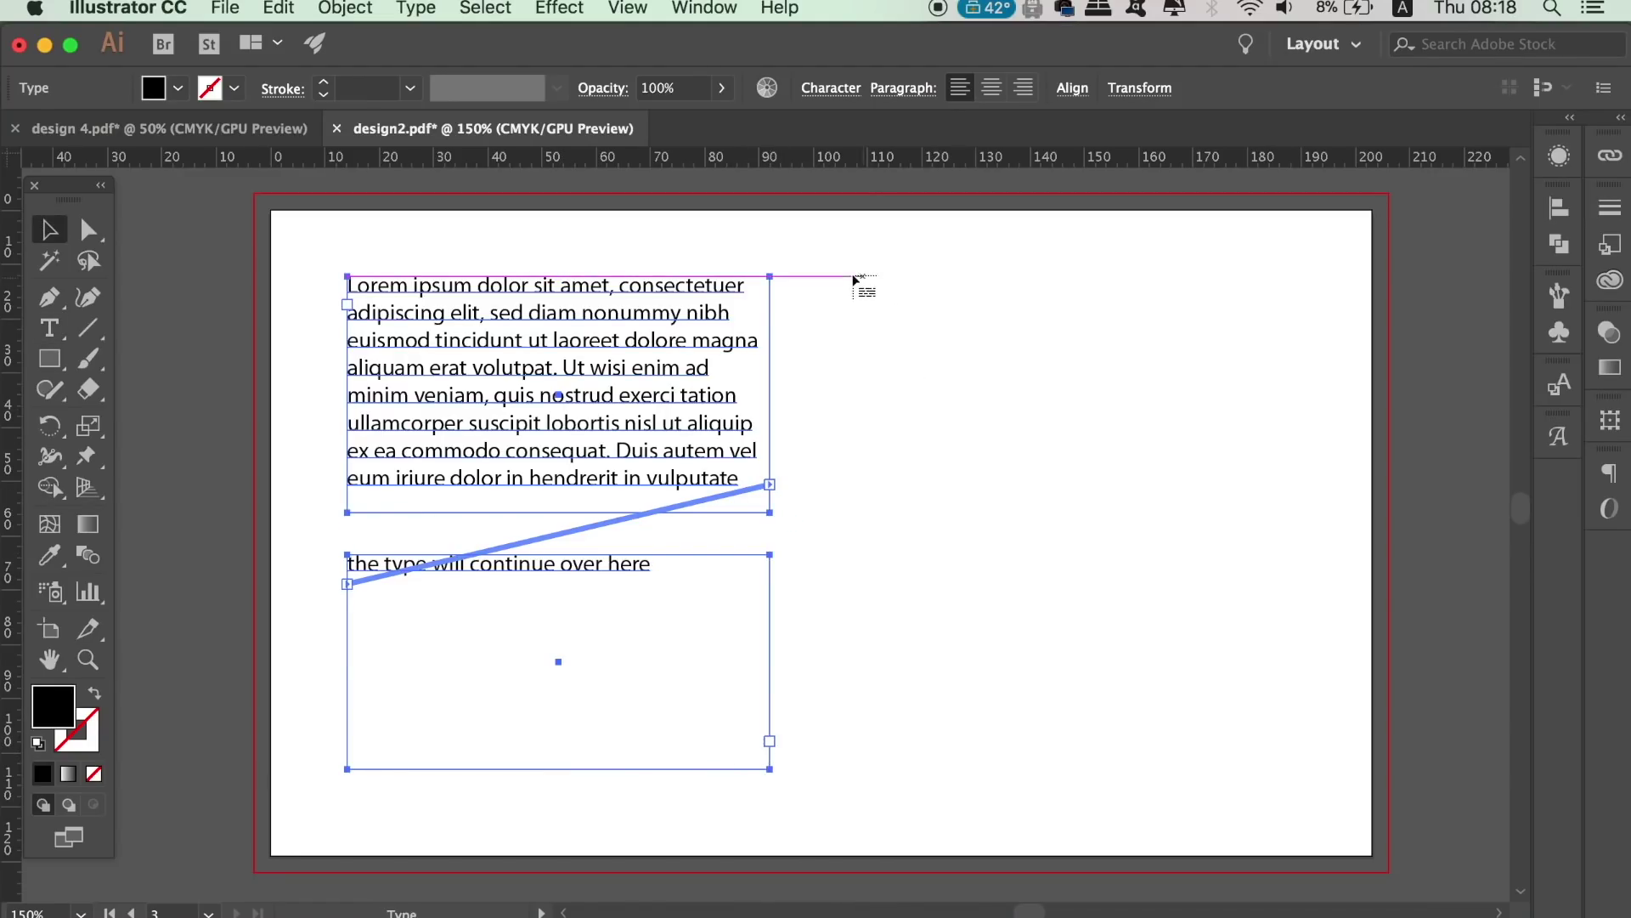
{"action": "left_click_drag", "start_coordinate": [827, 276], "coordinate": [1284, 514]}
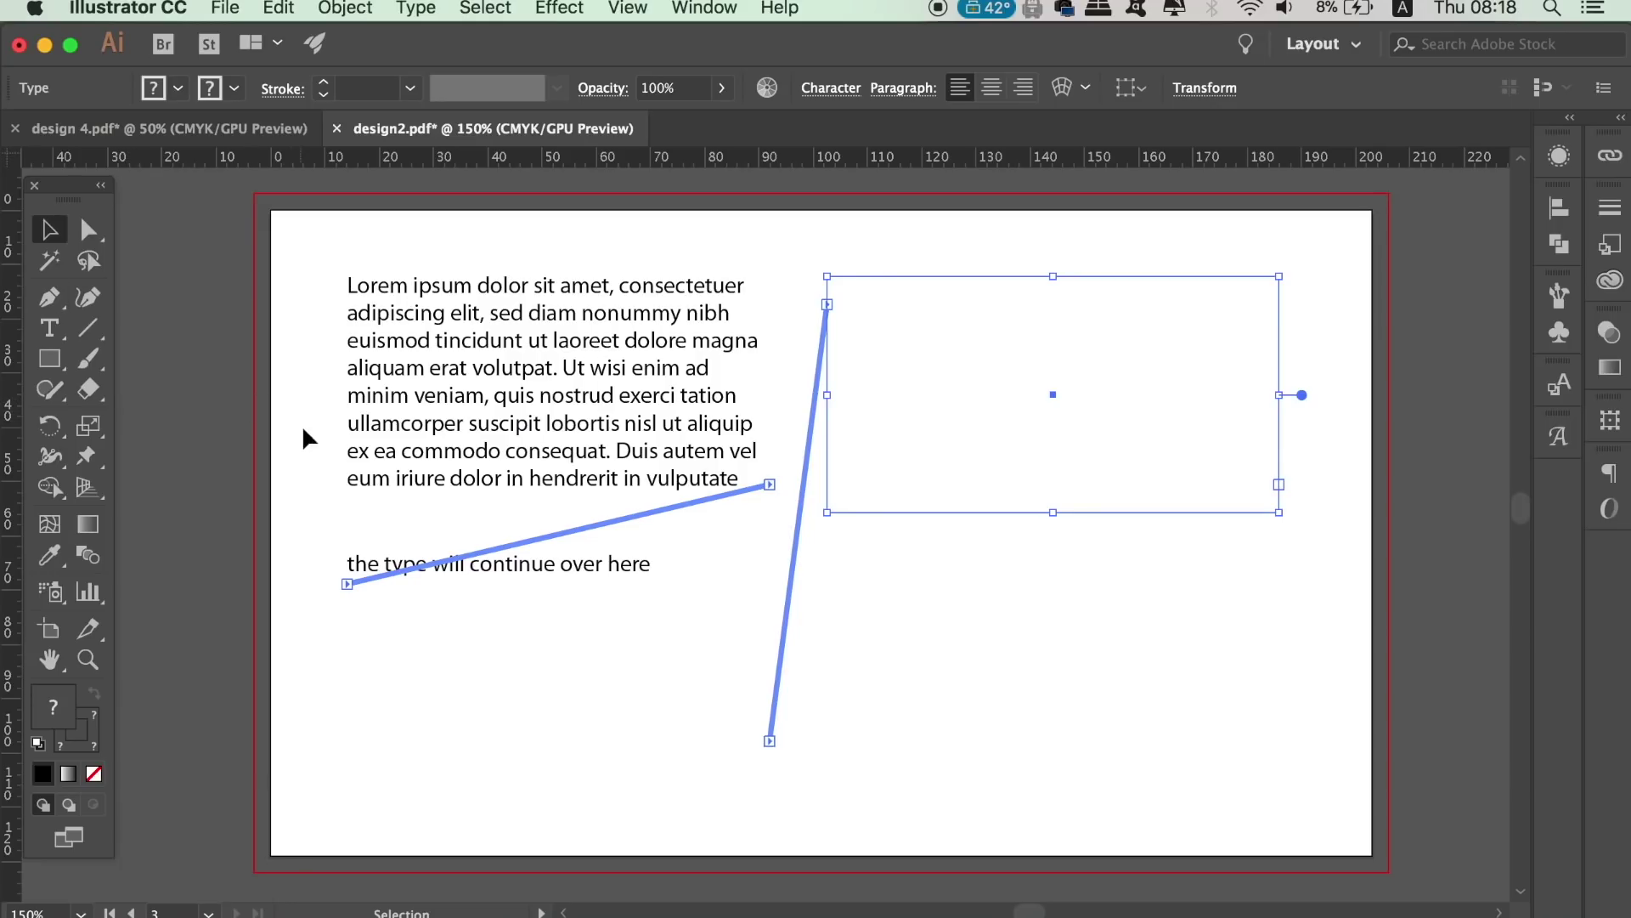
{"action": "type", "text": "tinue over here xxxxsd"}
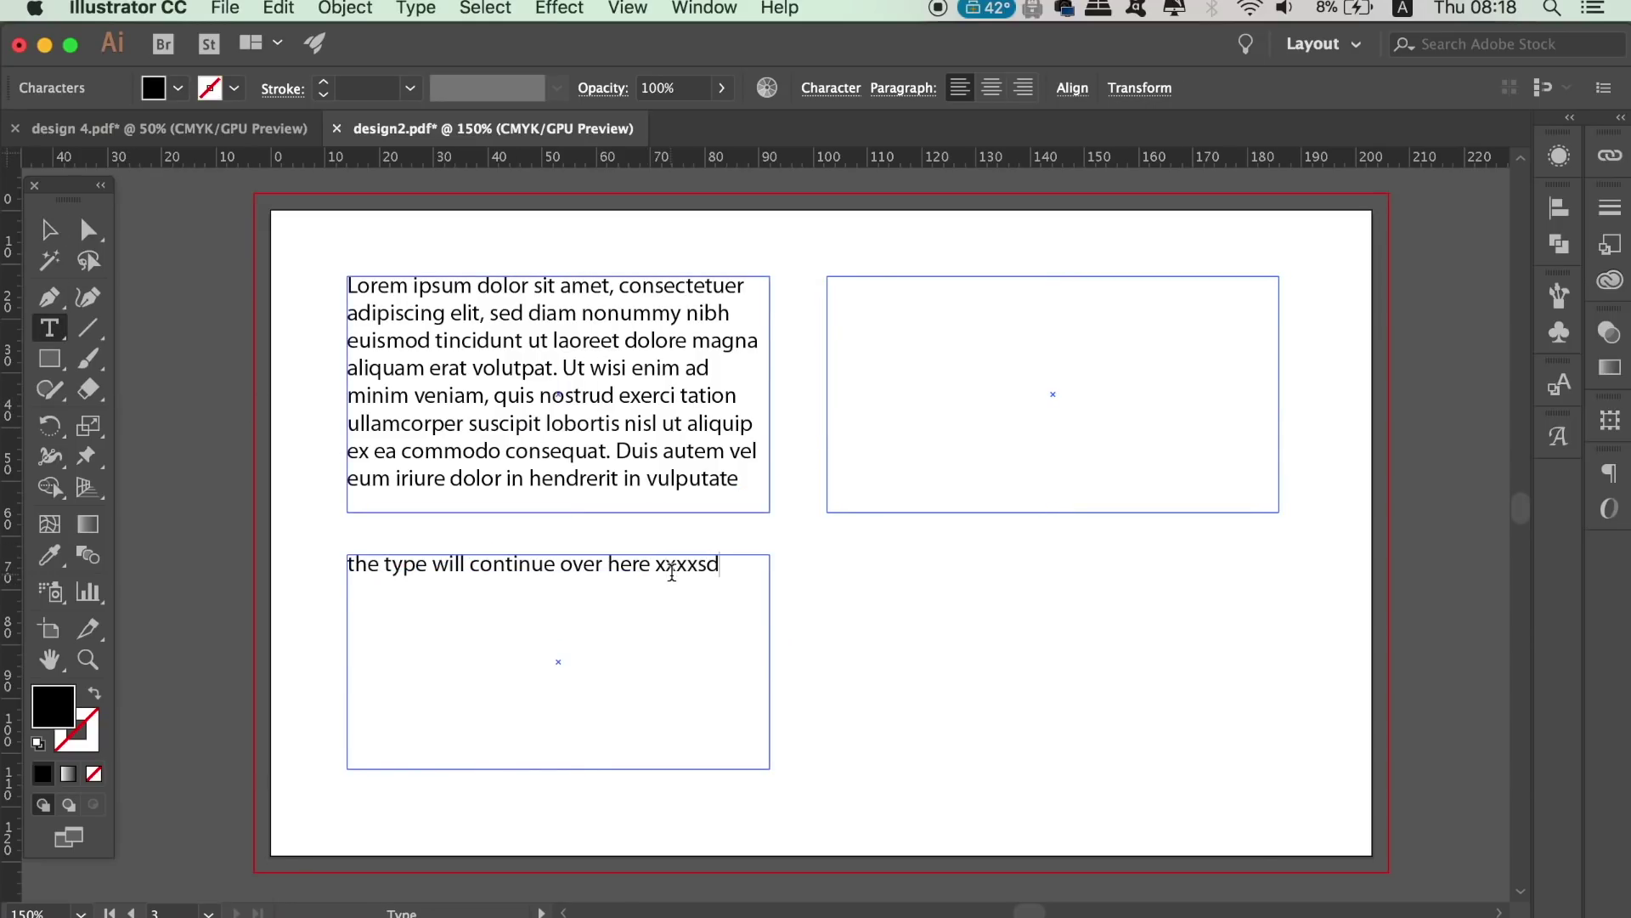
{"action": "type", "text": "ddn-jd;jcdnjn;wnkxlwsnxknkwnlkwxklnxlknln-lxkwnlxnklsnxl-wnxlwknlxwsnklxnlxwlxnwklnlnlxwsnlnxlnxlwnxwlnlwxnlxwsnklxnlxwlwxknxklnxslnwnkwlxnlxsnksnkxnksnsknksnknkxnknssknxskksk"}
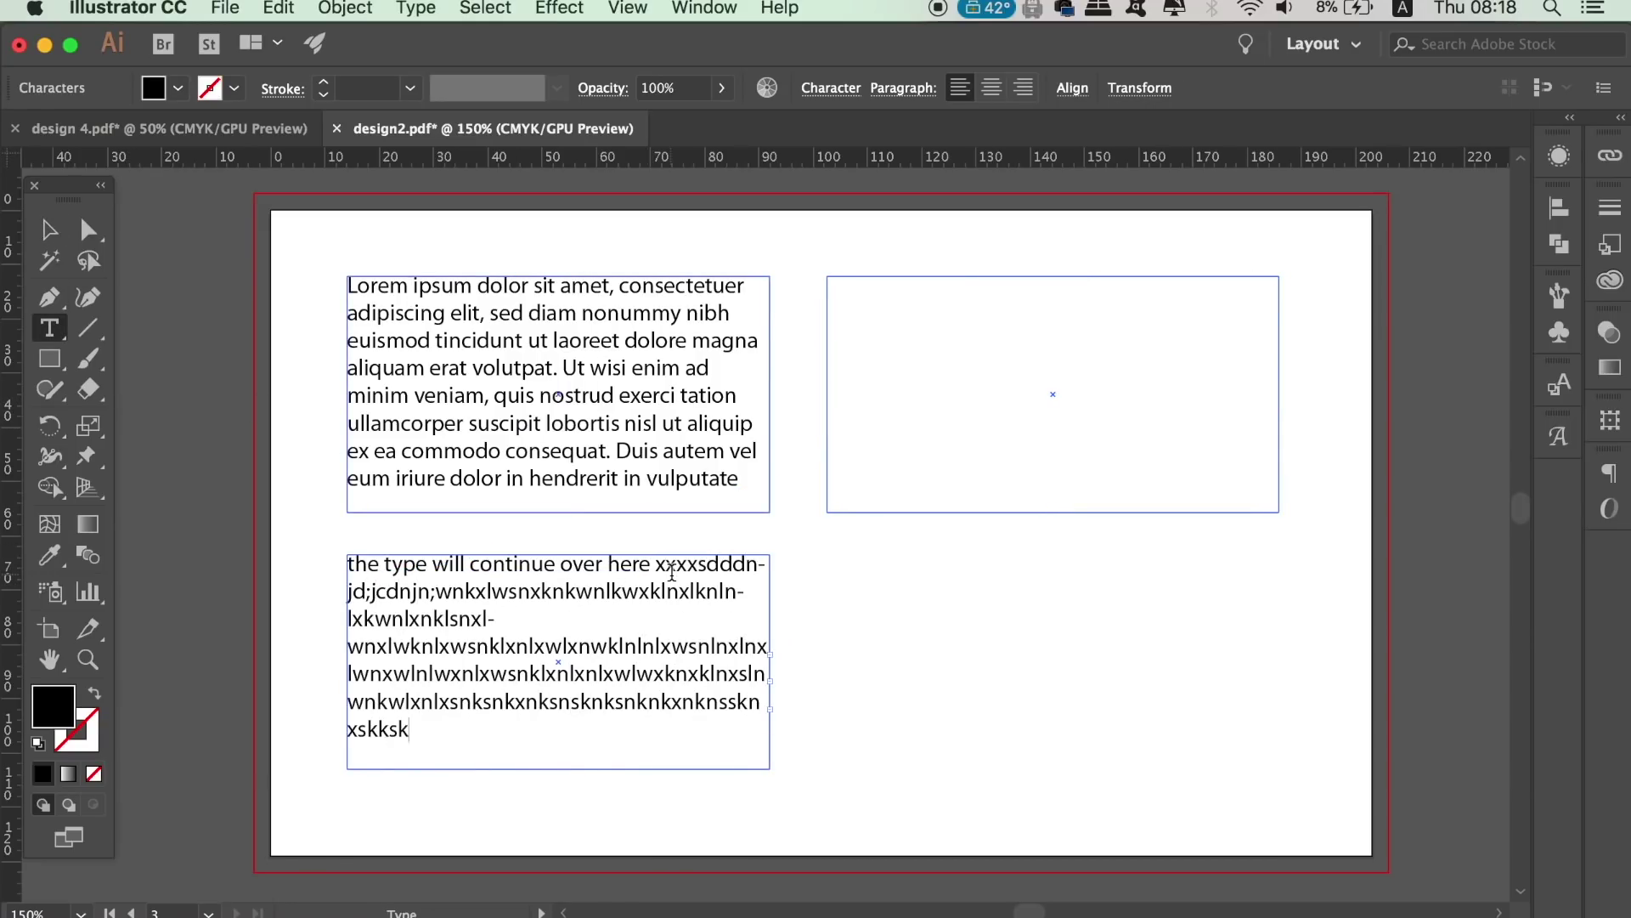
{"action": "type", "text": "sxnksxnksxnknksnknxsknsxknxsknxsknxsknxsknsxknxsknsxknxsknsxknxsknsxknsxknsknkxnkxnkkkkkkkkkllll"}
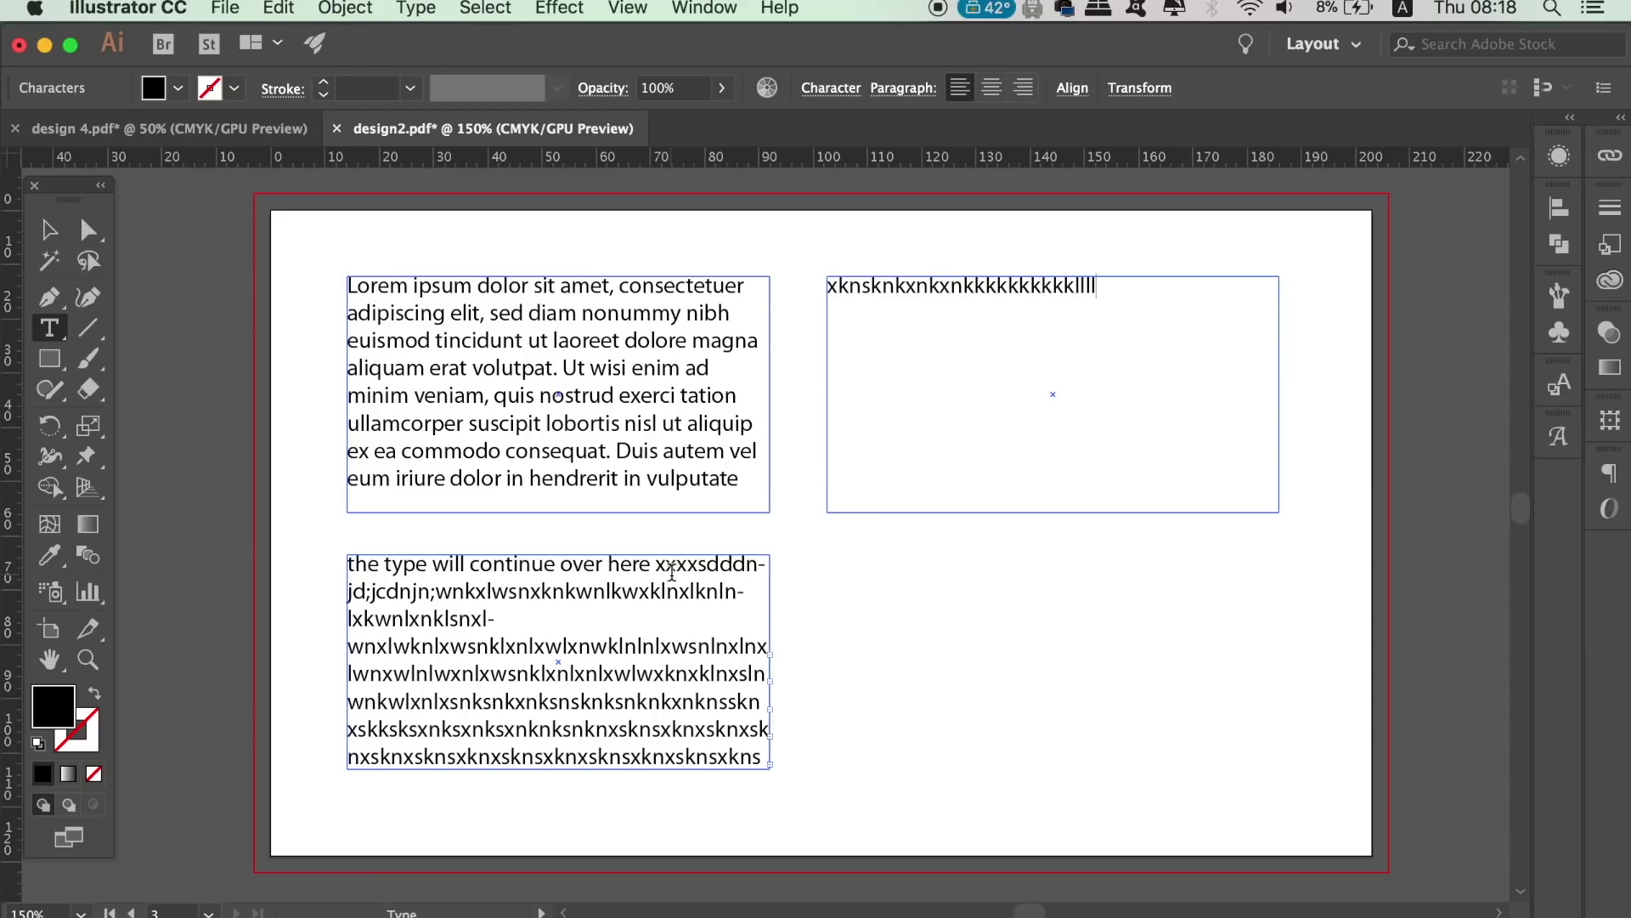
{"action": "key", "text": "BackSpace"}
{"action": "key", "text": "BackSpace"}
{"action": "key", "text": "BackSpace"}
{"action": "key", "text": "BackSpace"}
{"action": "key", "text": "BackSpace"}
{"action": "key", "text": "BackSpace"}
{"action": "key", "text": "BackSpace"}
{"action": "key", "text": "BackSpace"}
{"action": "key", "text": "BackSpace"}
{"action": "key", "text": "BackSpace"}
{"action": "key", "text": "BackSpace"}
{"action": "key", "text": "BackSpace"}
{"action": "key", "text": "BackSpace"}
{"action": "key", "text": "BackSpace"}
{"action": "key", "text": "BackSpace"}
{"action": "key", "text": "BackSpace"}
{"action": "key", "text": "BackSpace"}
{"action": "key", "text": "BackSpace"}
{"action": "key", "text": "BackSpace"}
{"action": "key", "text": "BackSpace"}
{"action": "type", "text": "v"}
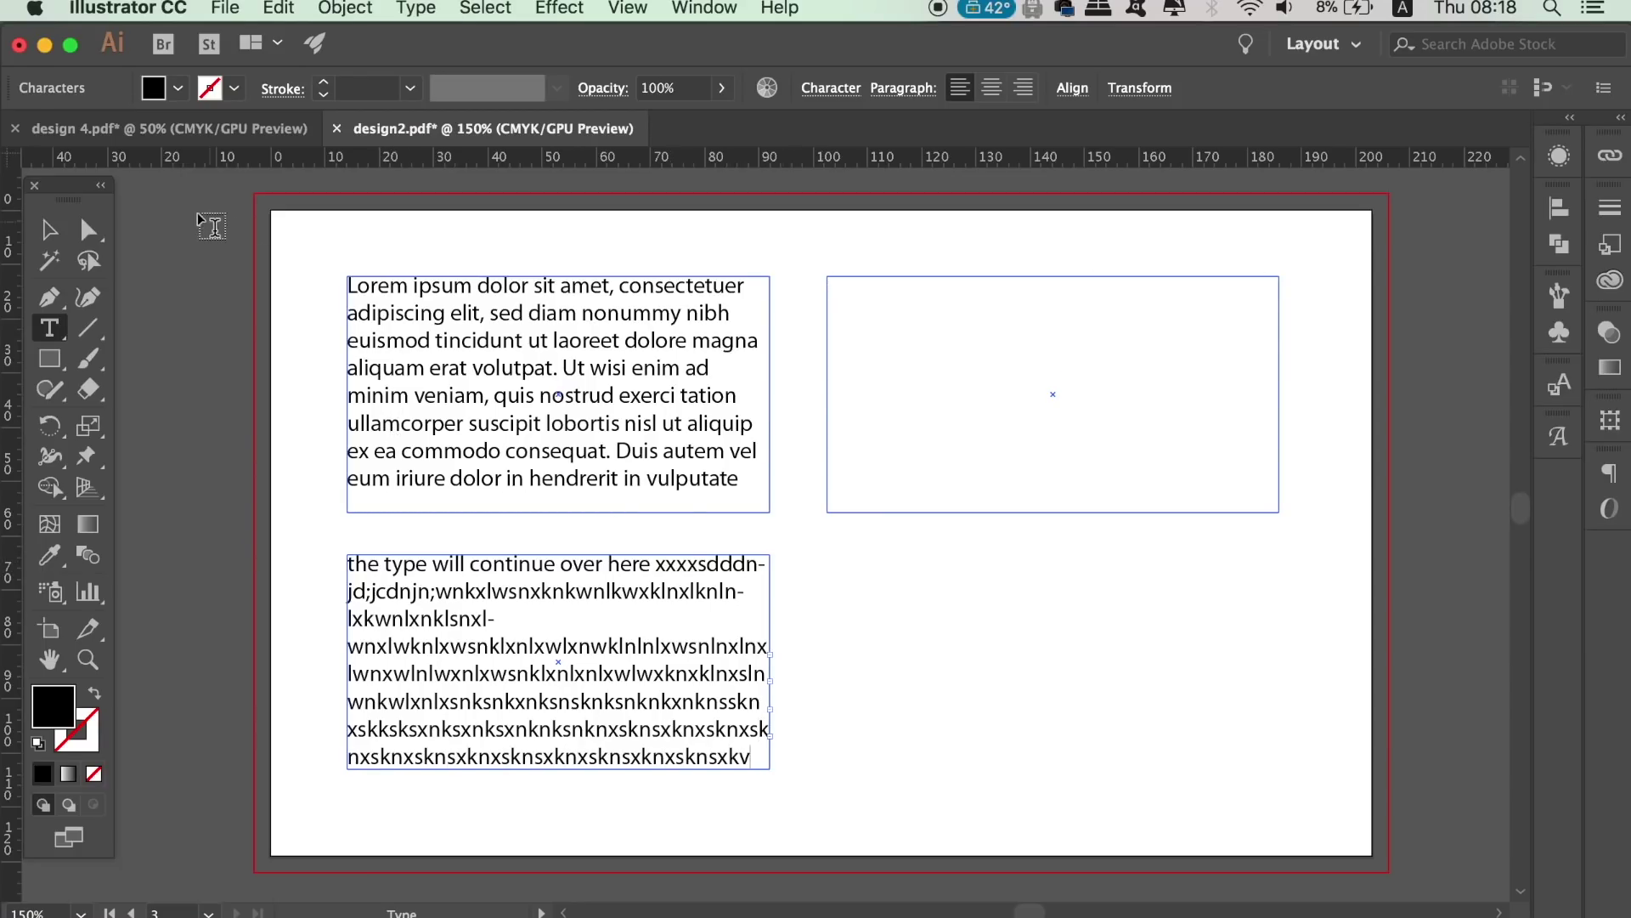
{"action": "key", "text": "Escape"}
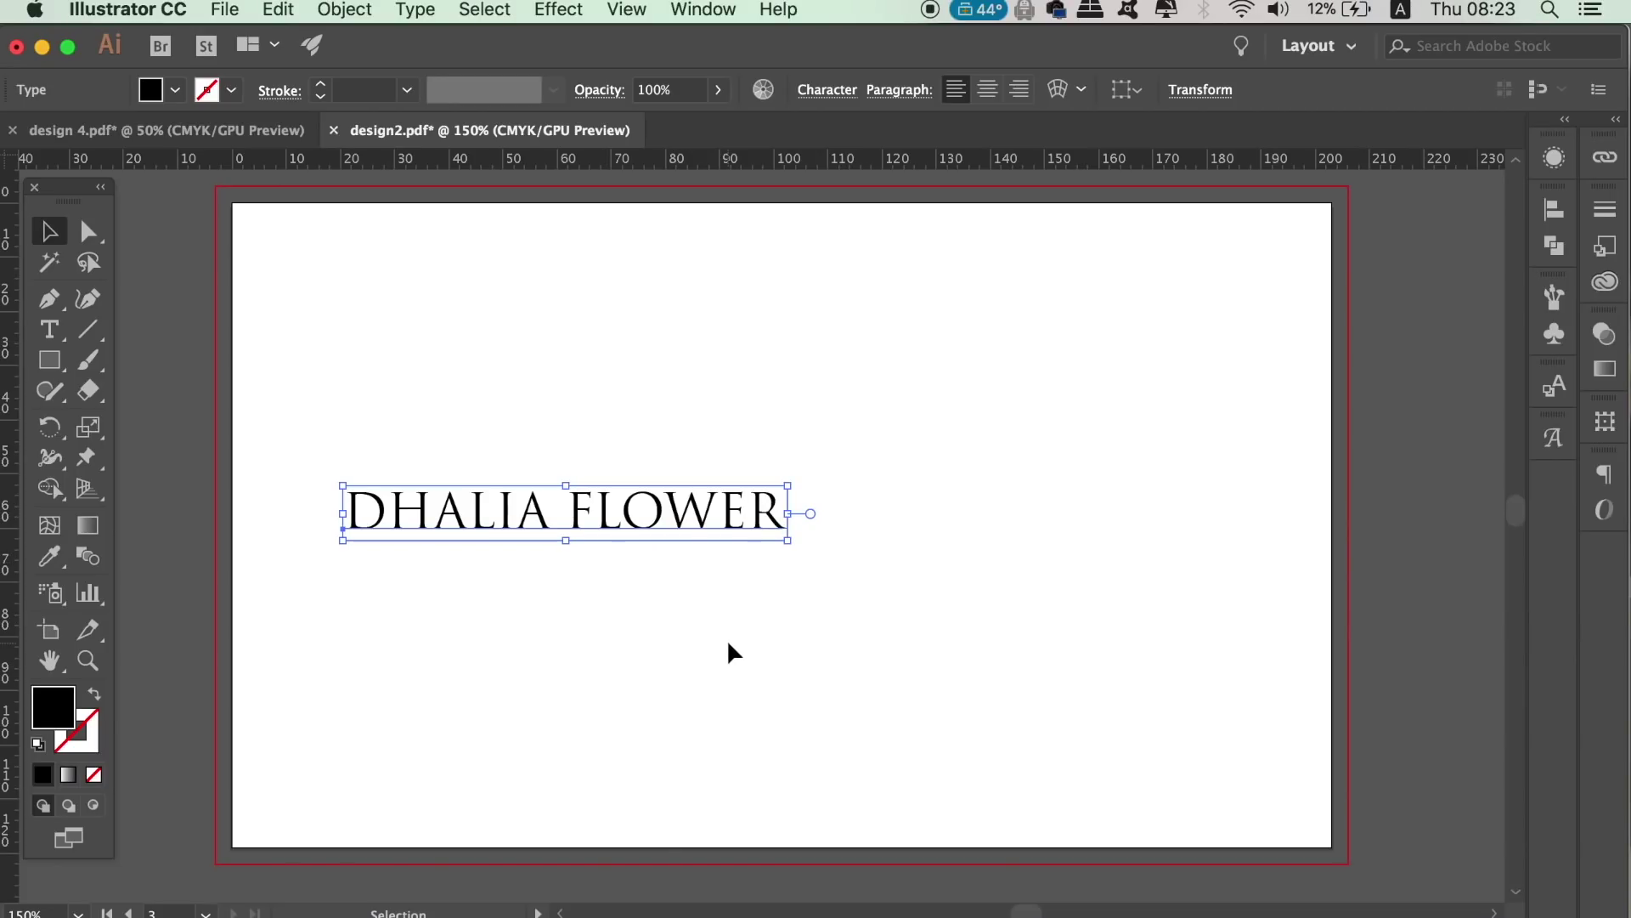
Set the kerning of the DHALIA FLOWER text to Optical in the Character panel
{"action": "key", "text": "super+t"}
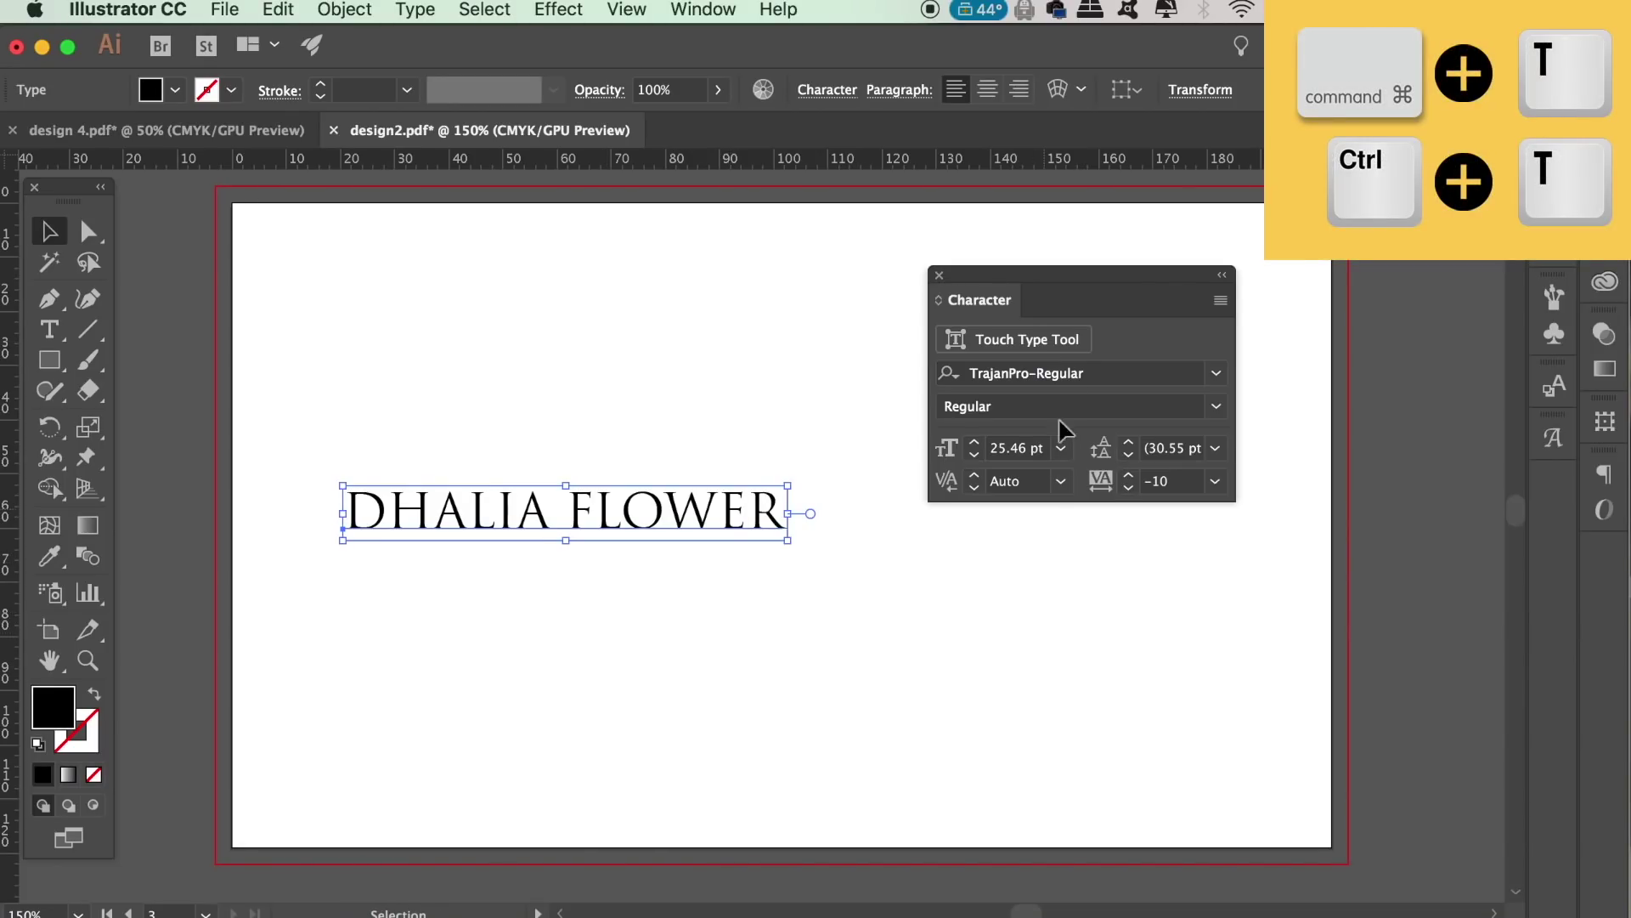
{"action": "left_click_drag", "start_coordinate": [1088, 281], "coordinate": [1116, 374]}
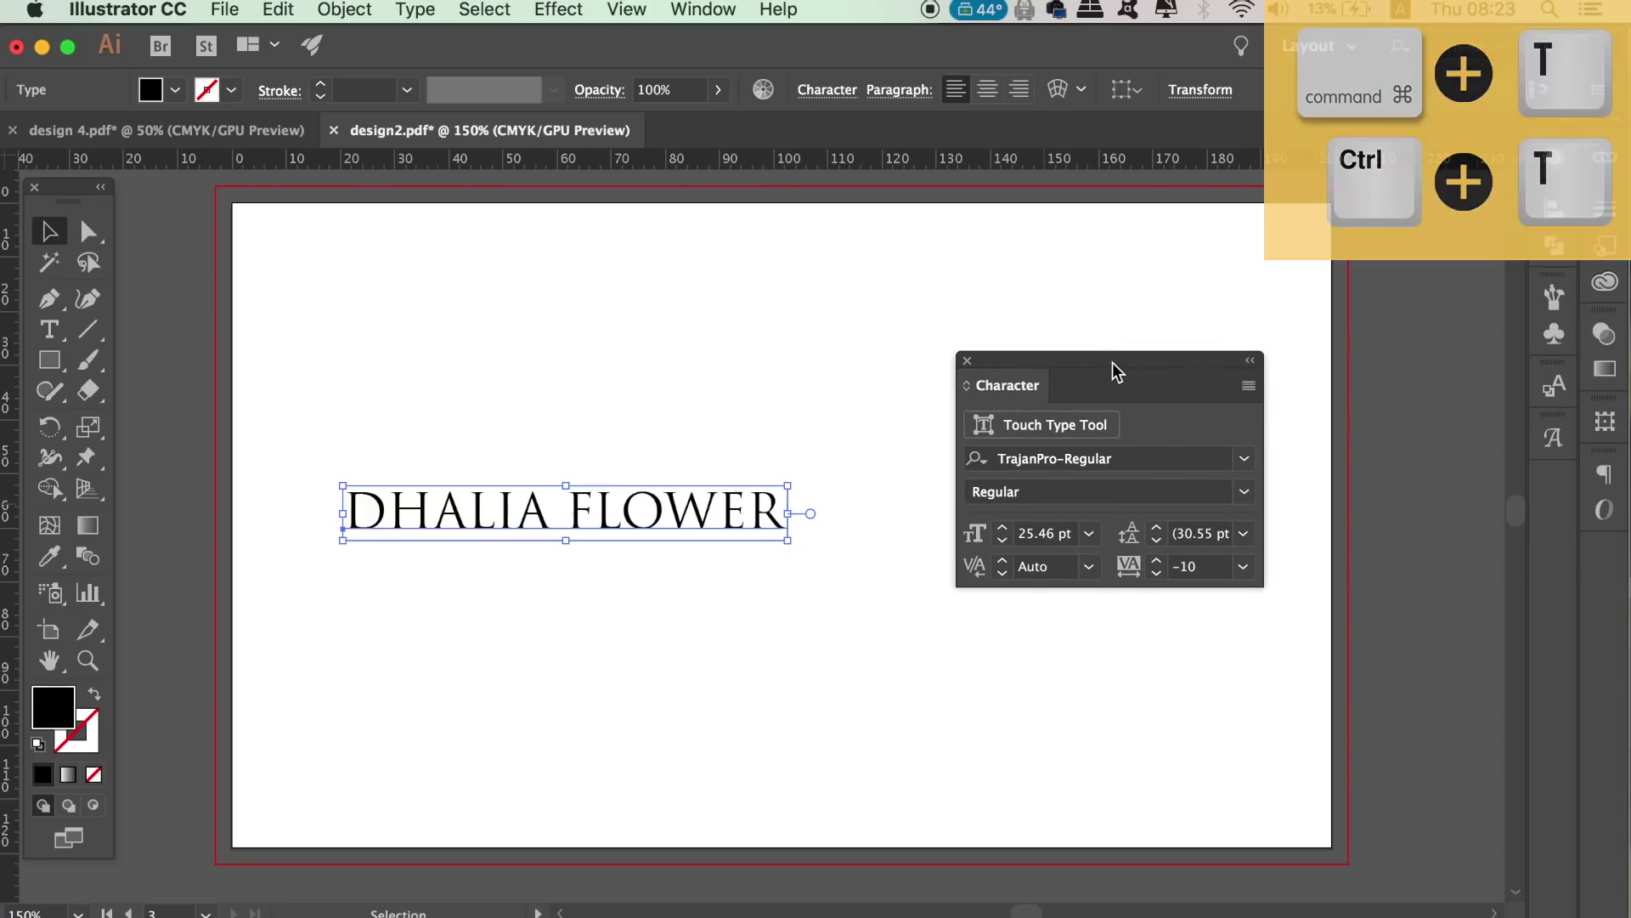
{"action": "left_click", "coordinate": [1090, 567]}
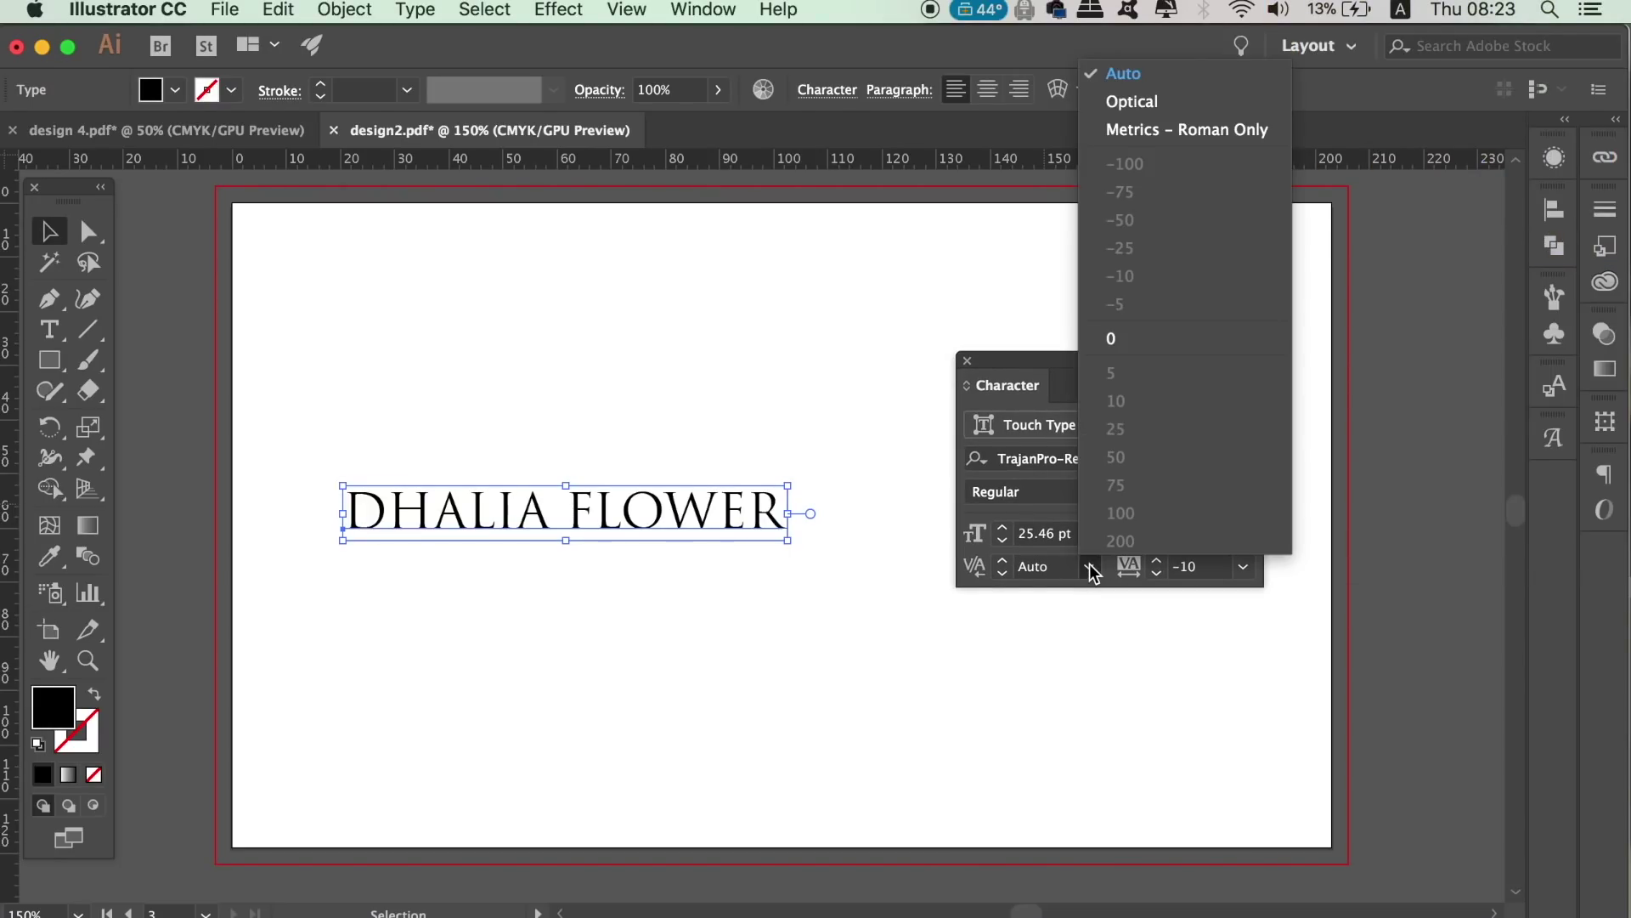
{"action": "left_click", "coordinate": [1163, 105]}
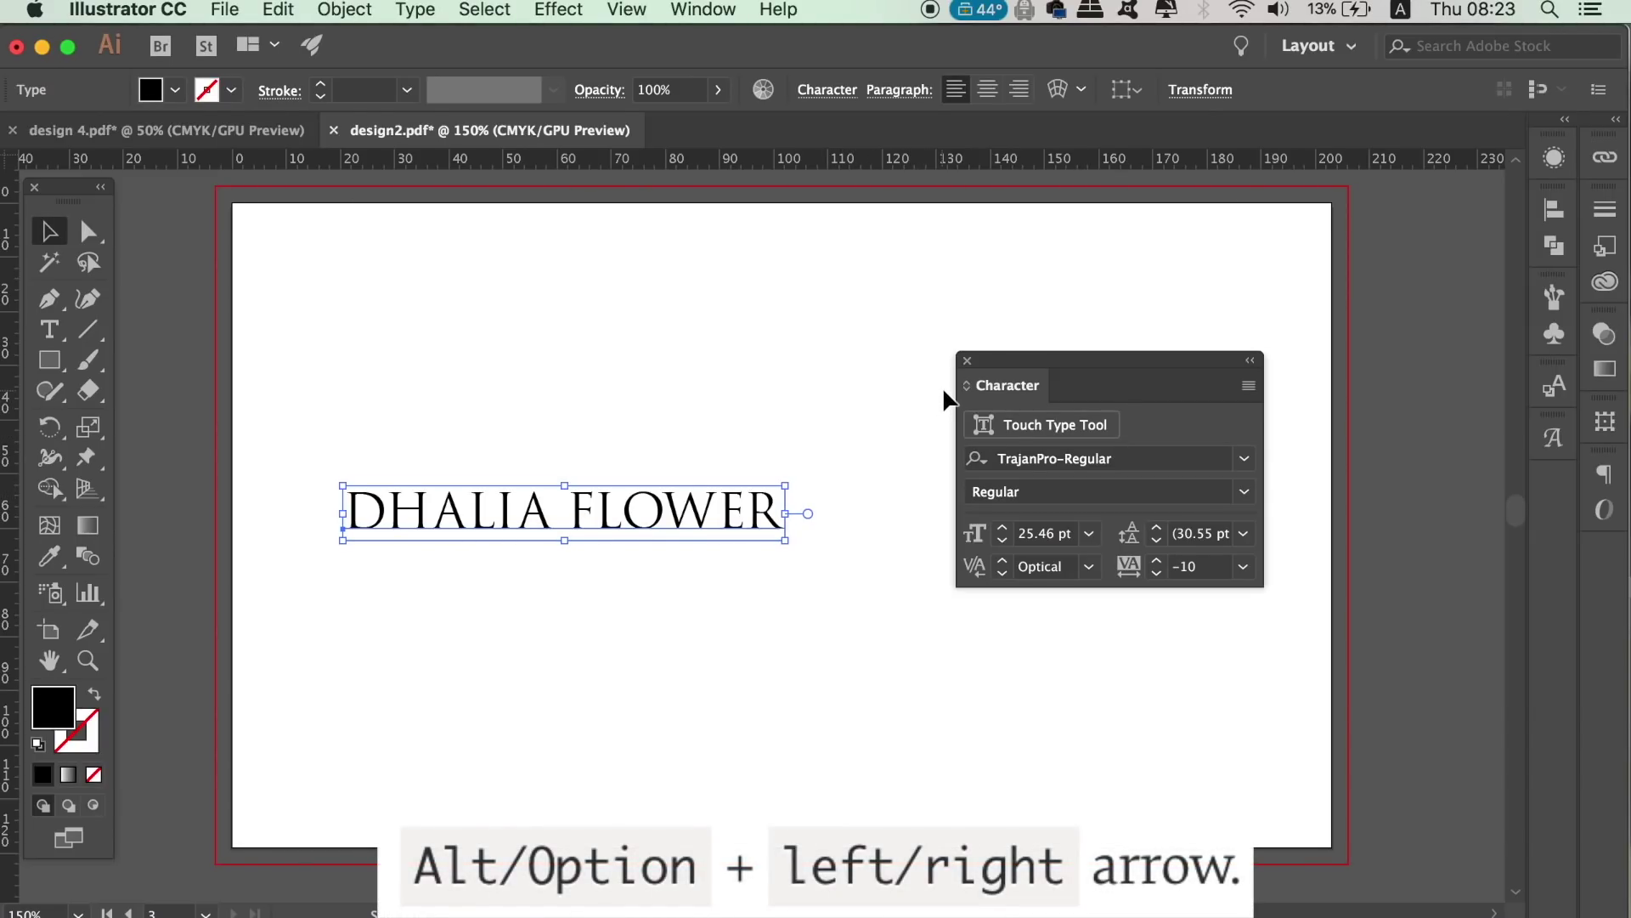
Nudge the DHALIA FLOWER tracking until the letters are widely spaced, then close the Character panel
{"action": "key", "text": "shift+Left"}
{"action": "key", "text": "alt+Left"}
{"action": "key", "text": "alt+Left"}
{"action": "key", "text": "alt+Left"}
{"action": "key", "text": "alt+Left"}
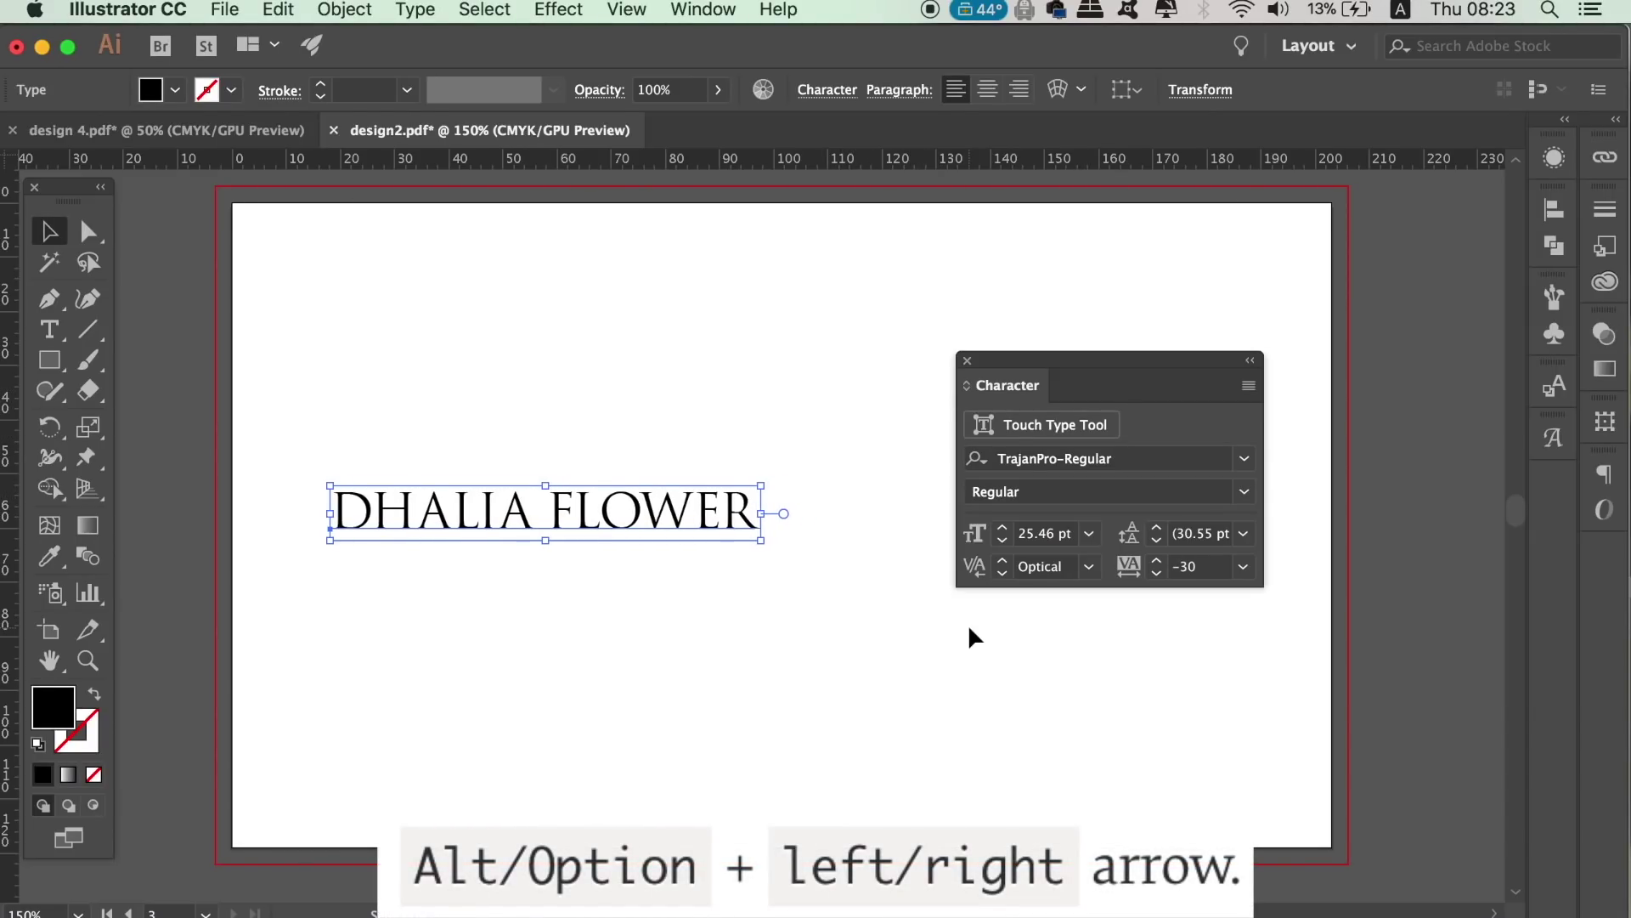
{"action": "key", "text": "alt+Right"}
{"action": "key", "text": "alt+Right"}
{"action": "key", "text": "alt+Right"}
{"action": "key", "text": "alt+Right"}
{"action": "key", "text": "alt+Right"}
{"action": "key", "text": "alt+Right"}
{"action": "key", "text": "alt+Right"}
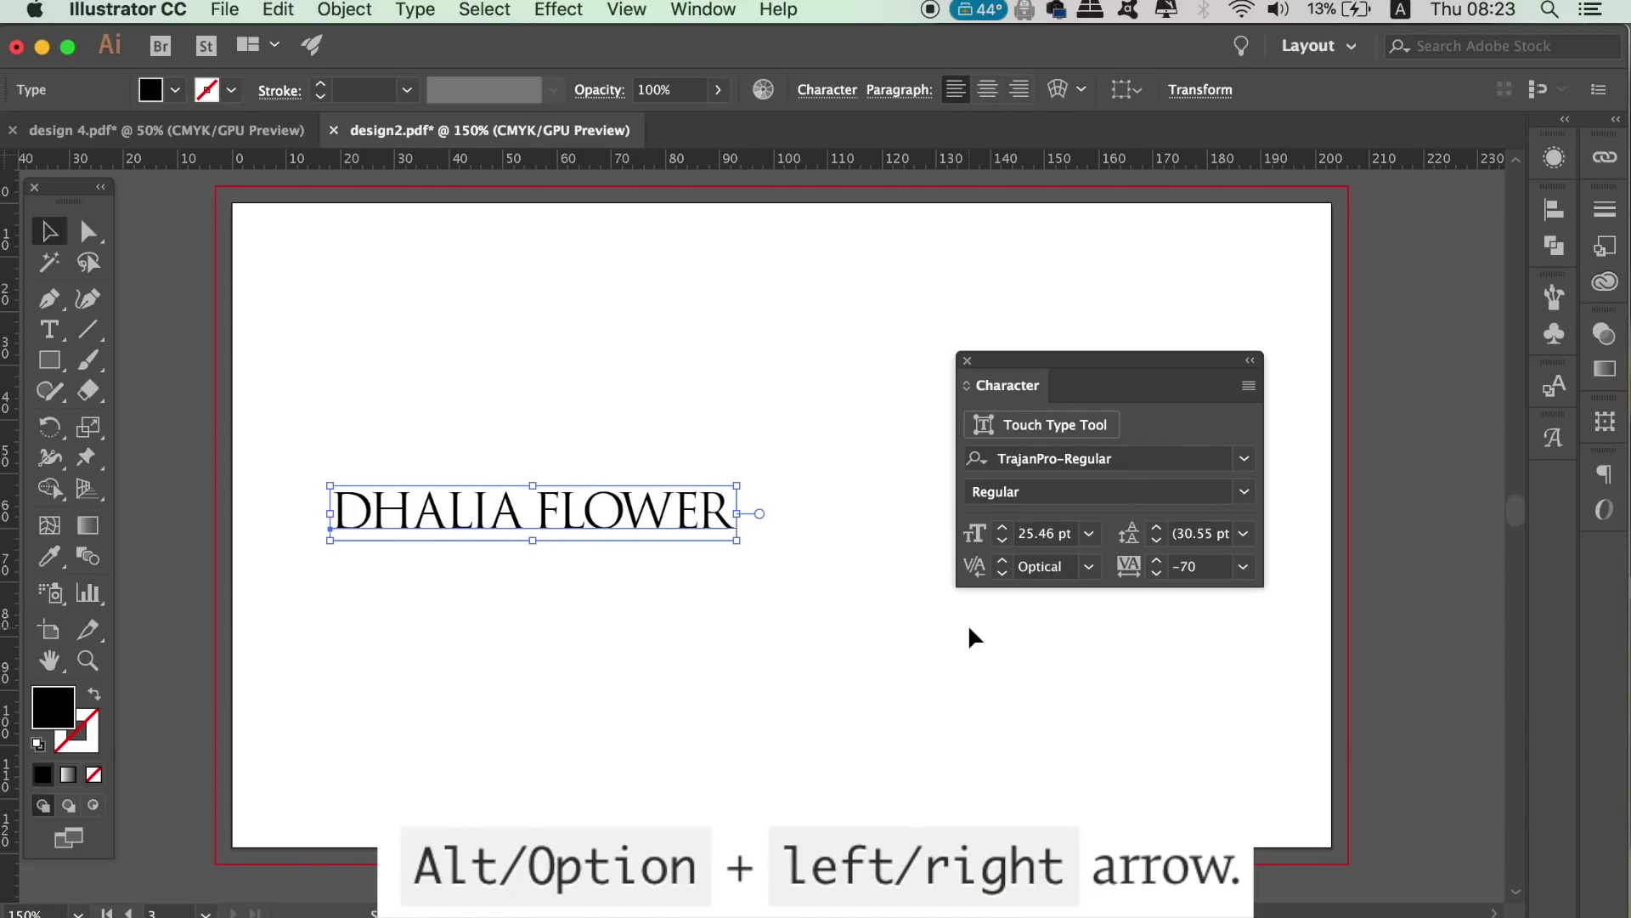
{"action": "key", "text": "alt+Right"}
{"action": "key", "text": "alt+Right"}
{"action": "key", "text": "alt+Right"}
{"action": "key", "text": "alt+Right"}
{"action": "key", "text": "alt+Right"}
{"action": "key", "text": "alt+Right"}
{"action": "key", "text": "alt+Right"}
{"action": "key", "text": "alt+Right"}
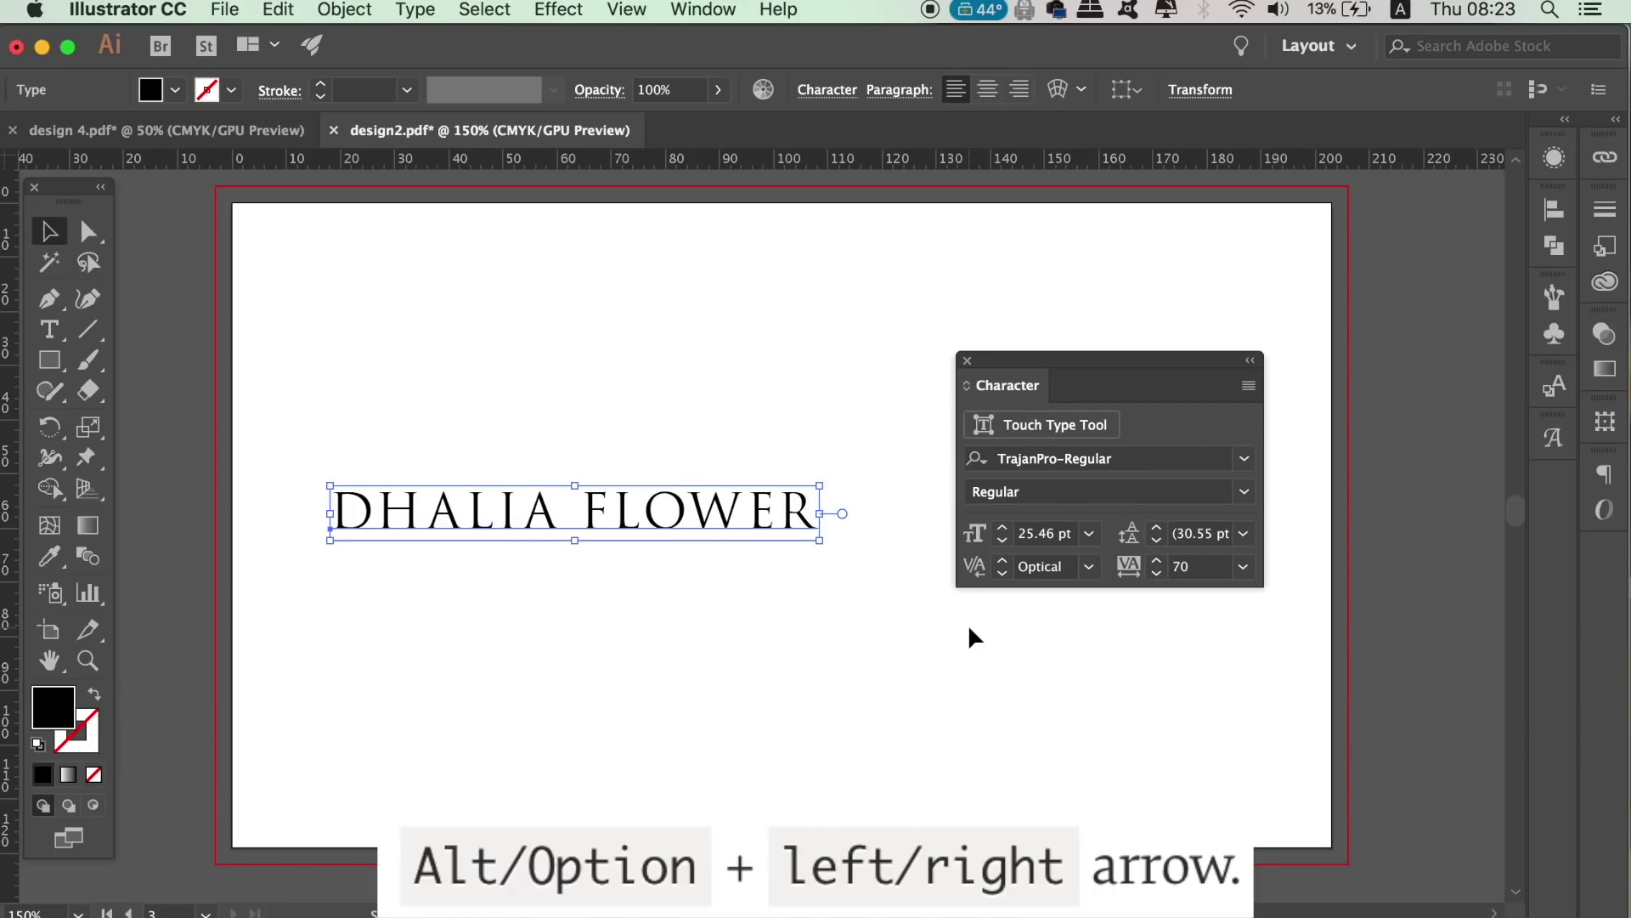
{"action": "key", "text": "alt+Right"}
{"action": "key", "text": "alt+Right"}
{"action": "key", "text": "alt+Right"}
{"action": "key", "text": "alt+Right"}
{"action": "key", "text": "alt+Right"}
{"action": "key", "text": "alt+Right"}
{"action": "key", "text": "alt+Right"}
{"action": "key", "text": "alt+Right"}
{"action": "key", "text": "alt+Right"}
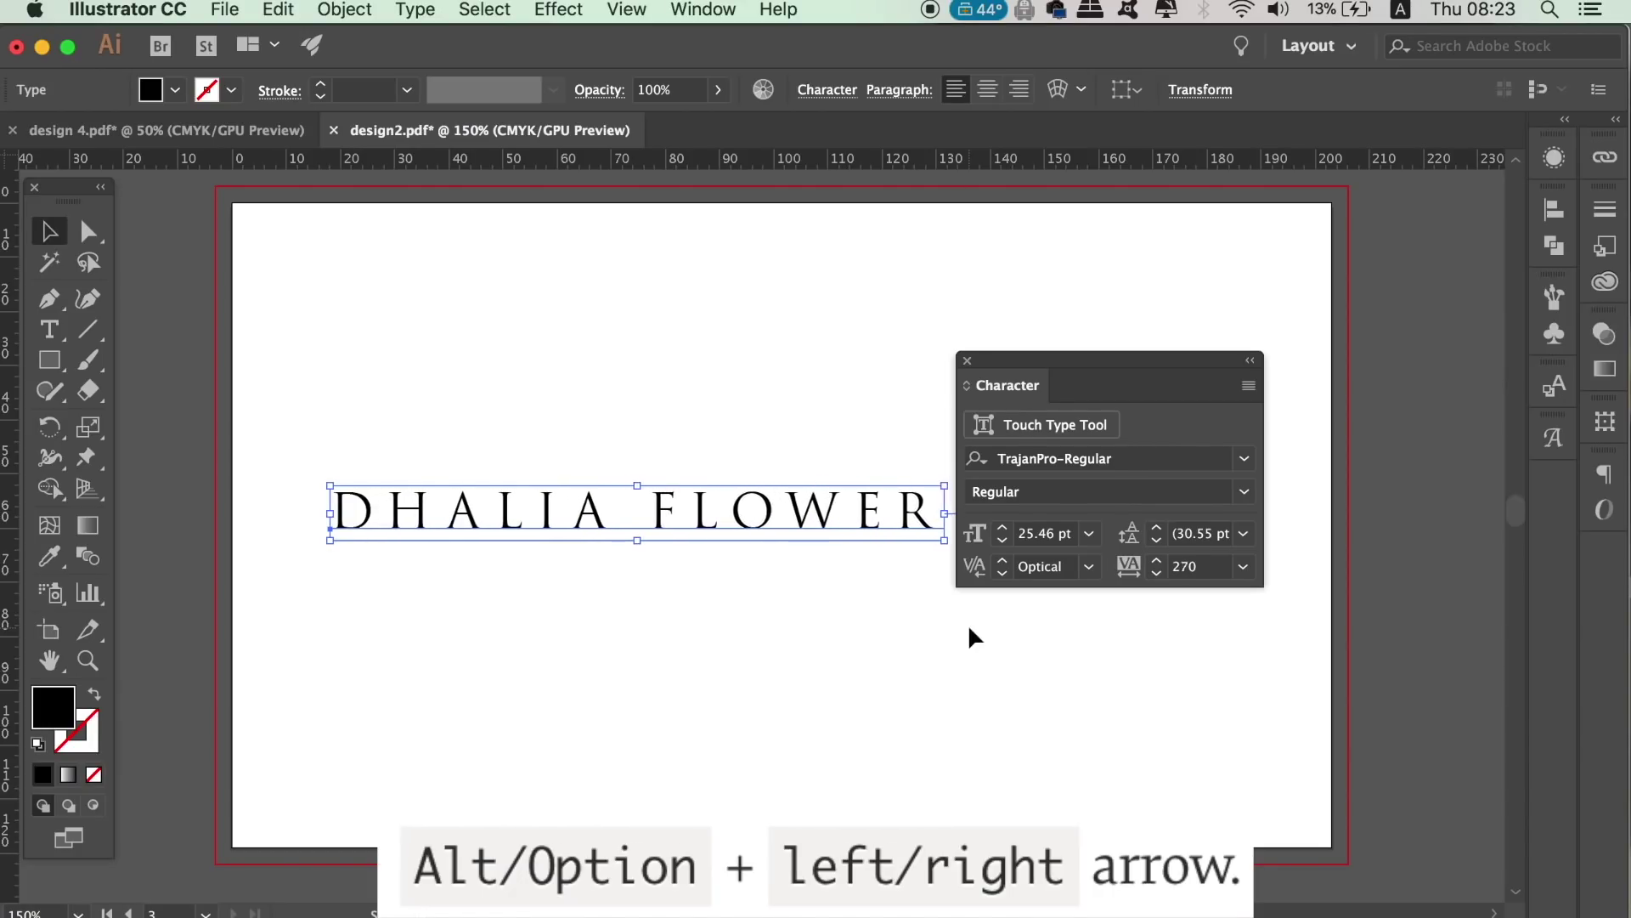
{"action": "key", "text": "alt+Left"}
{"action": "key", "text": "alt+Left"}
{"action": "key", "text": "alt+Left"}
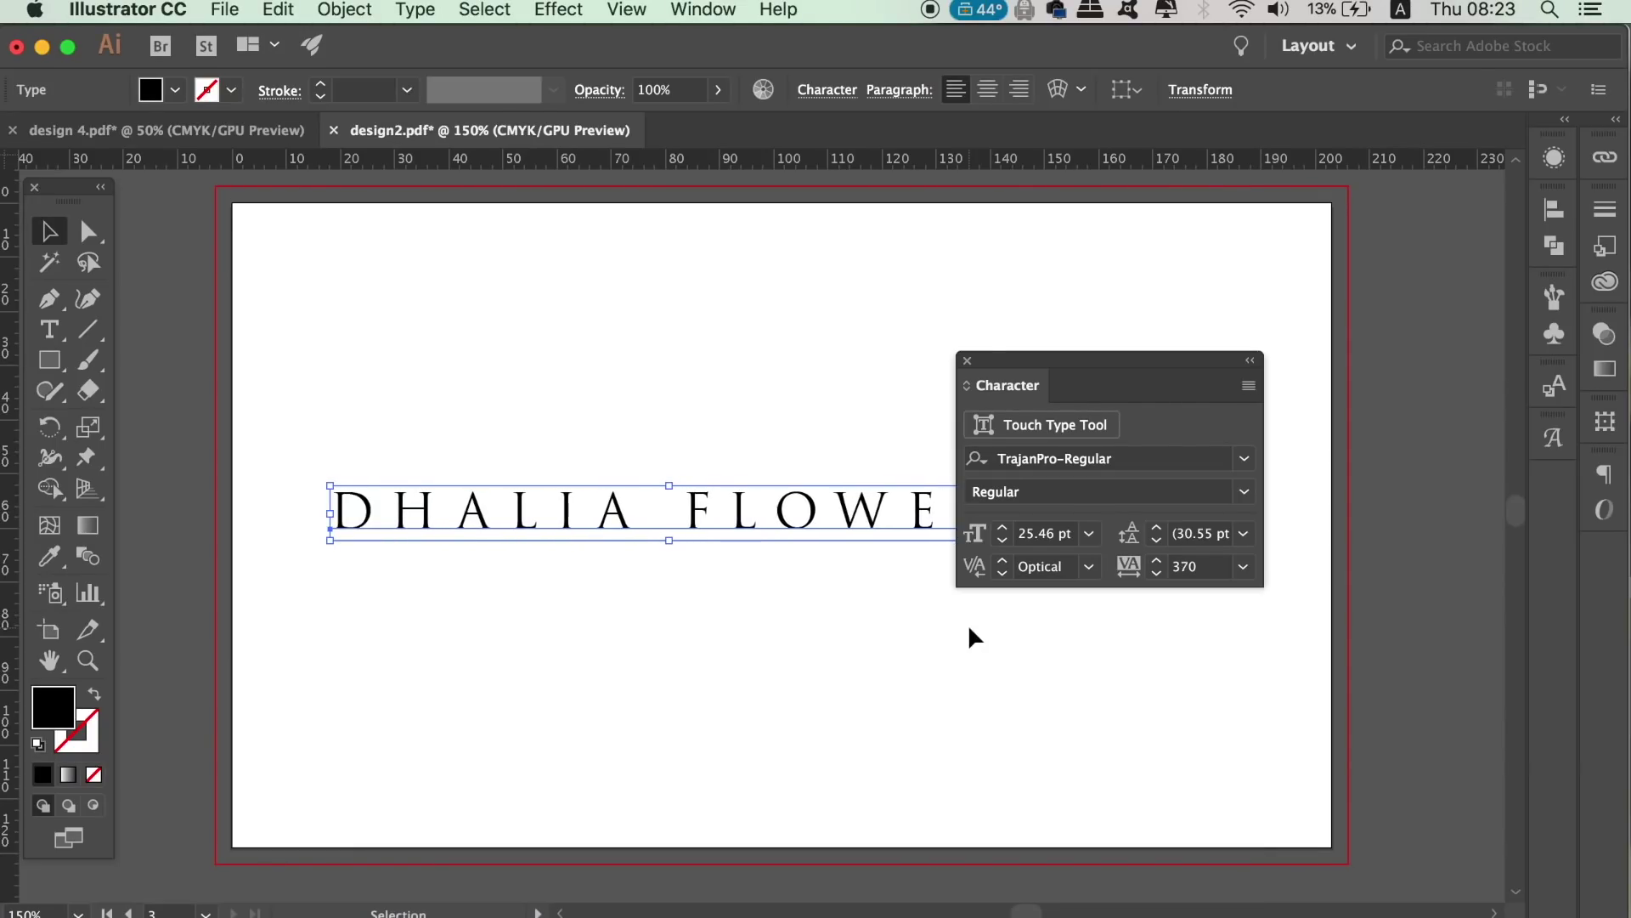
{"action": "left_click", "coordinate": [967, 360]}
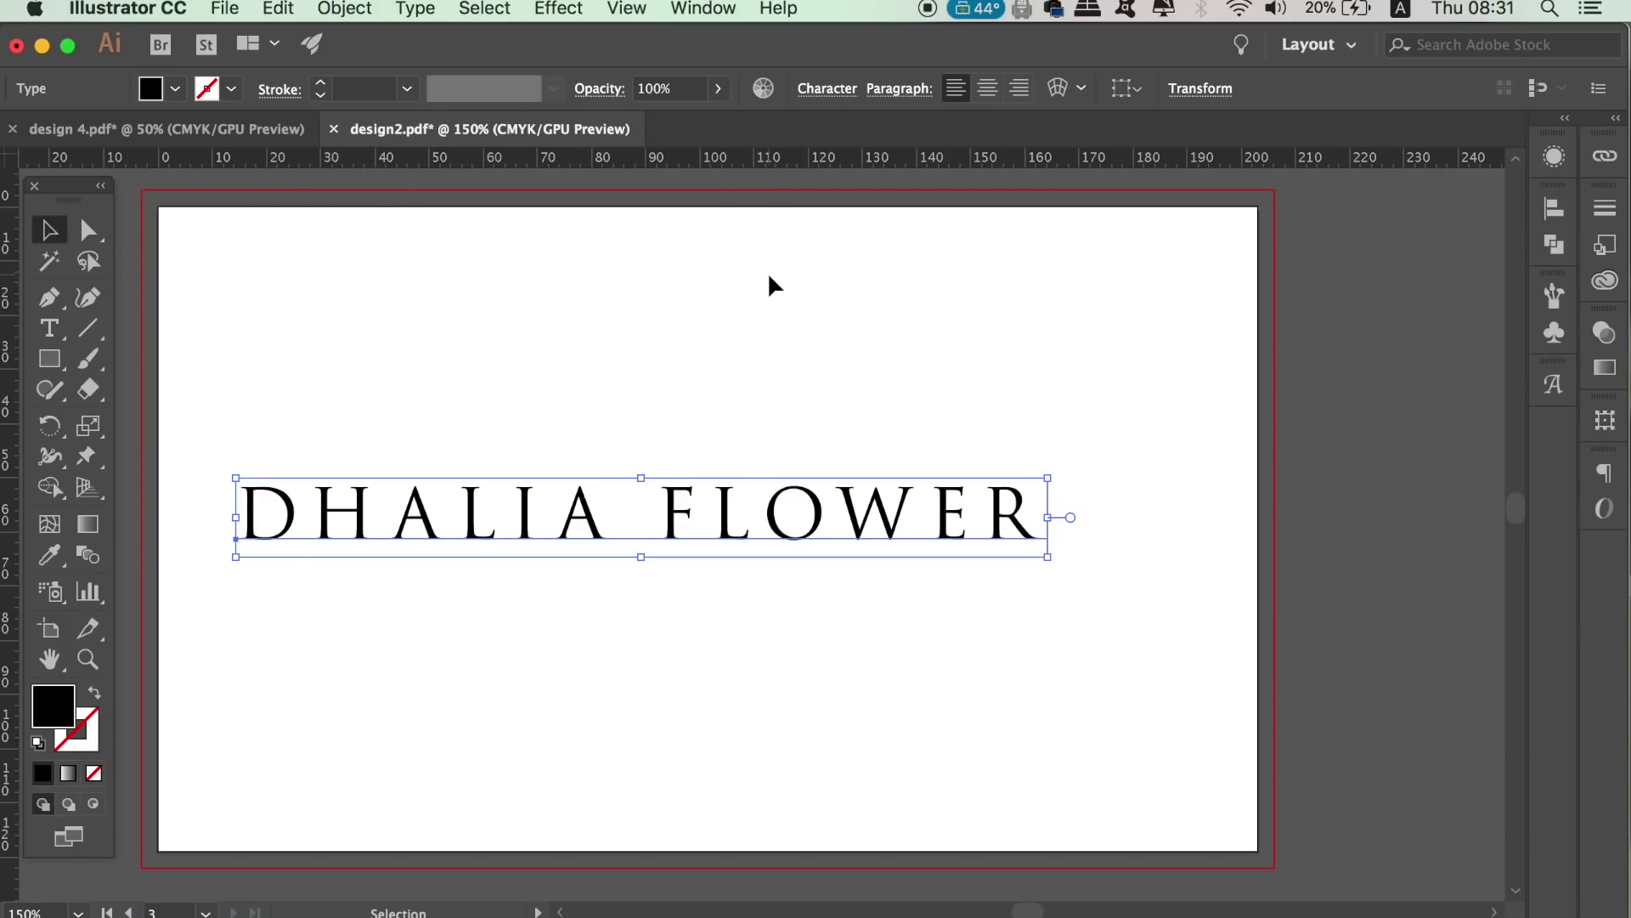
Open the Window menu
{"action": "left_click", "coordinate": [683, 6]}
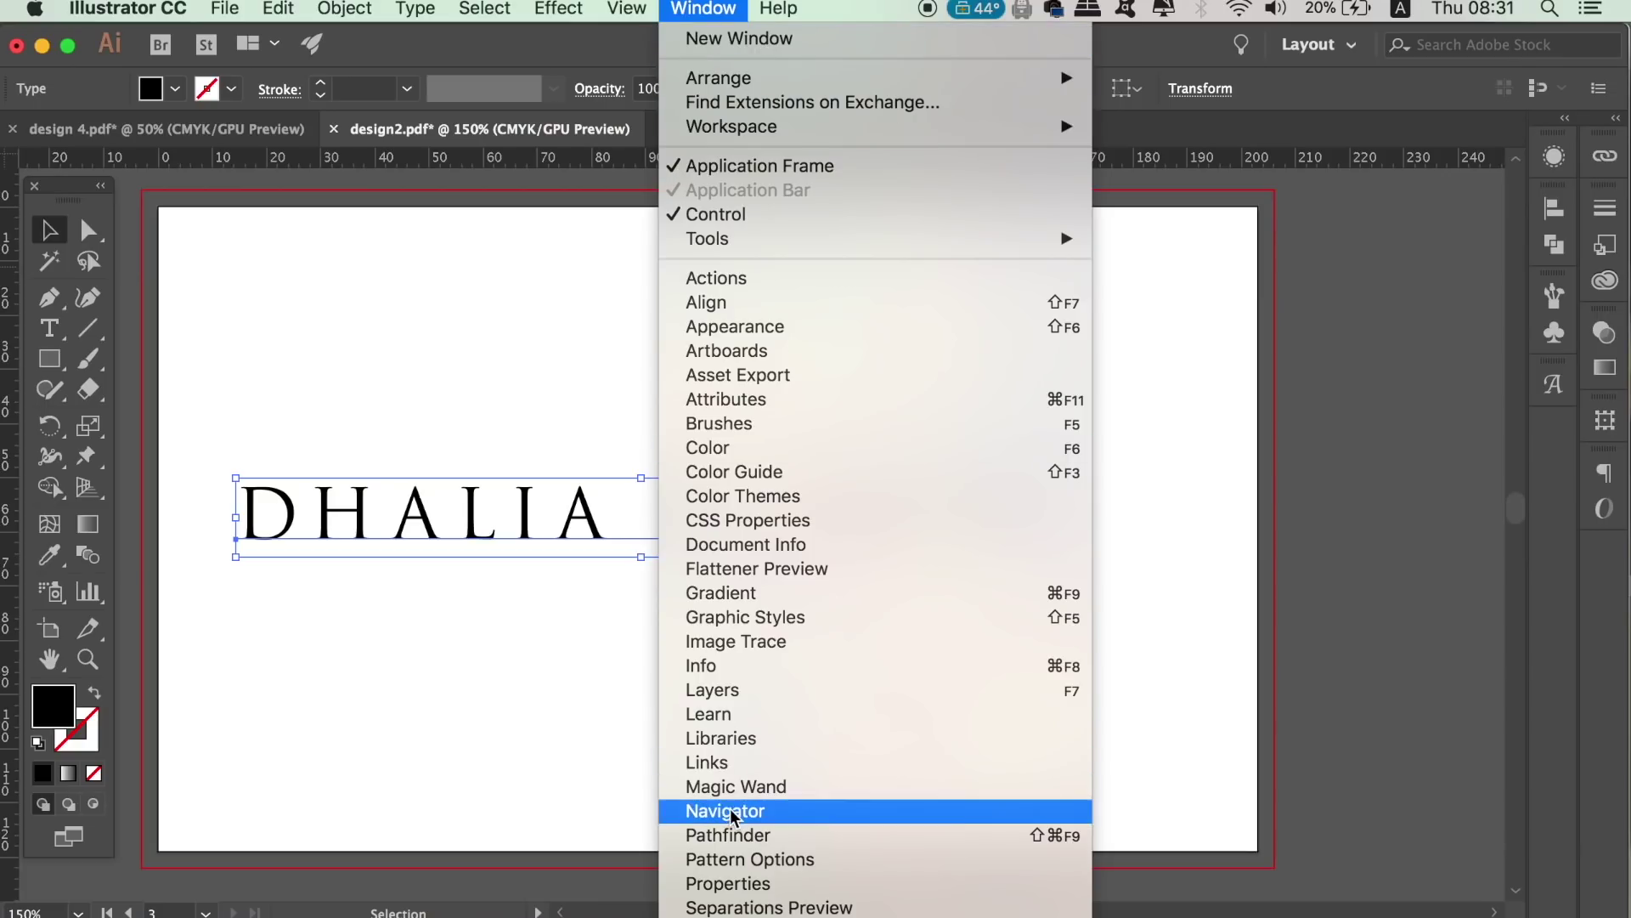
Show the Character Styles panel from Window > Type and move it over the canvas
{"action": "mouse_move", "coordinate": [796, 888]}
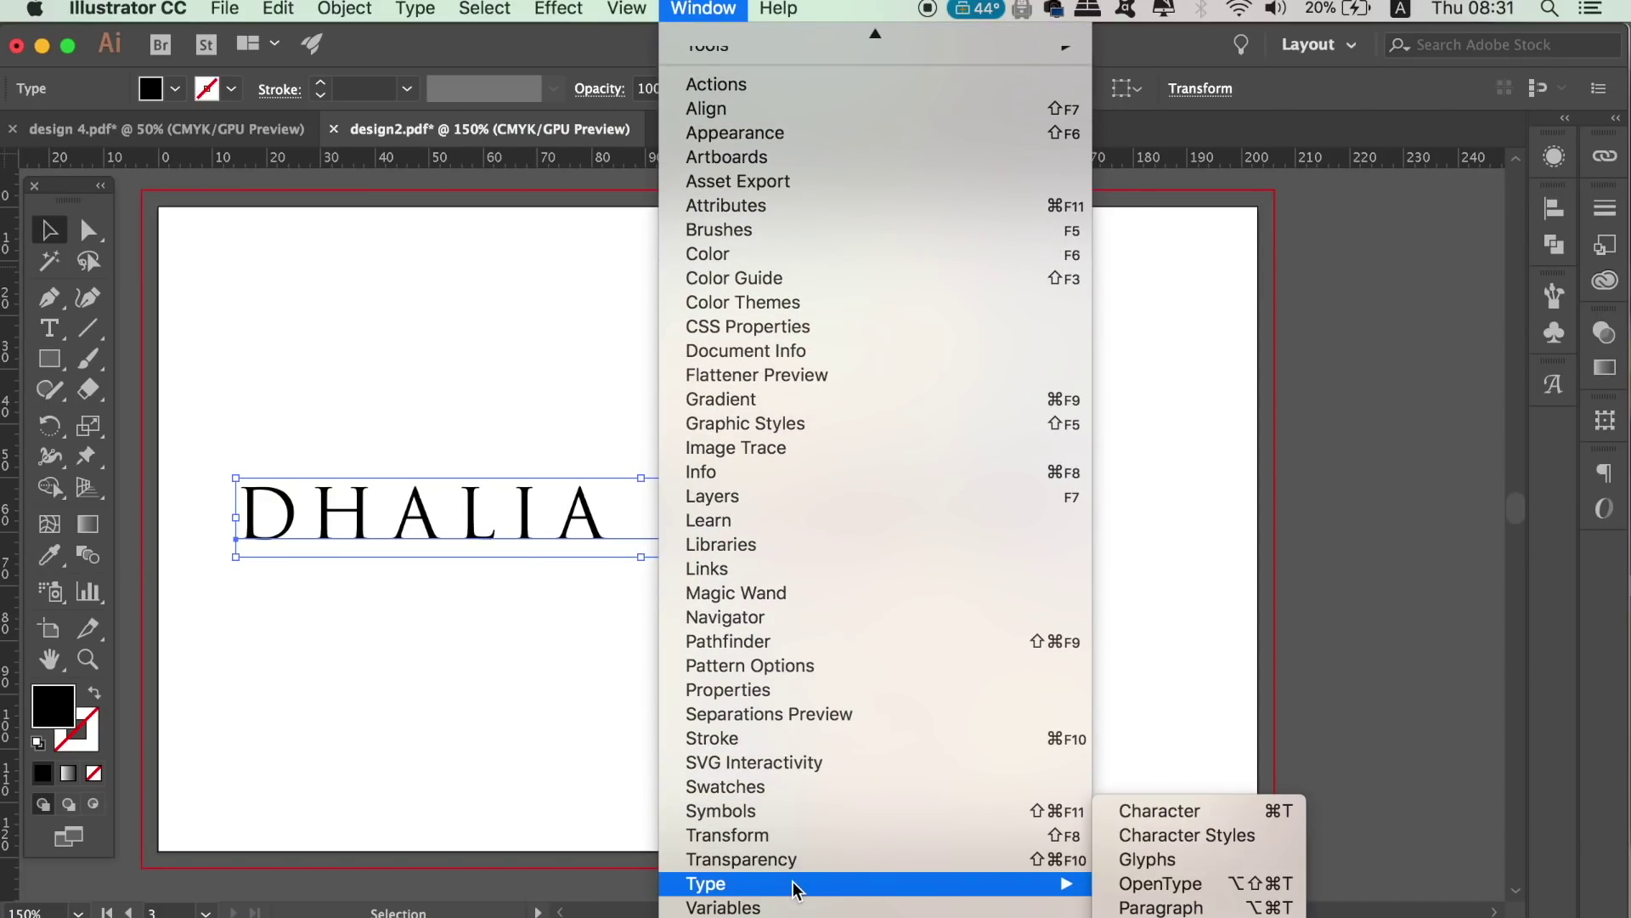
{"action": "left_click", "coordinate": [1226, 837]}
{"action": "left_click_drag", "start_coordinate": [1289, 222], "coordinate": [1381, 279]}
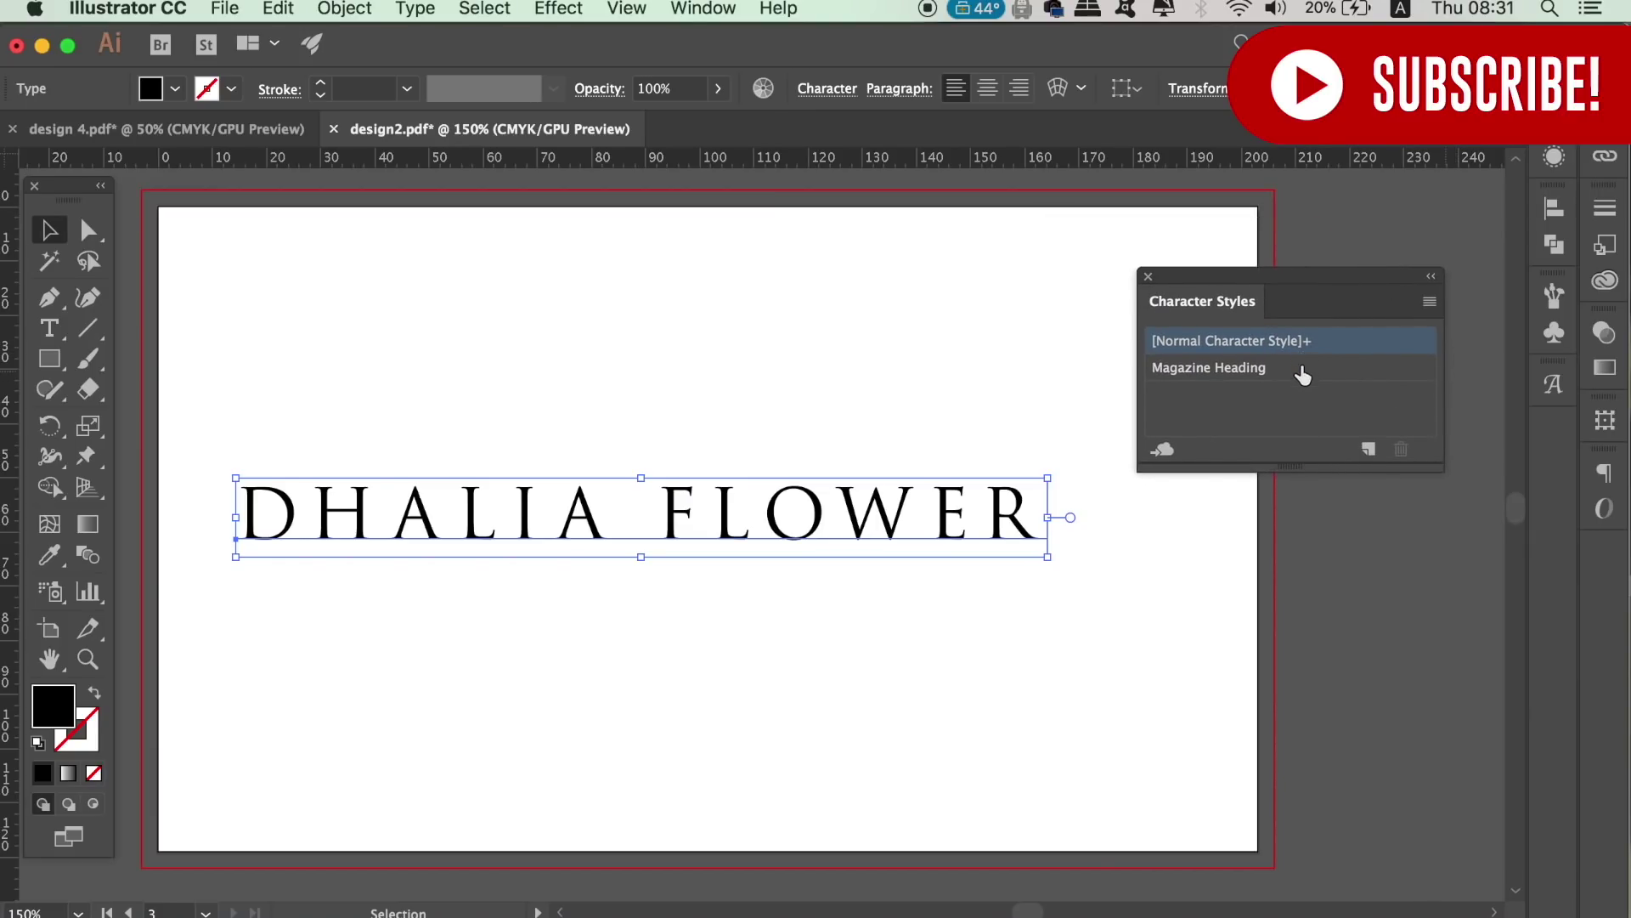
{"action": "left_click", "coordinate": [1430, 302]}
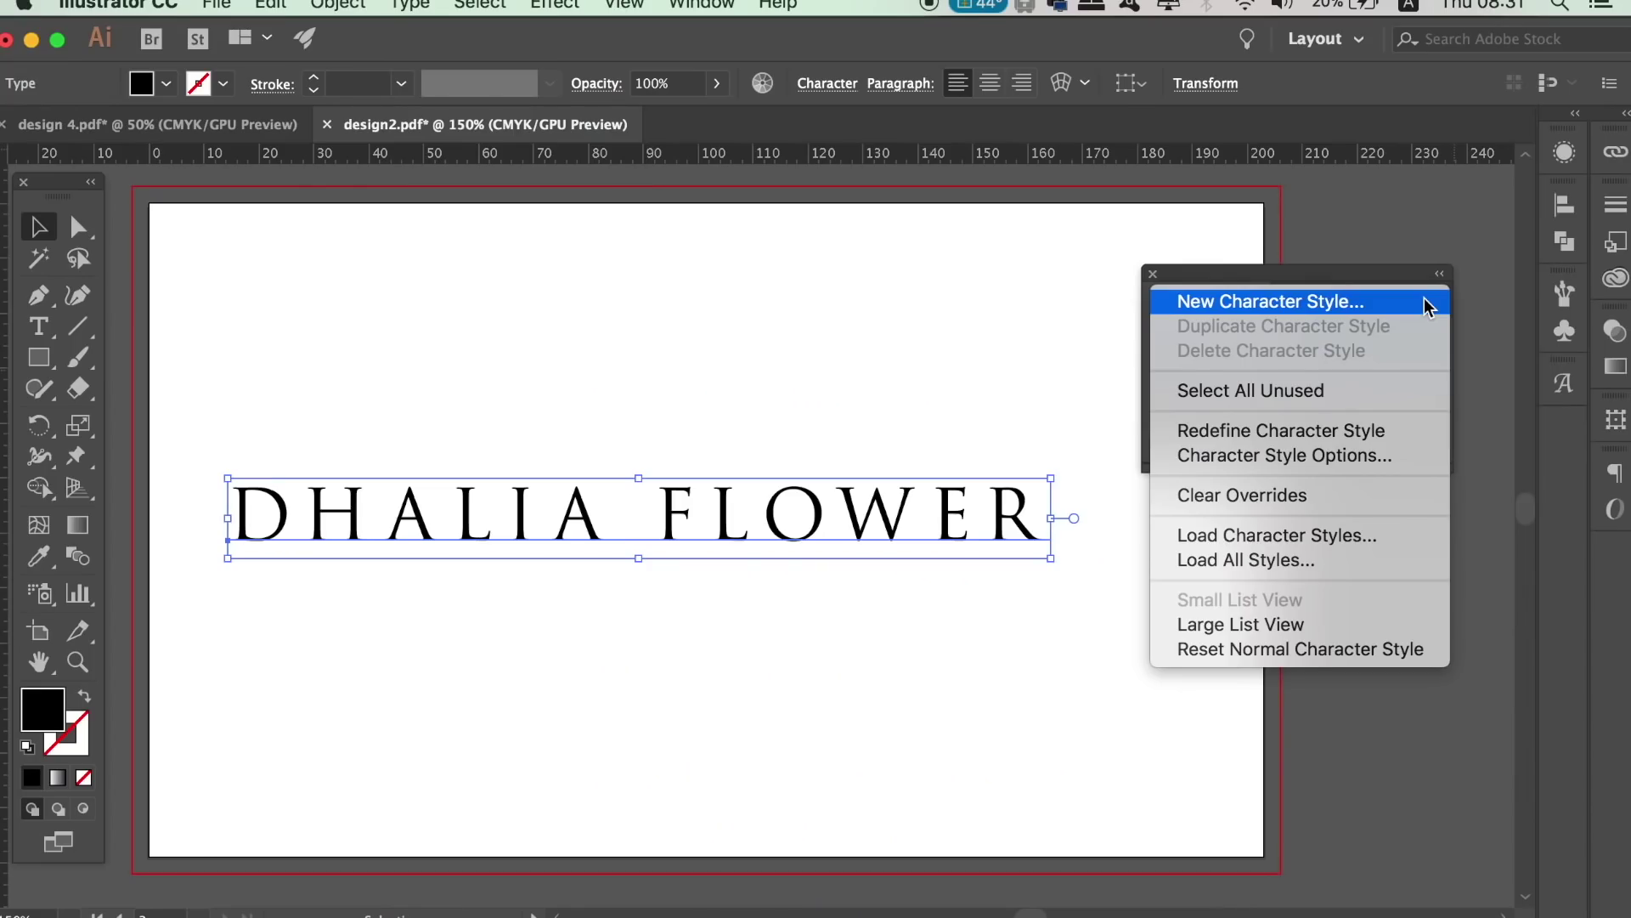
Create a new character style named Magazine Heading 2
{"action": "left_click", "coordinate": [1387, 304]}
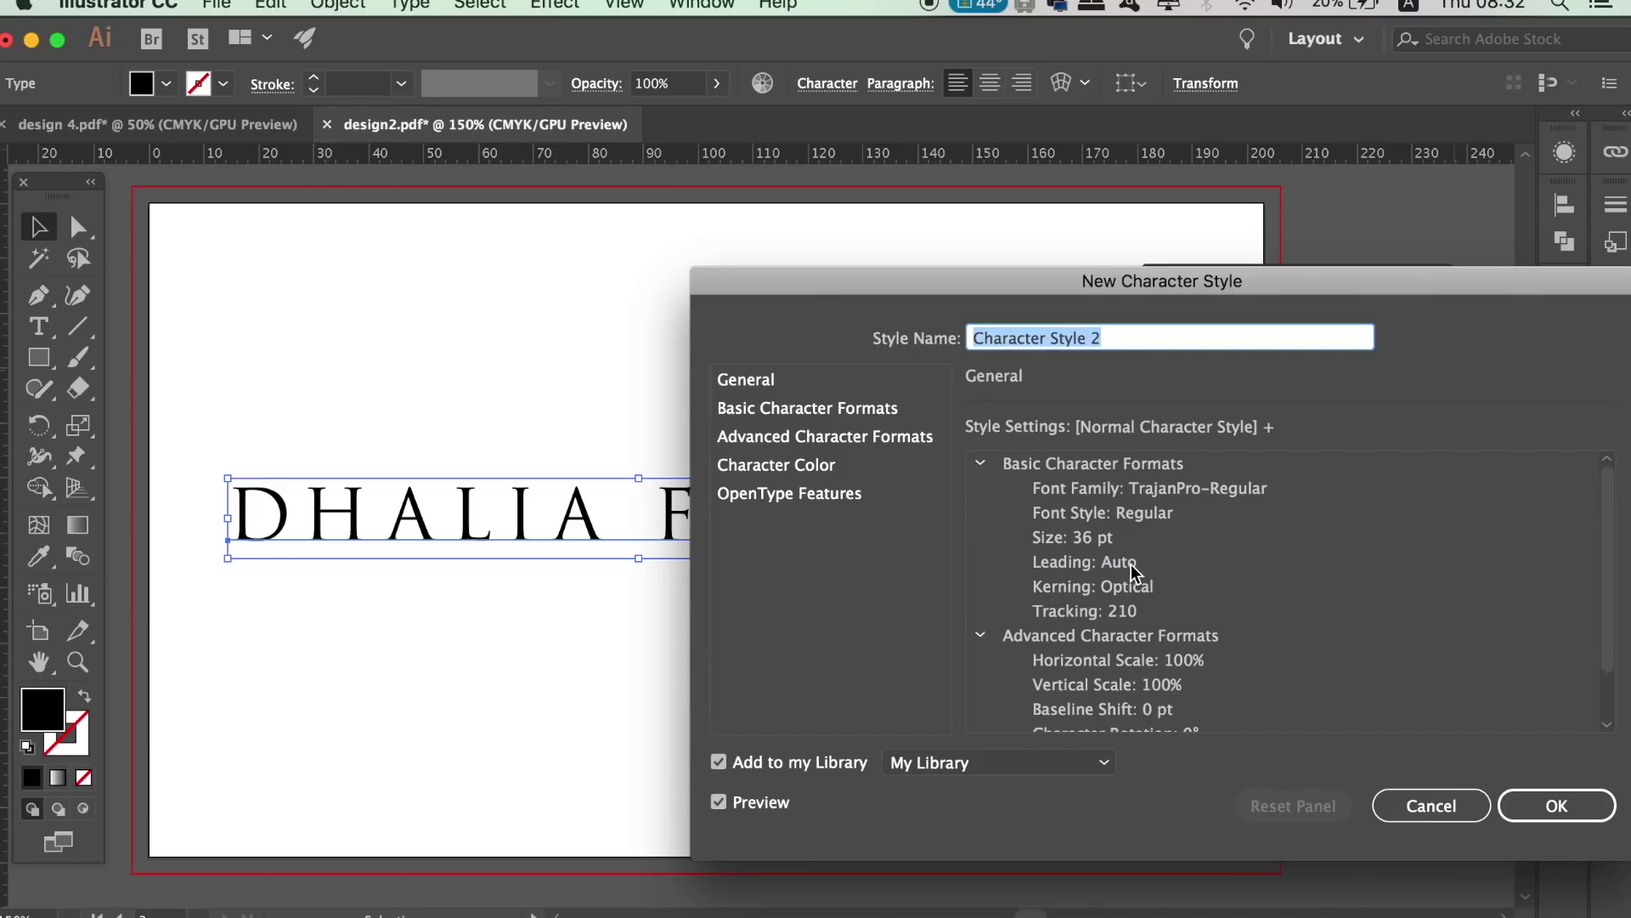
{"action": "left_click_drag", "start_coordinate": [1604, 610], "coordinate": [1599, 539]}
{"action": "type", "text": "Magazine Heading"}
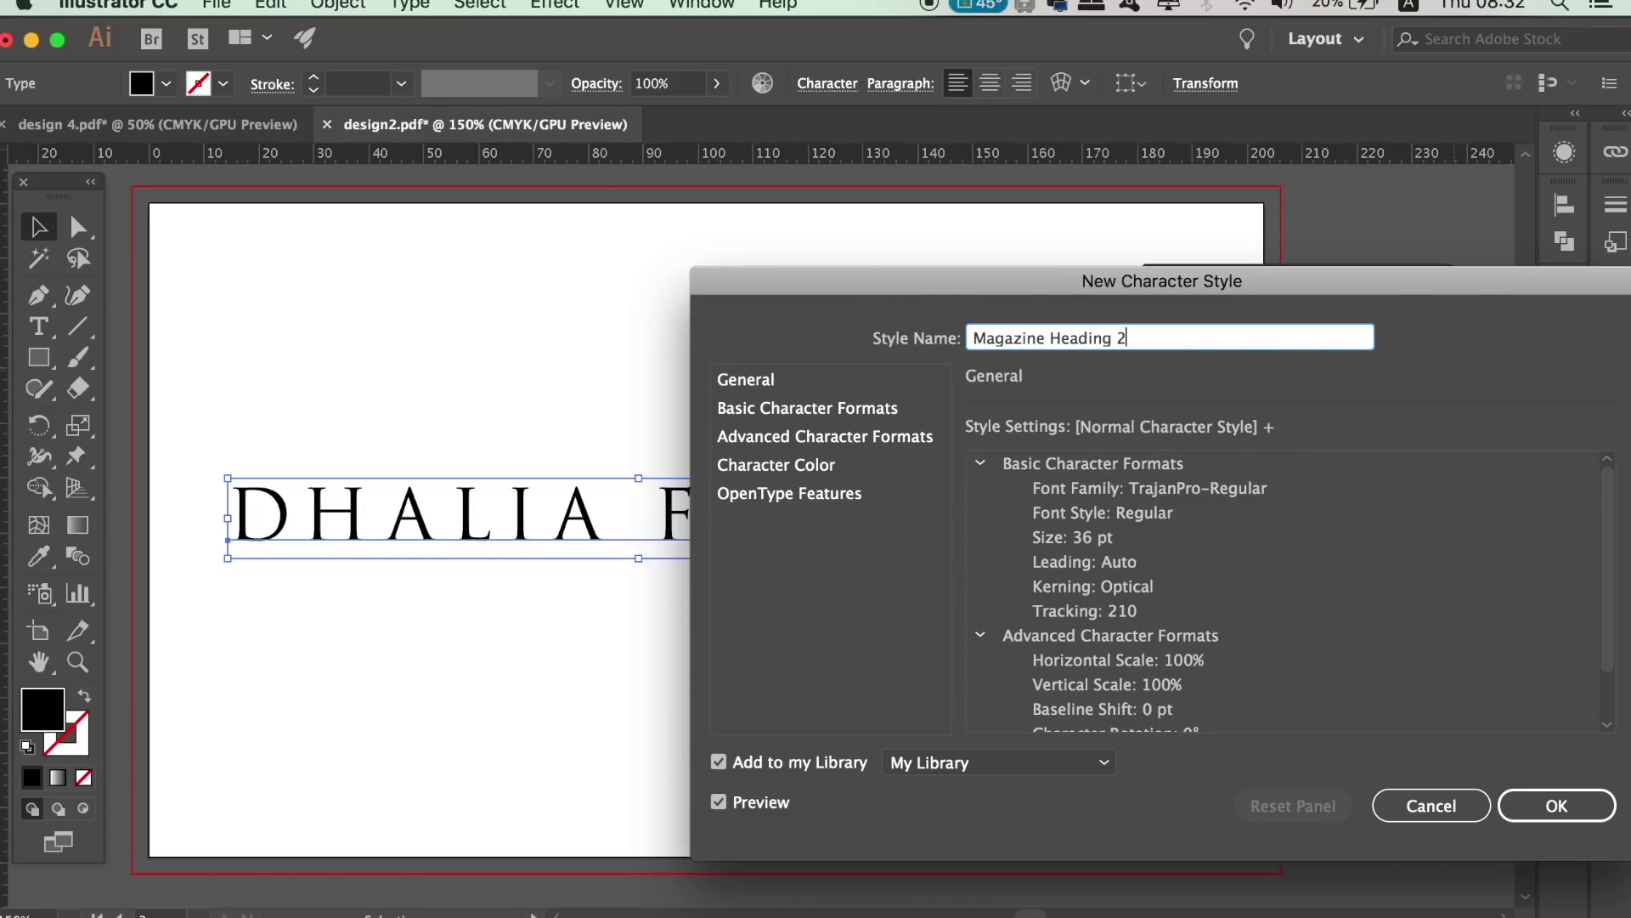
{"action": "key", "text": "Return"}
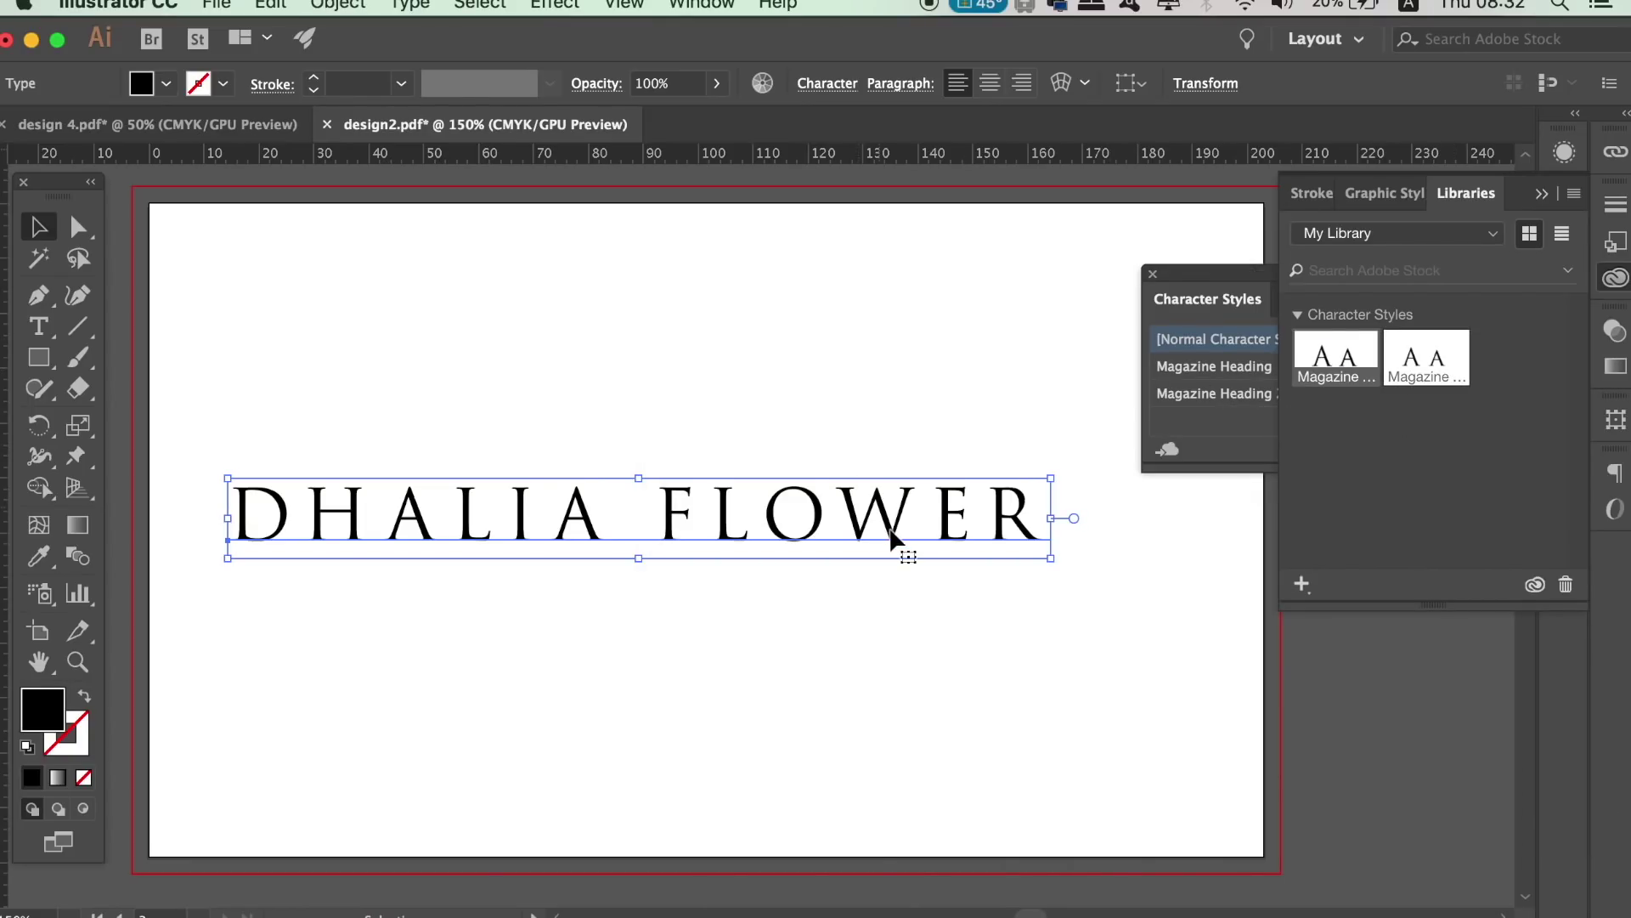
Delete the DHALIA FLOWER text and draw a new area text frame near the top-left
{"action": "left_click_drag", "start_coordinate": [886, 531], "coordinate": [841, 338]}
{"action": "key", "text": "Delete"}
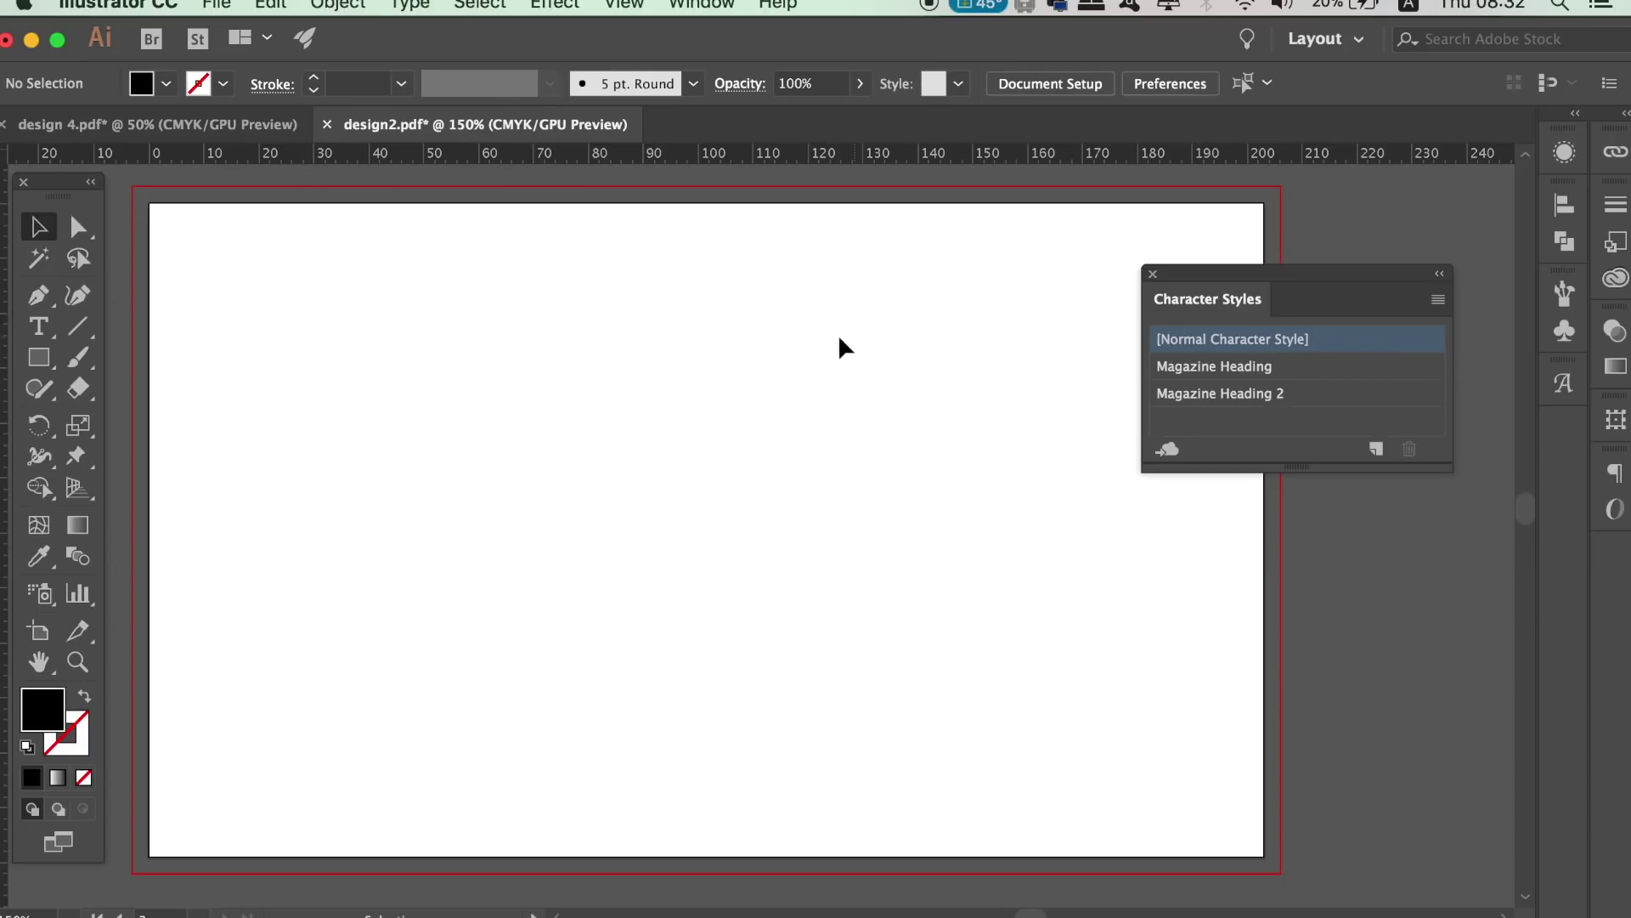
{"action": "left_click", "coordinate": [42, 329]}
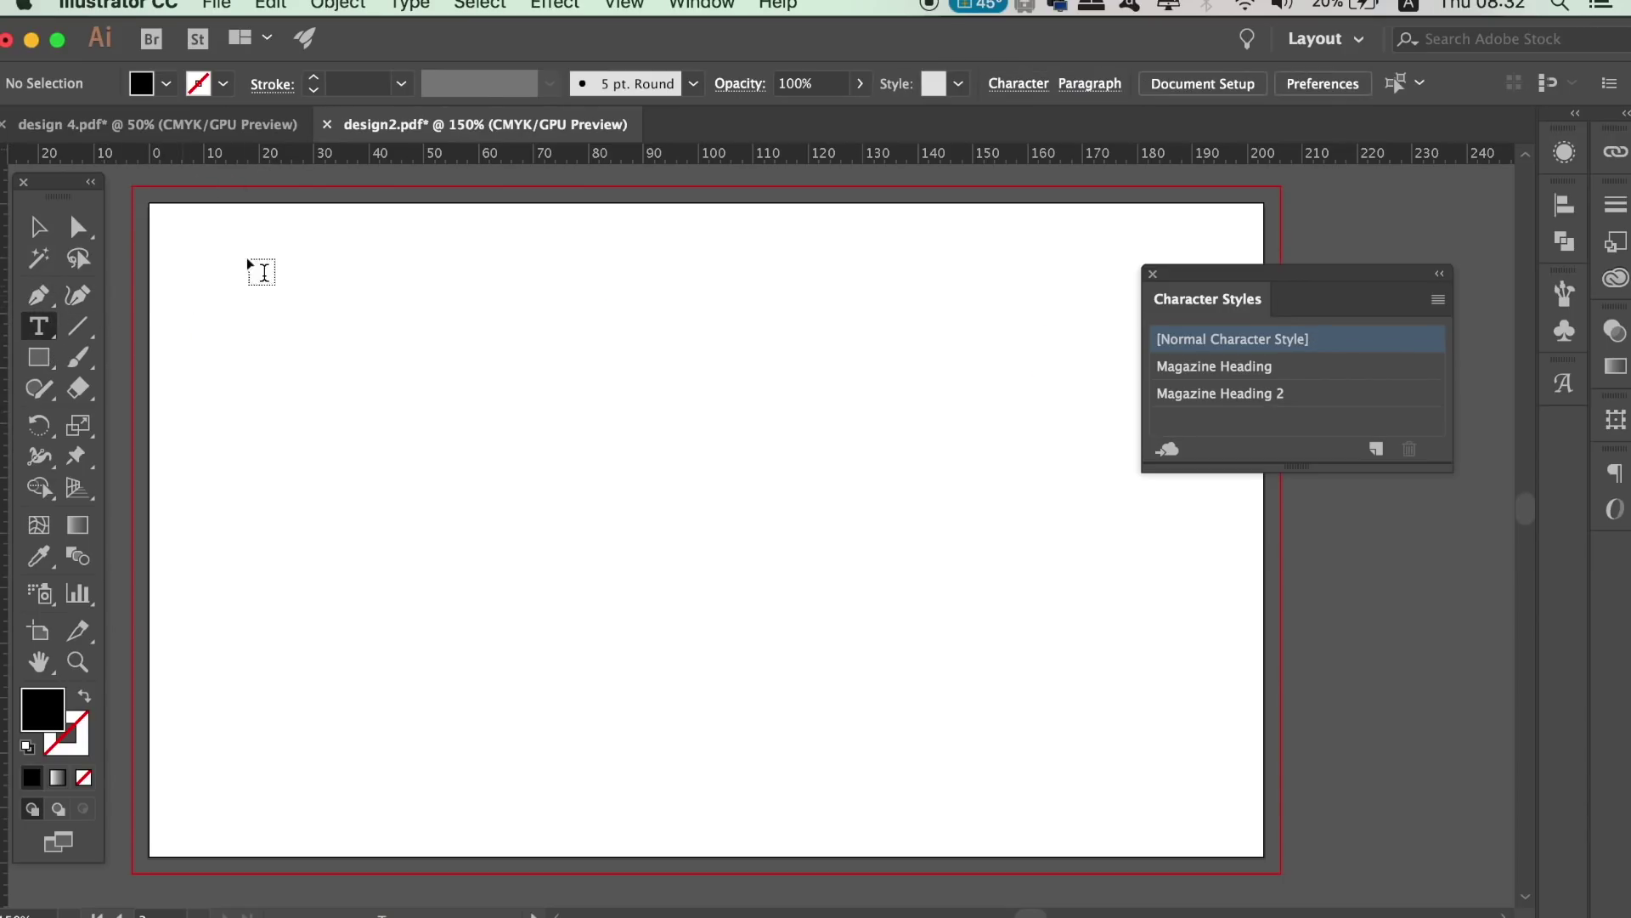
{"action": "left_click_drag", "start_coordinate": [260, 252], "coordinate": [536, 395]}
Apply the Magazine Heading 2 style to LOREM IPSUM and widen the frame to fit one line
{"action": "left_click", "coordinate": [38, 226]}
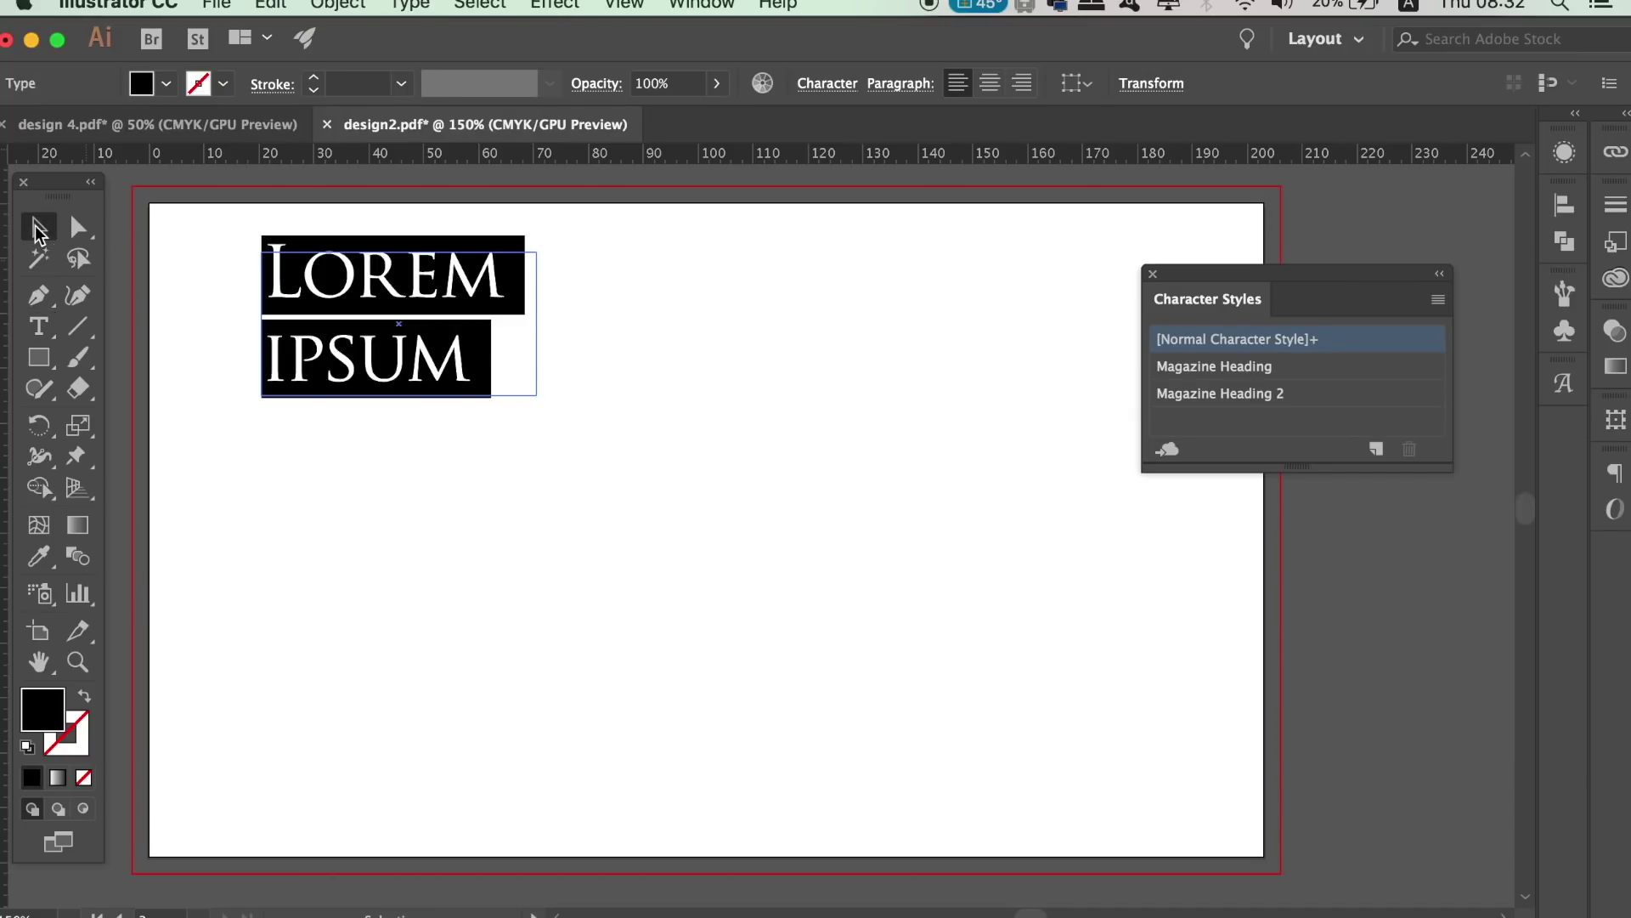
{"action": "left_click", "coordinate": [1249, 367]}
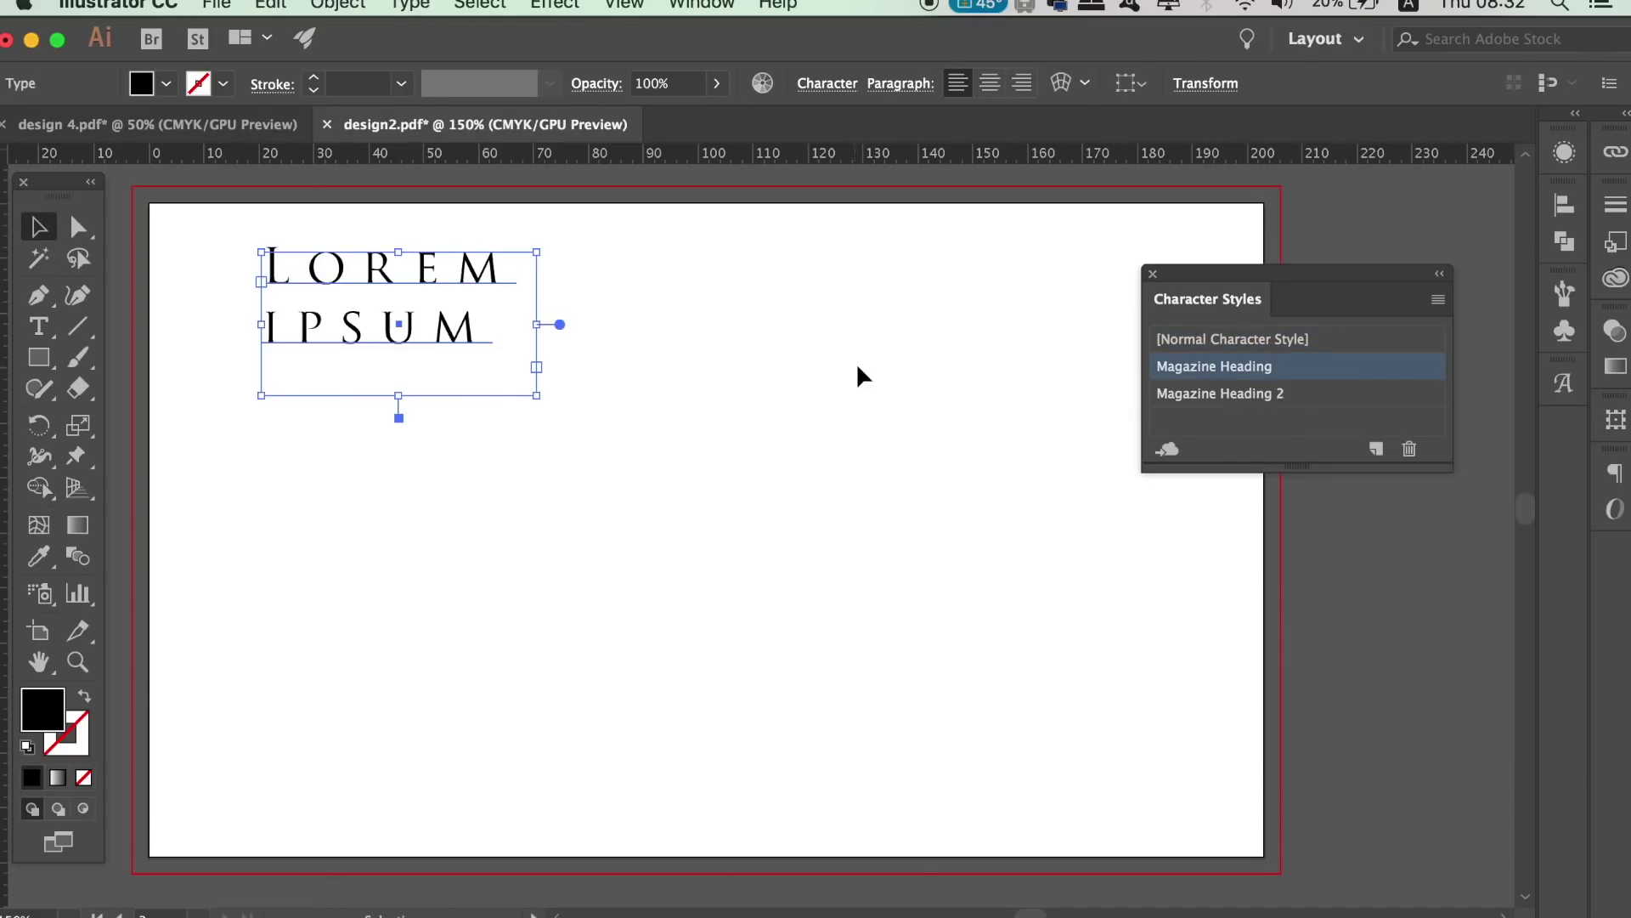
{"action": "left_click", "coordinate": [1291, 396]}
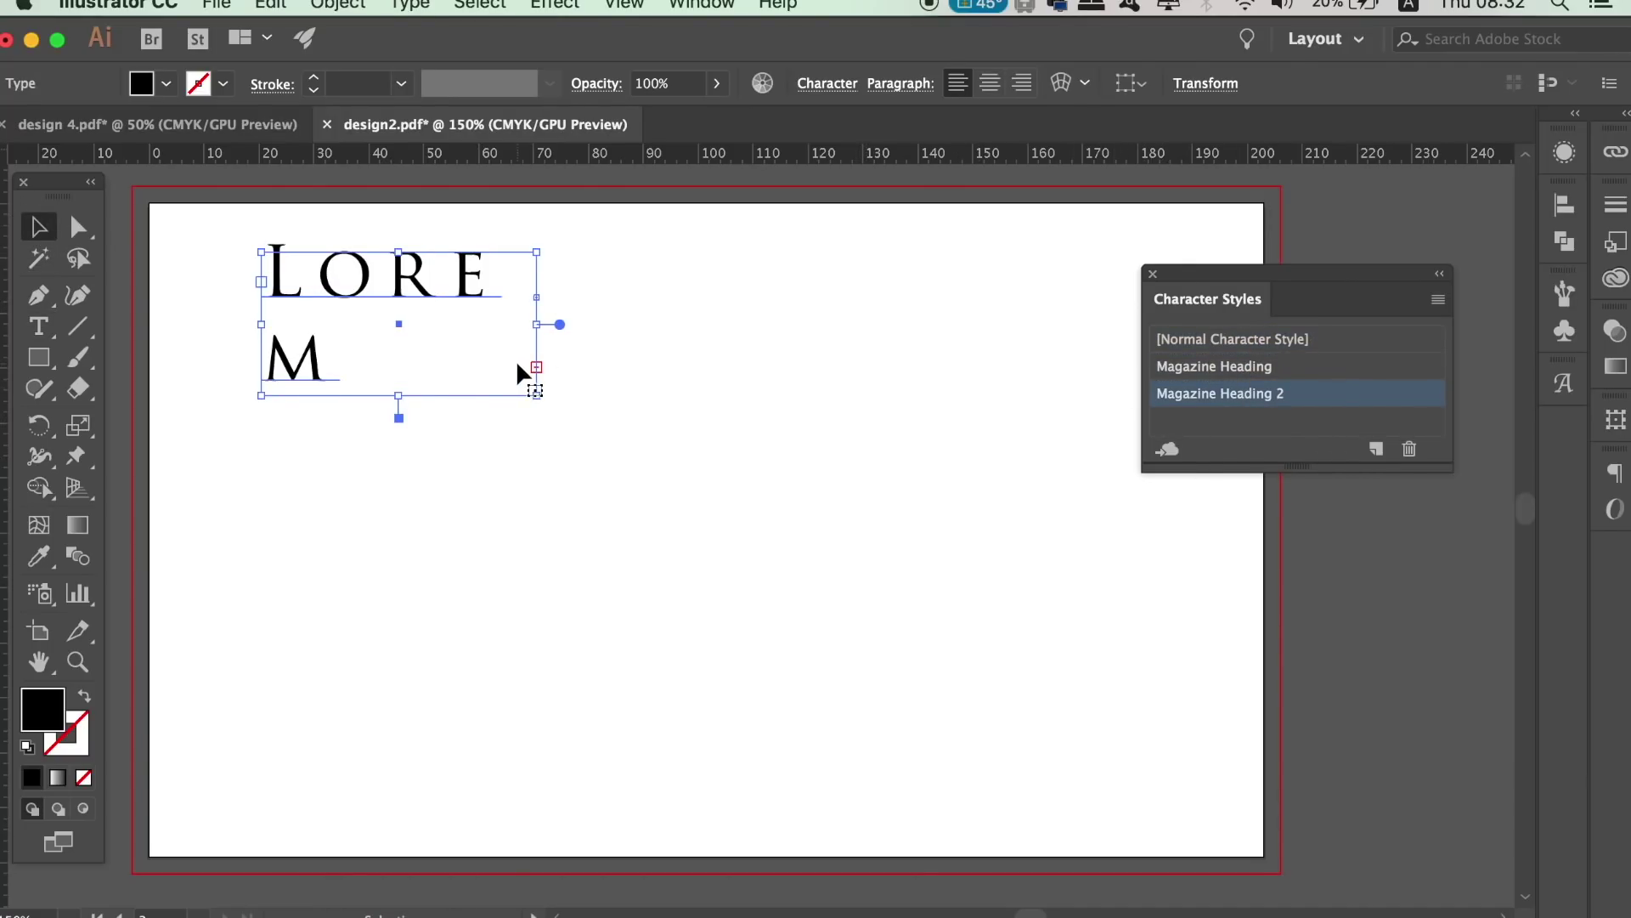
{"action": "left_click_drag", "start_coordinate": [541, 399], "coordinate": [1083, 527]}
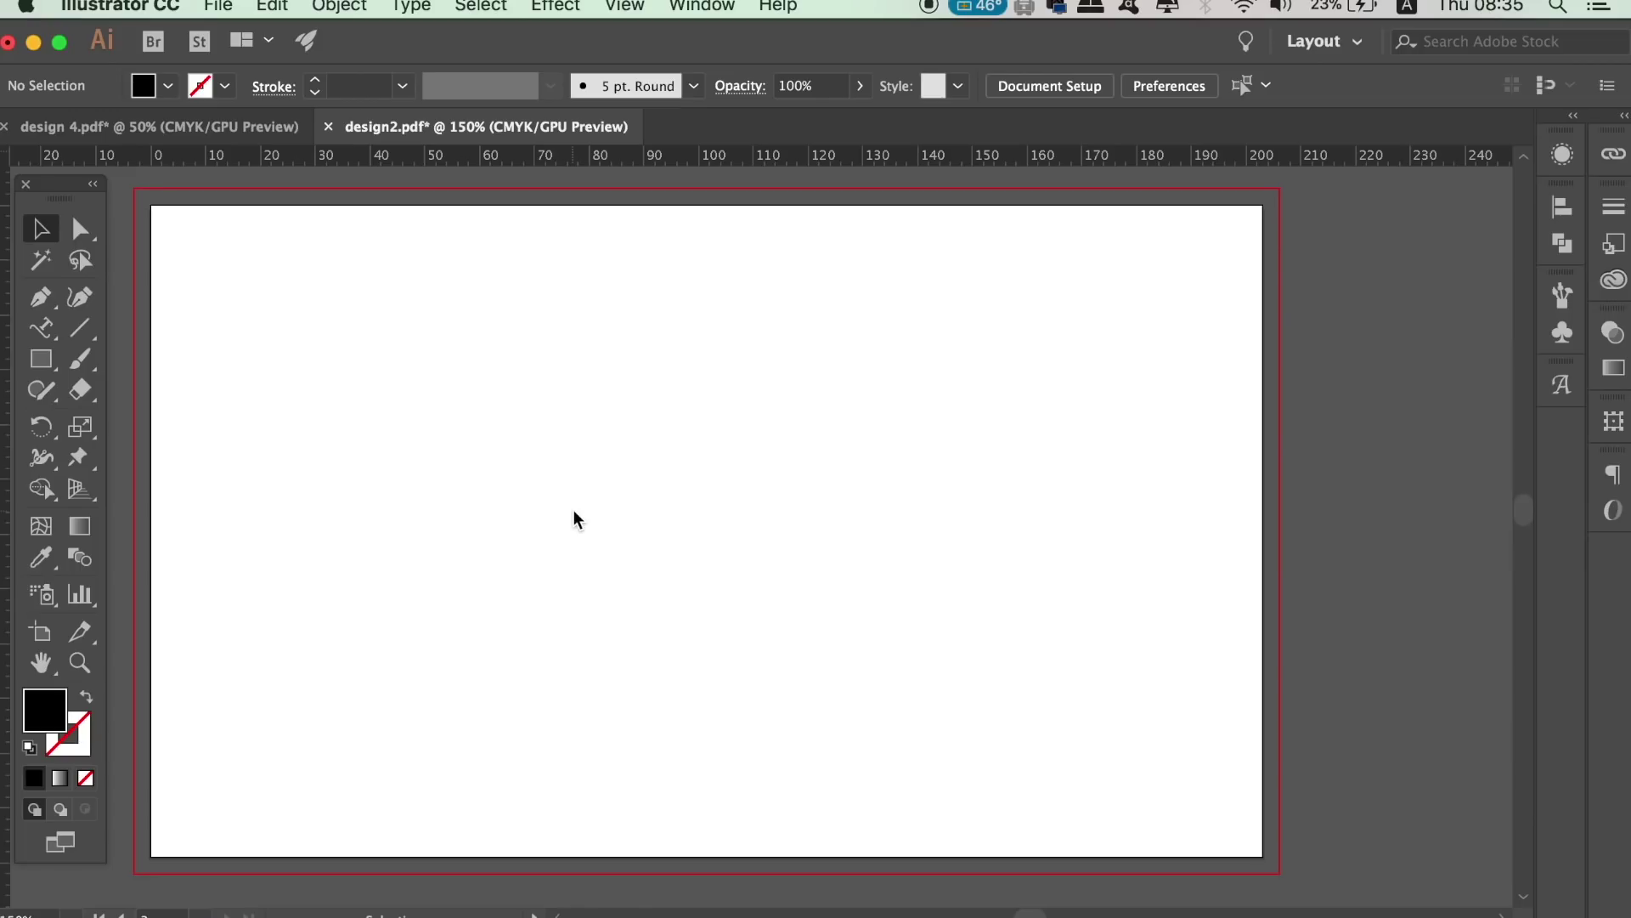
Draw an unfilled black 1 pt curve sweeping up to the right with the Pen tool, then deselect it
{"action": "key", "text": "p"}
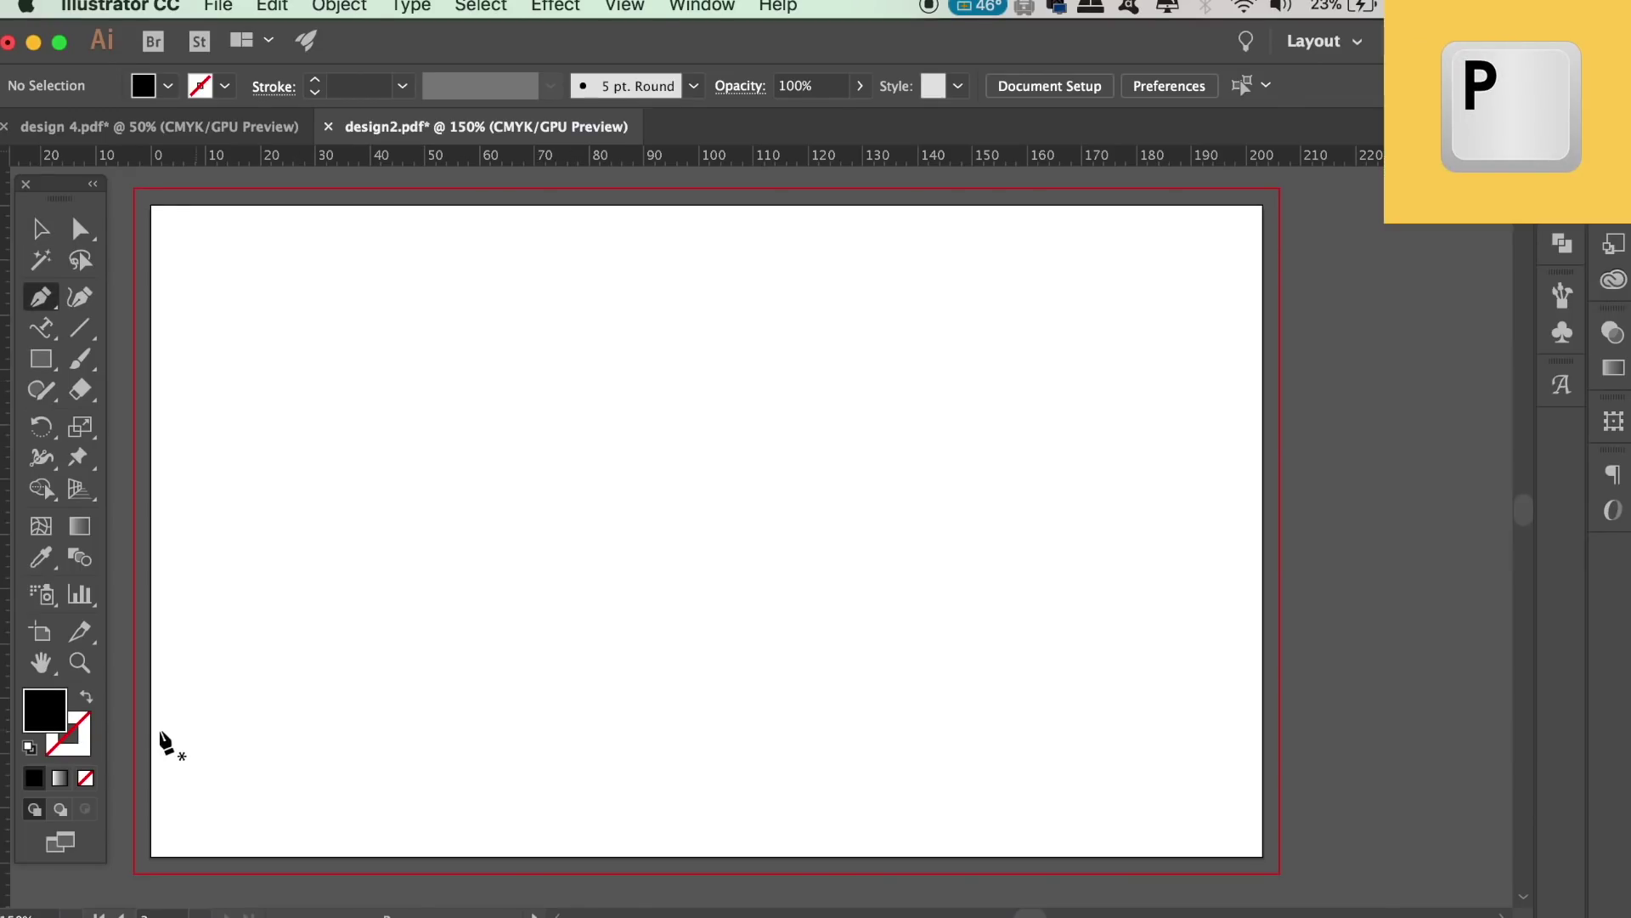
{"action": "left_click", "coordinate": [85, 698]}
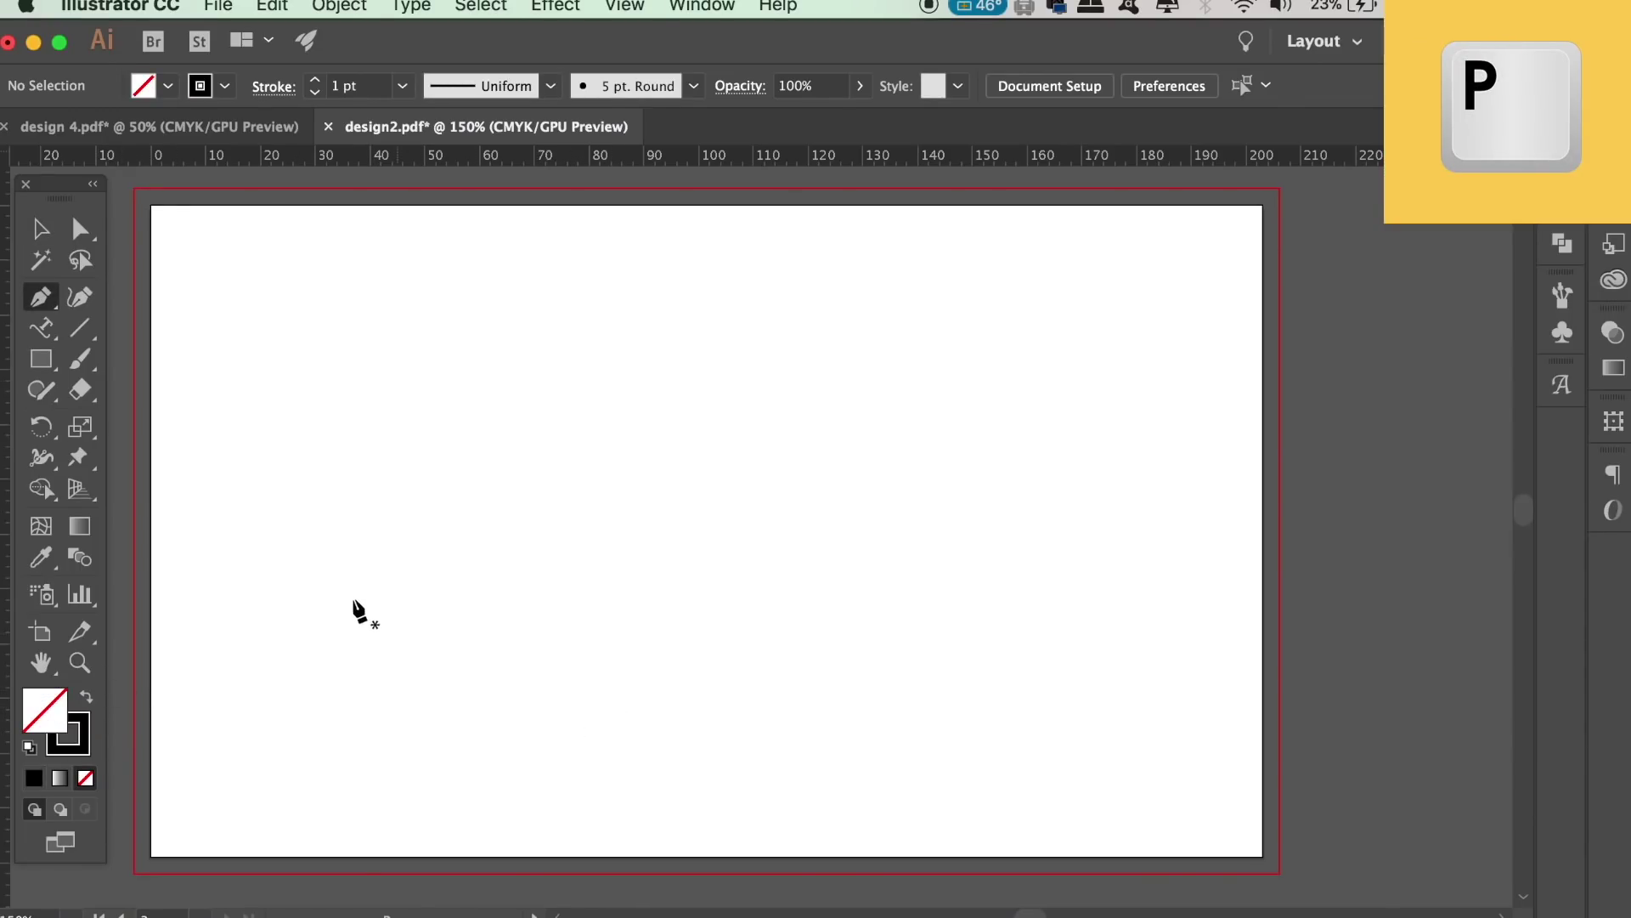
{"action": "left_click", "coordinate": [300, 599]}
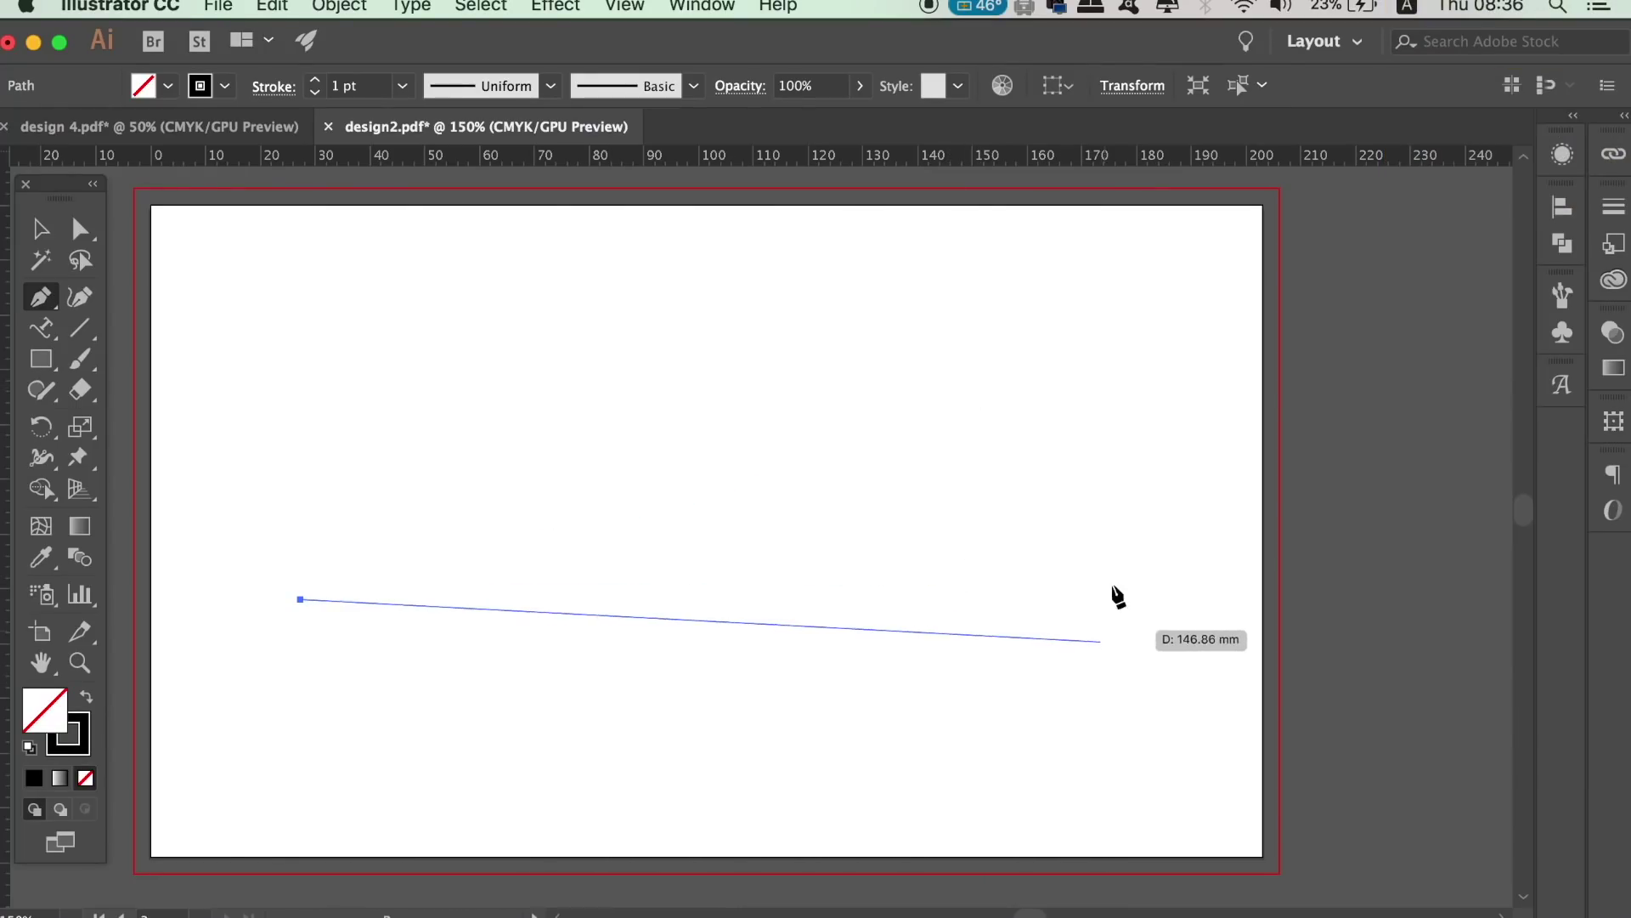
{"action": "left_click_drag", "start_coordinate": [1160, 420], "coordinate": [1470, 144]}
{"action": "left_click_drag", "start_coordinate": [929, 487], "coordinate": [1024, 397]}
{"action": "key", "text": "v"}
{"action": "left_click", "coordinate": [958, 408]}
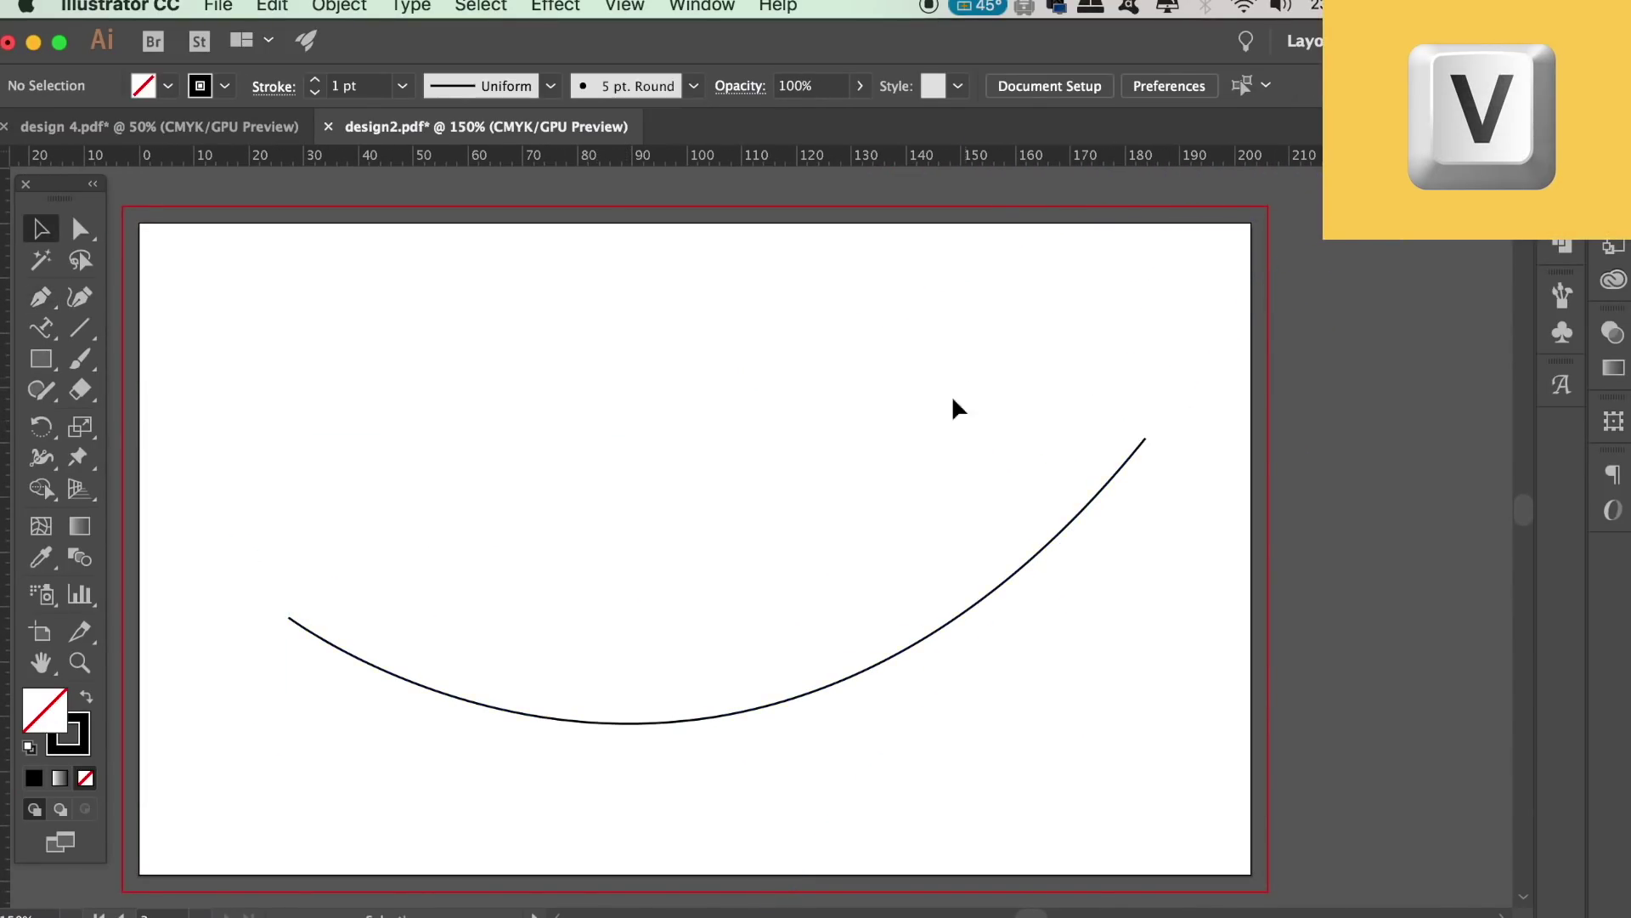
{"action": "left_click_drag", "start_coordinate": [798, 492], "coordinate": [838, 464]}
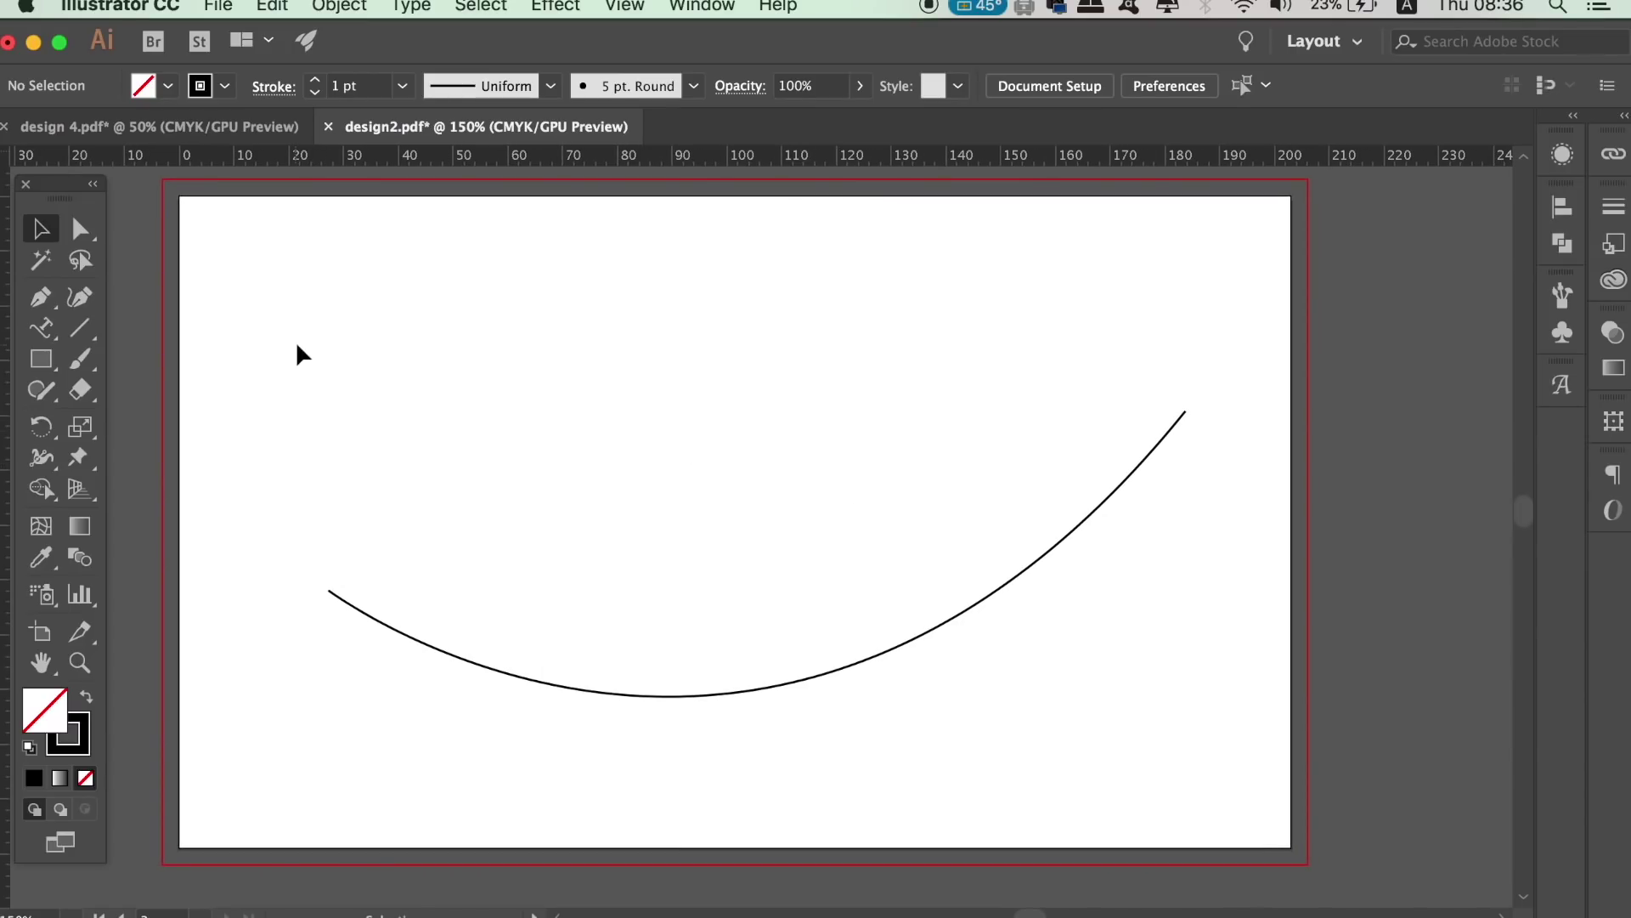
Place LOREM IPSUM on the curve with the Type on a Path tool
{"action": "left_click", "coordinate": [58, 336]}
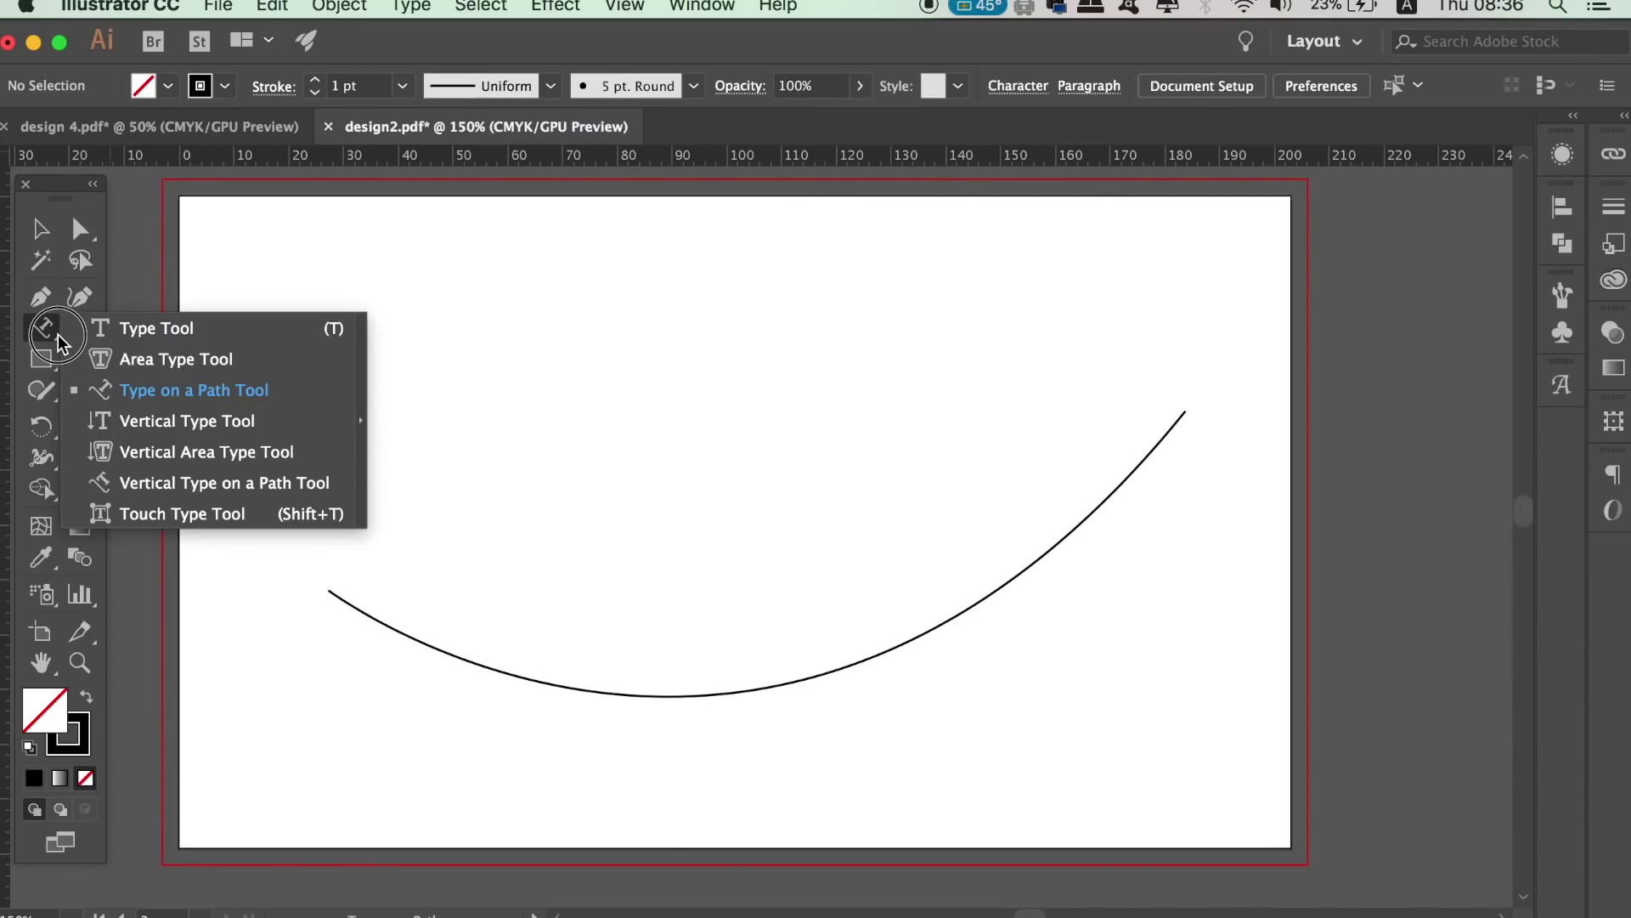
{"action": "left_click", "coordinate": [157, 389]}
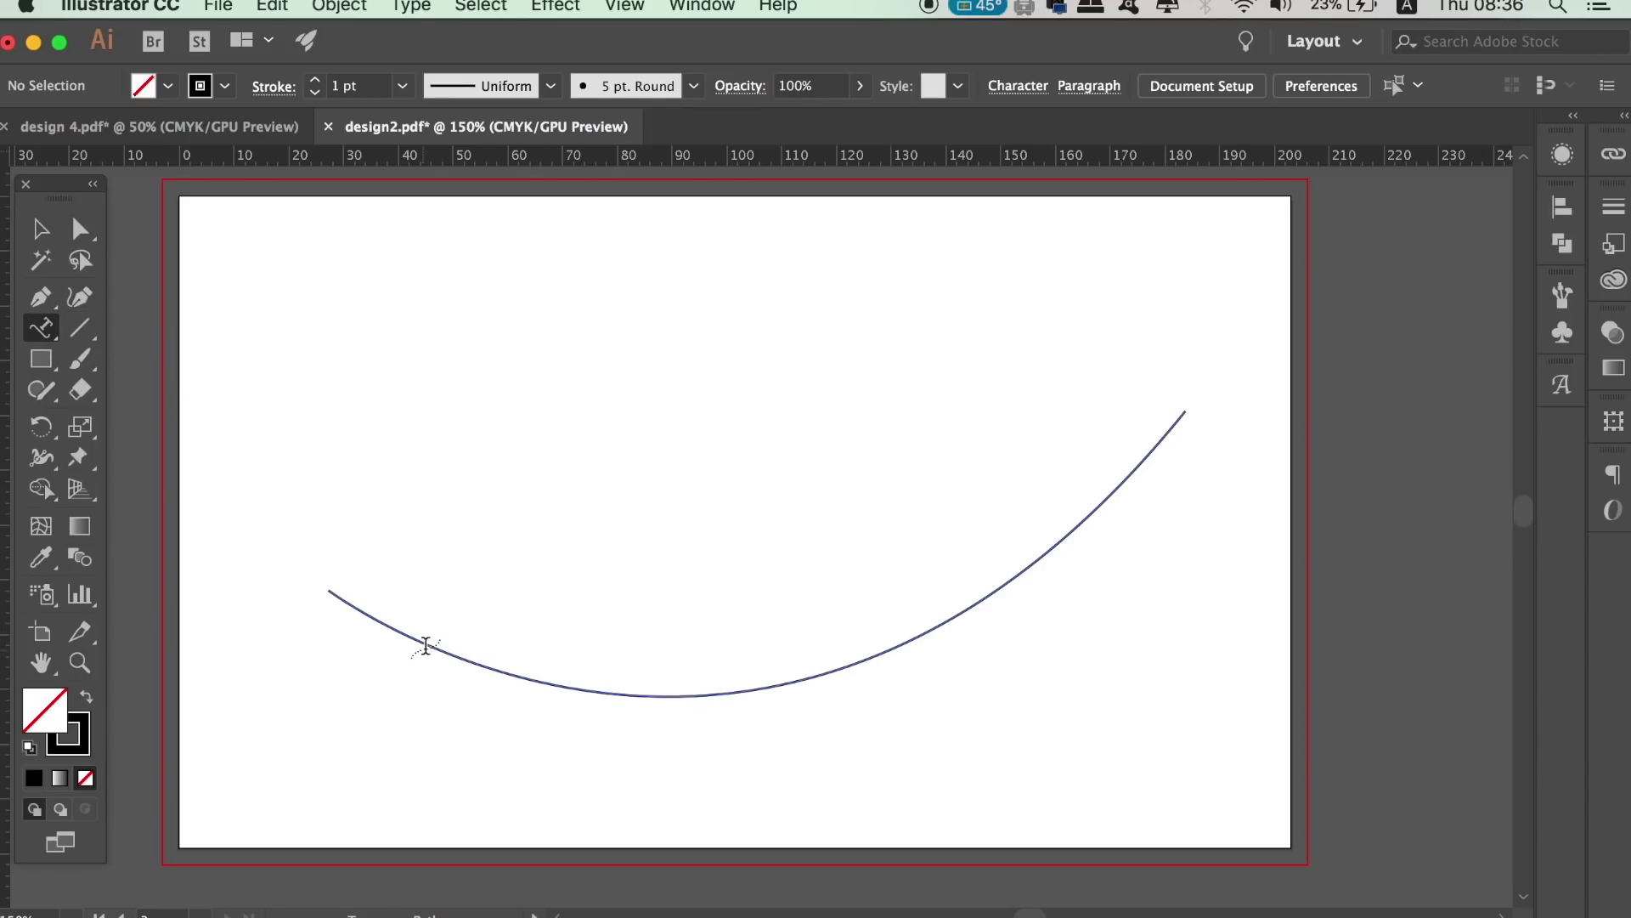
{"action": "left_click", "coordinate": [425, 643]}
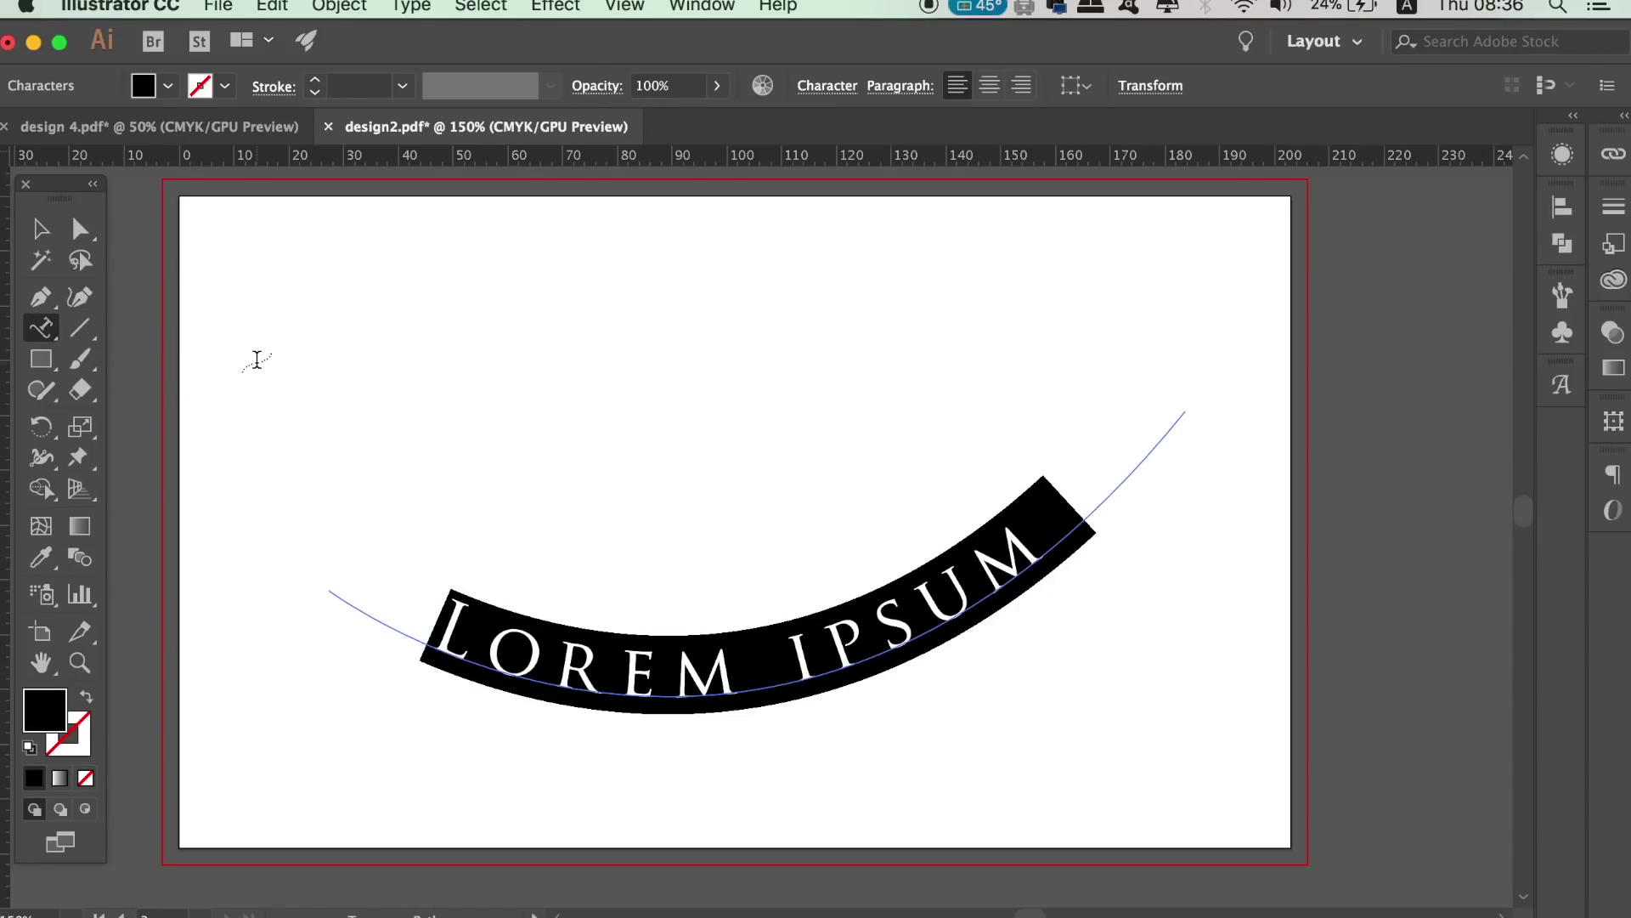
Drag the path-text brackets to flip, slide, then flip LOREM IPSUM back upright on top
{"action": "left_click", "coordinate": [40, 226]}
{"action": "left_click", "coordinate": [415, 554]}
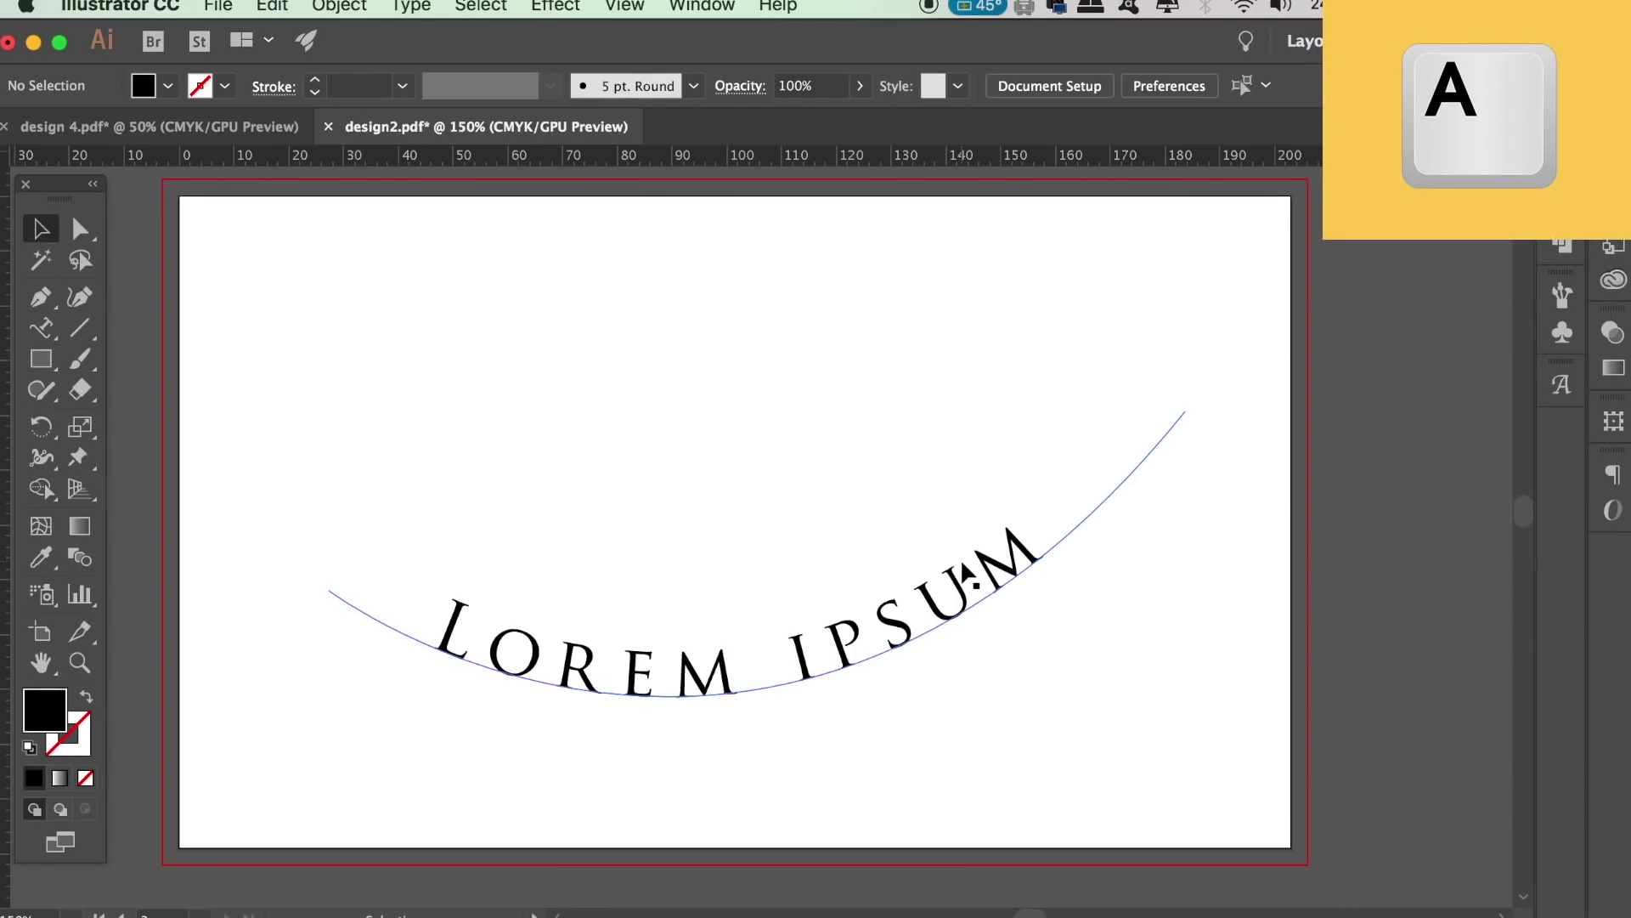
{"action": "key", "text": "a"}
{"action": "left_click", "coordinate": [820, 605]}
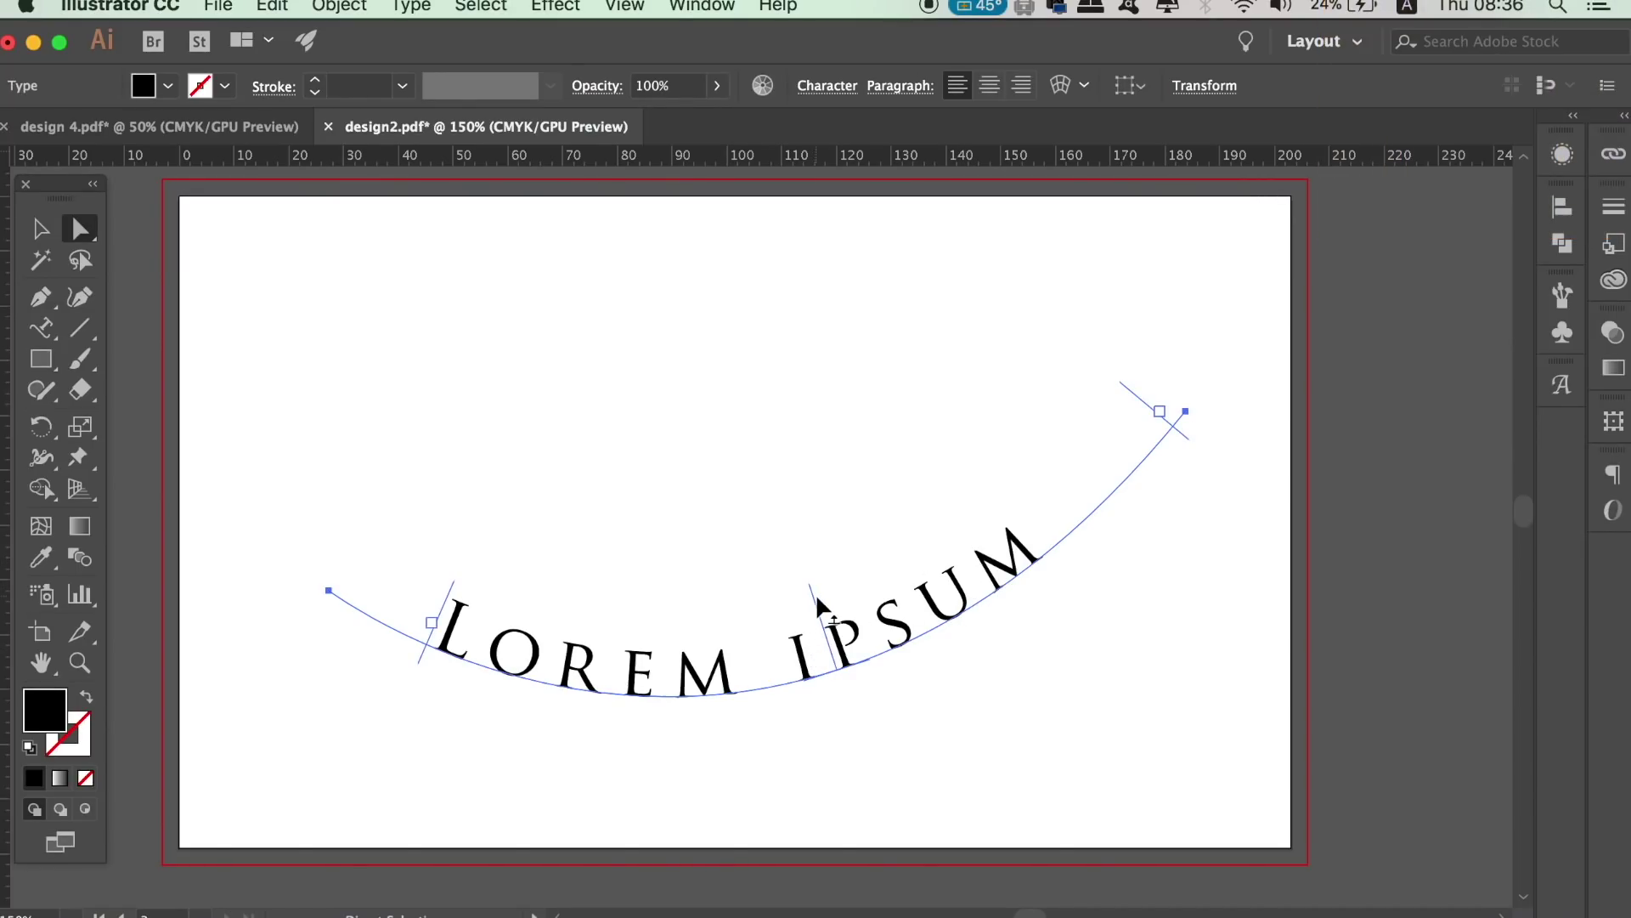
{"action": "left_click_drag", "start_coordinate": [820, 605], "coordinate": [629, 803]}
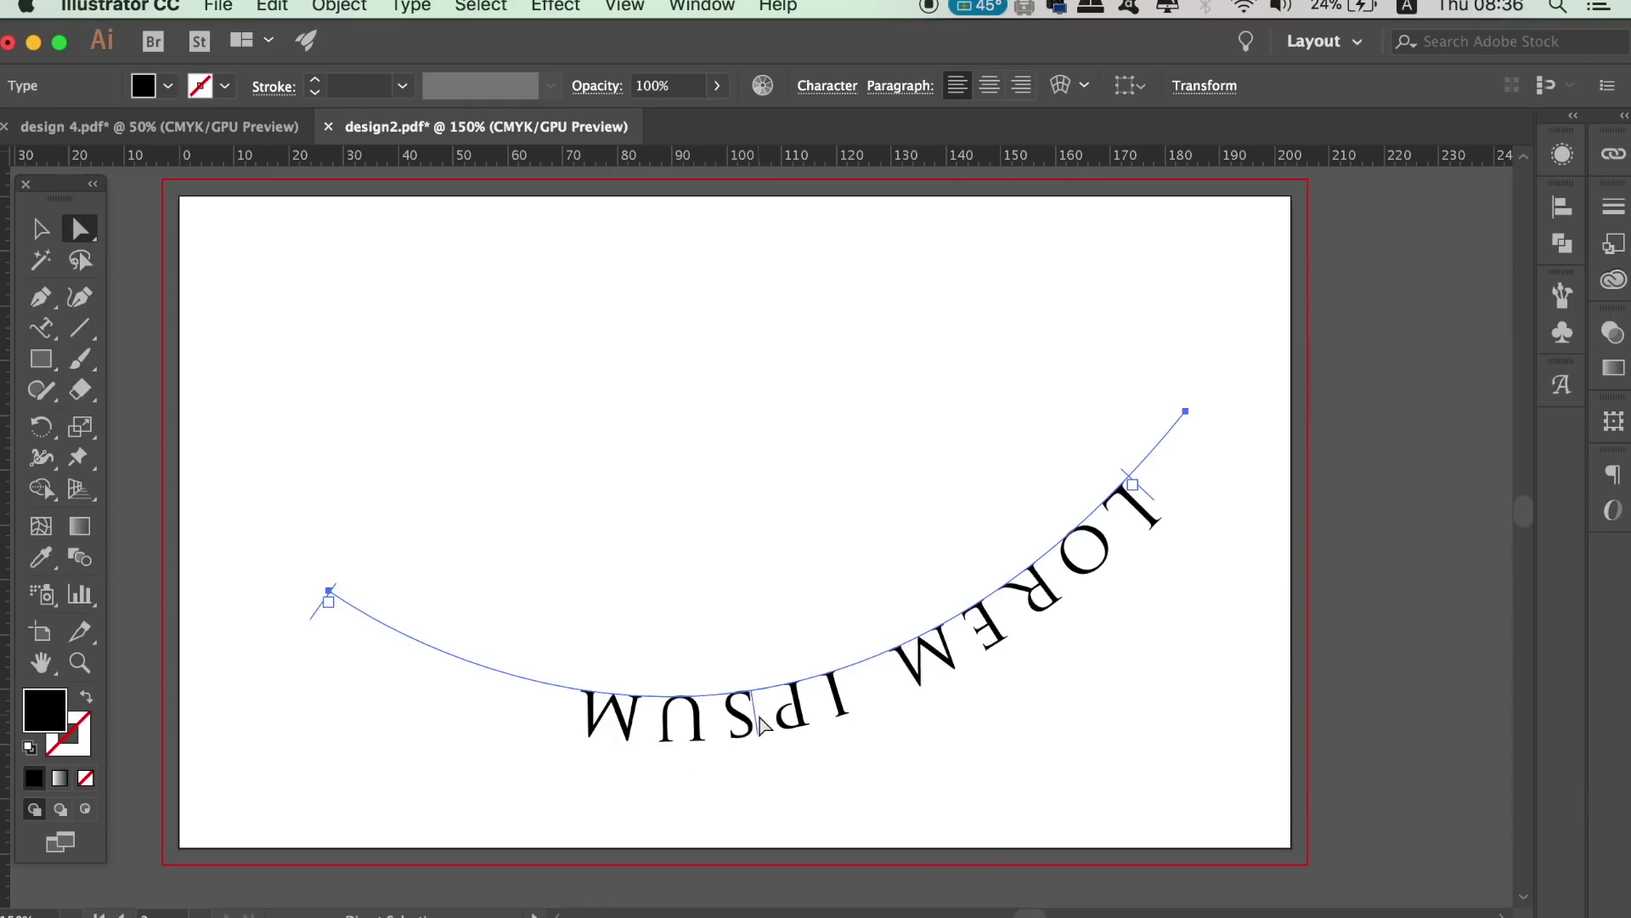
{"action": "left_click_drag", "start_coordinate": [759, 724], "coordinate": [1198, 441]}
{"action": "left_click_drag", "start_coordinate": [831, 710], "coordinate": [809, 650]}
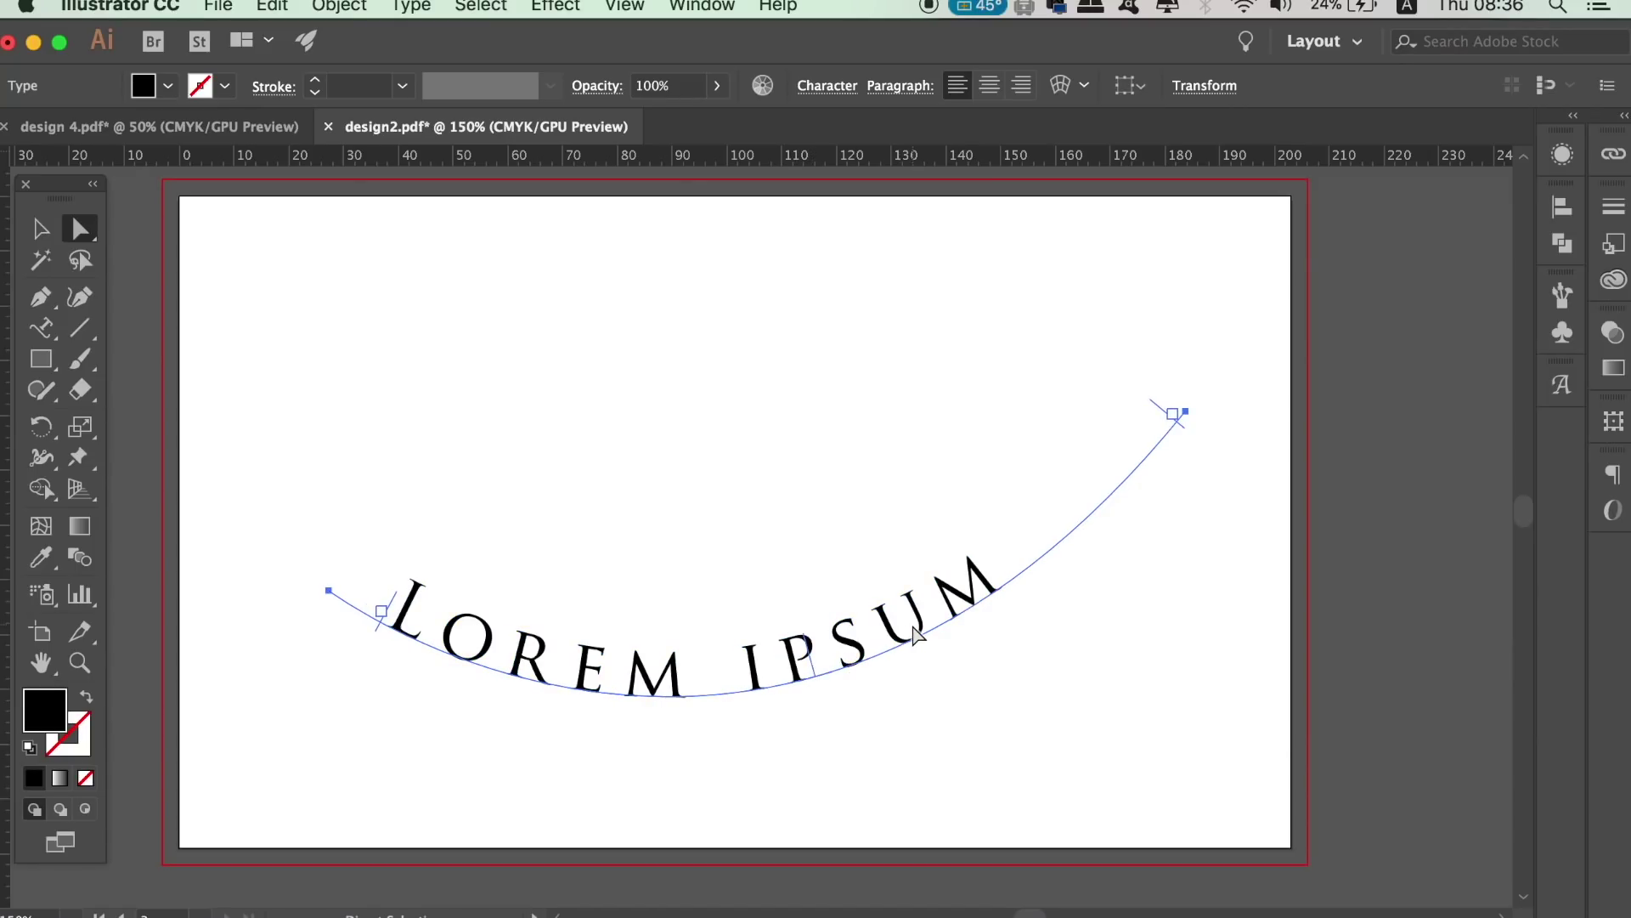
In Type on a Path Options with Preview on, try Flip and then unflip the text
{"action": "left_click", "coordinate": [395, 6]}
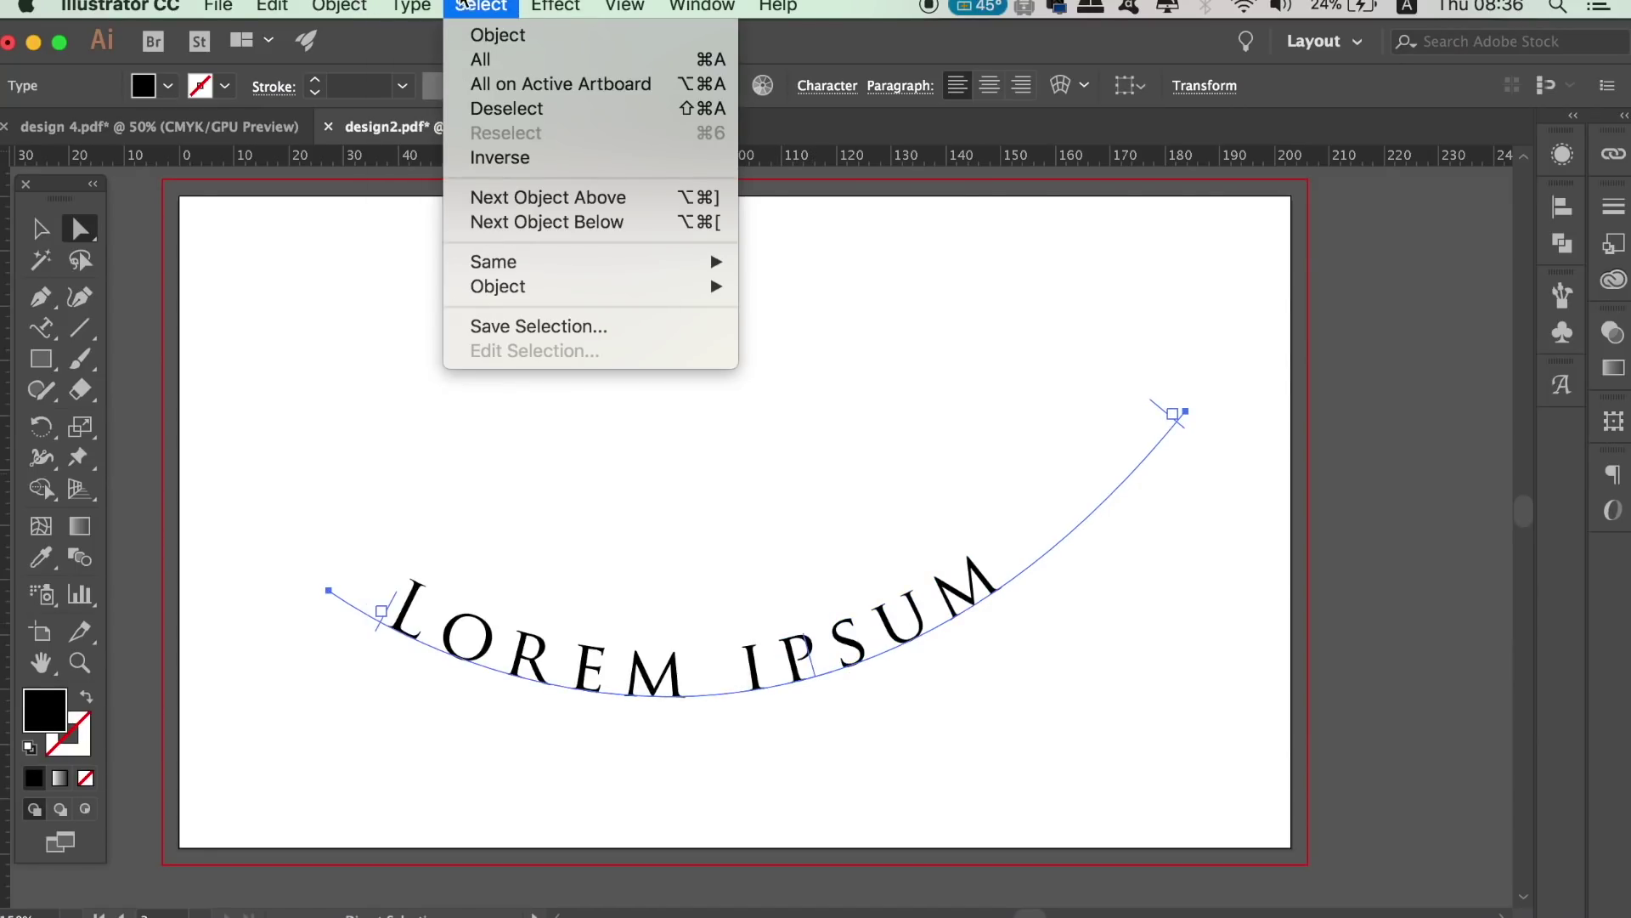
{"action": "mouse_move", "coordinate": [519, 245]}
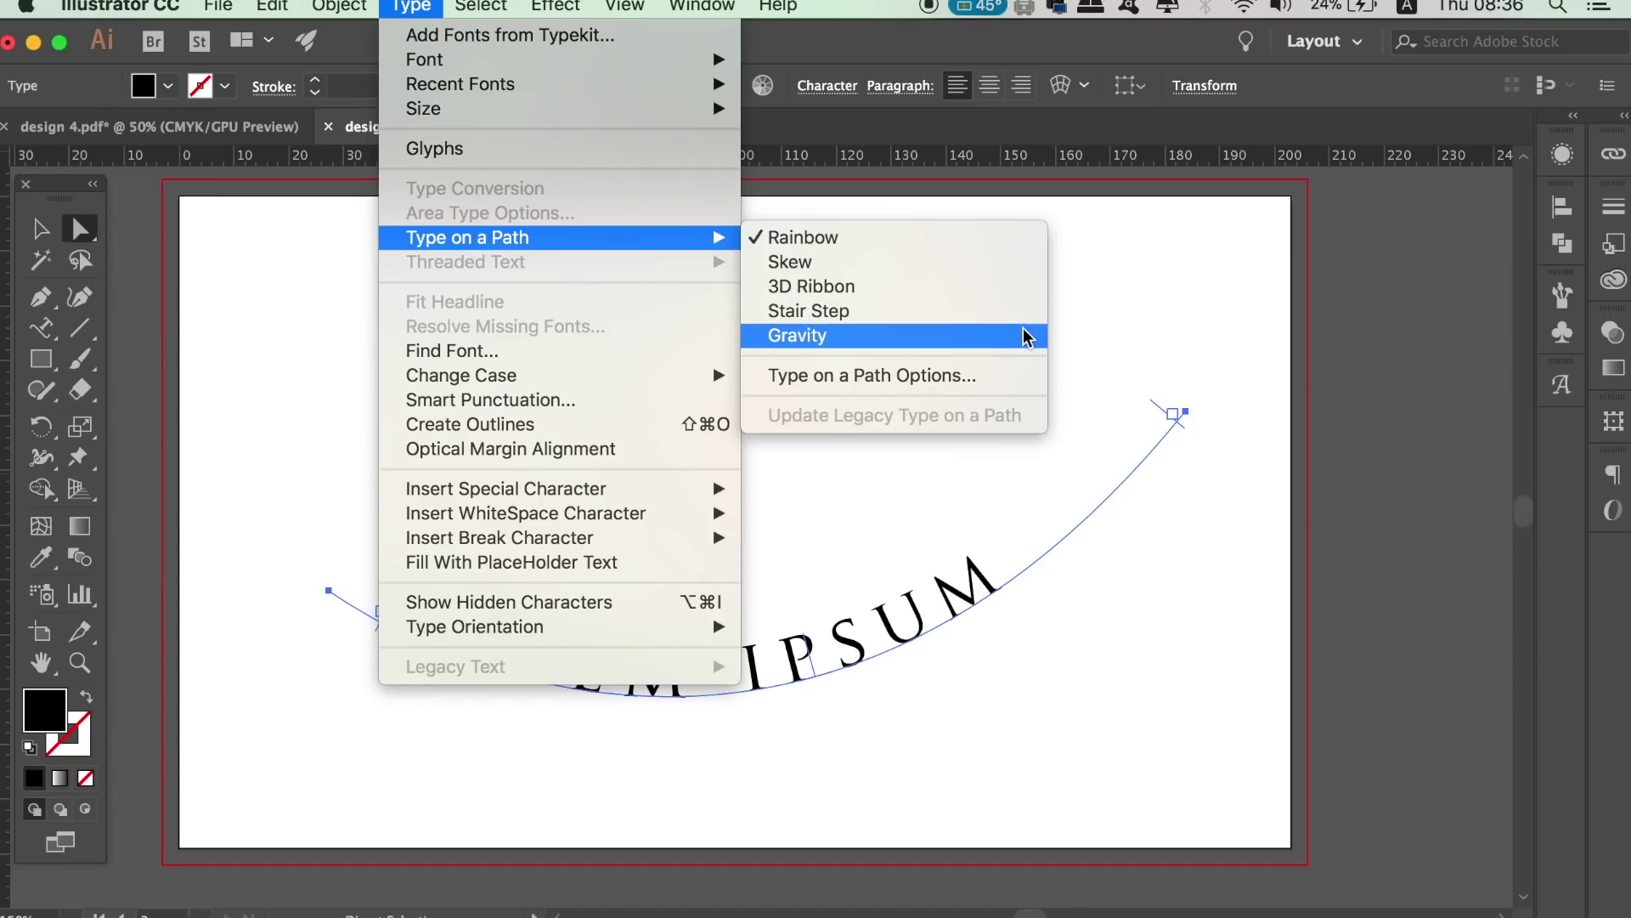
{"action": "left_click", "coordinate": [1016, 376]}
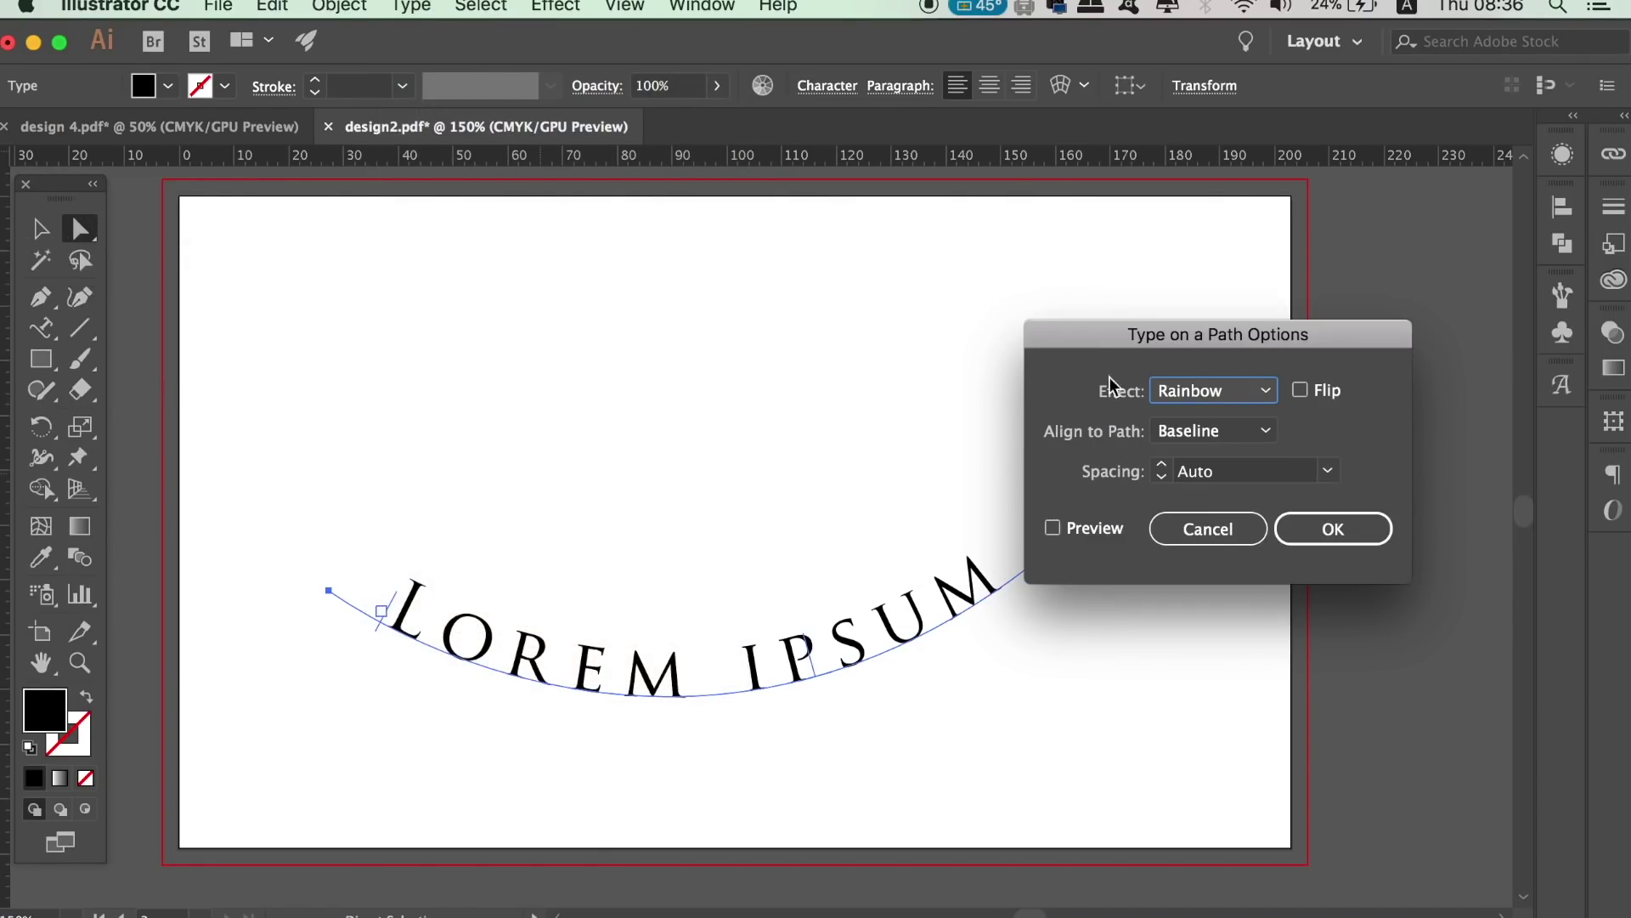
{"action": "left_click_drag", "start_coordinate": [1355, 337], "coordinate": [795, 241]}
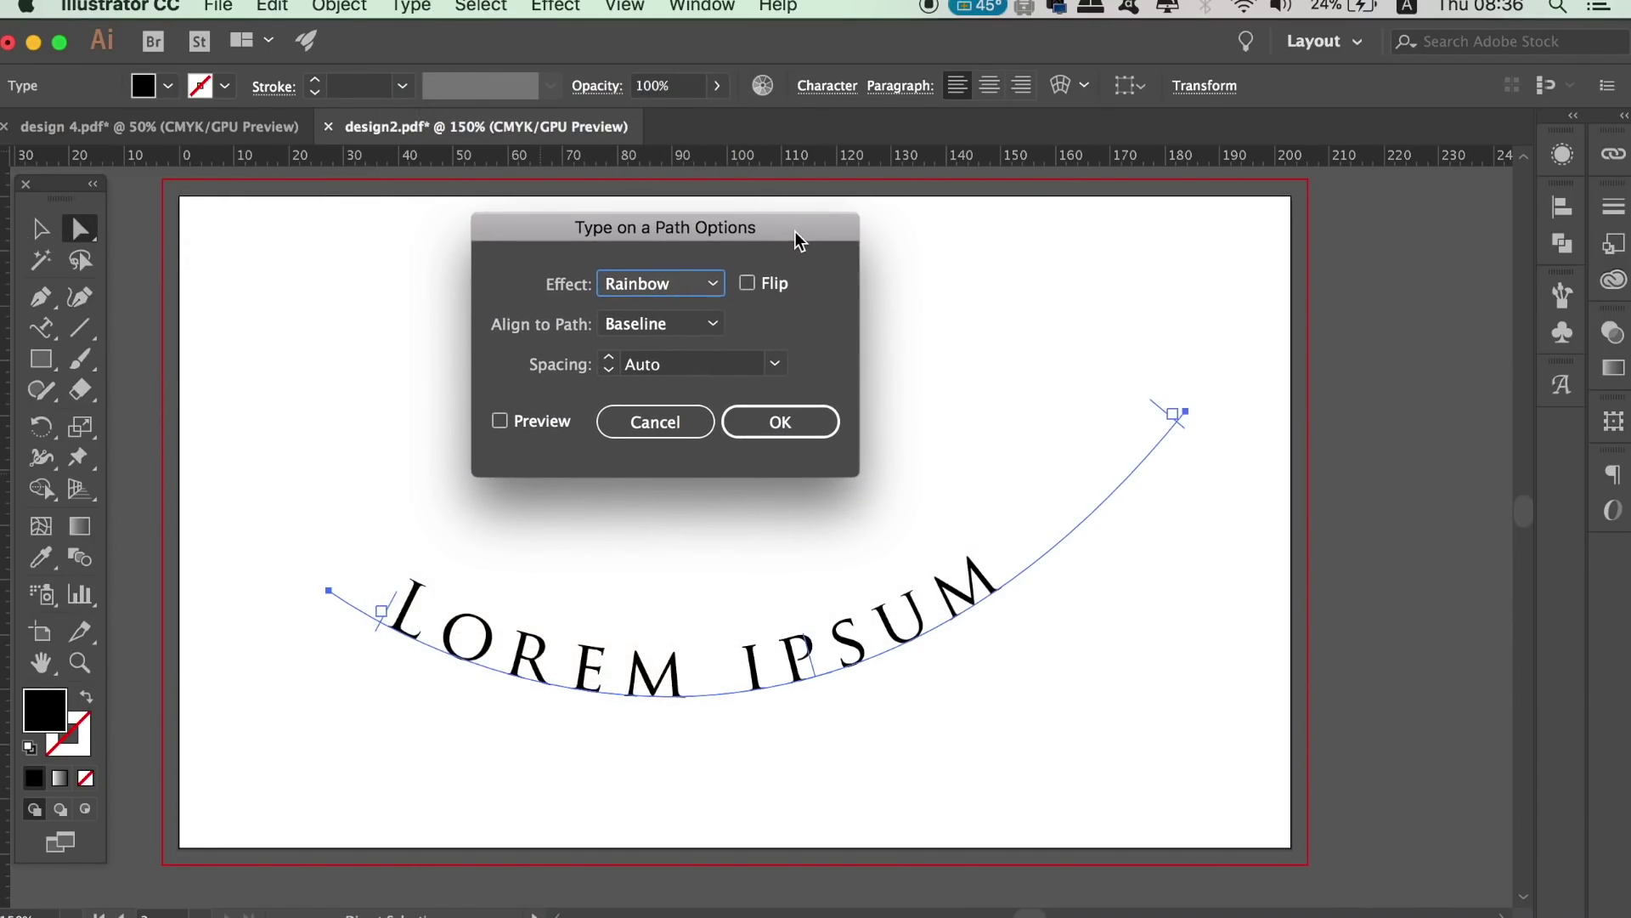
{"action": "left_click", "coordinate": [559, 421]}
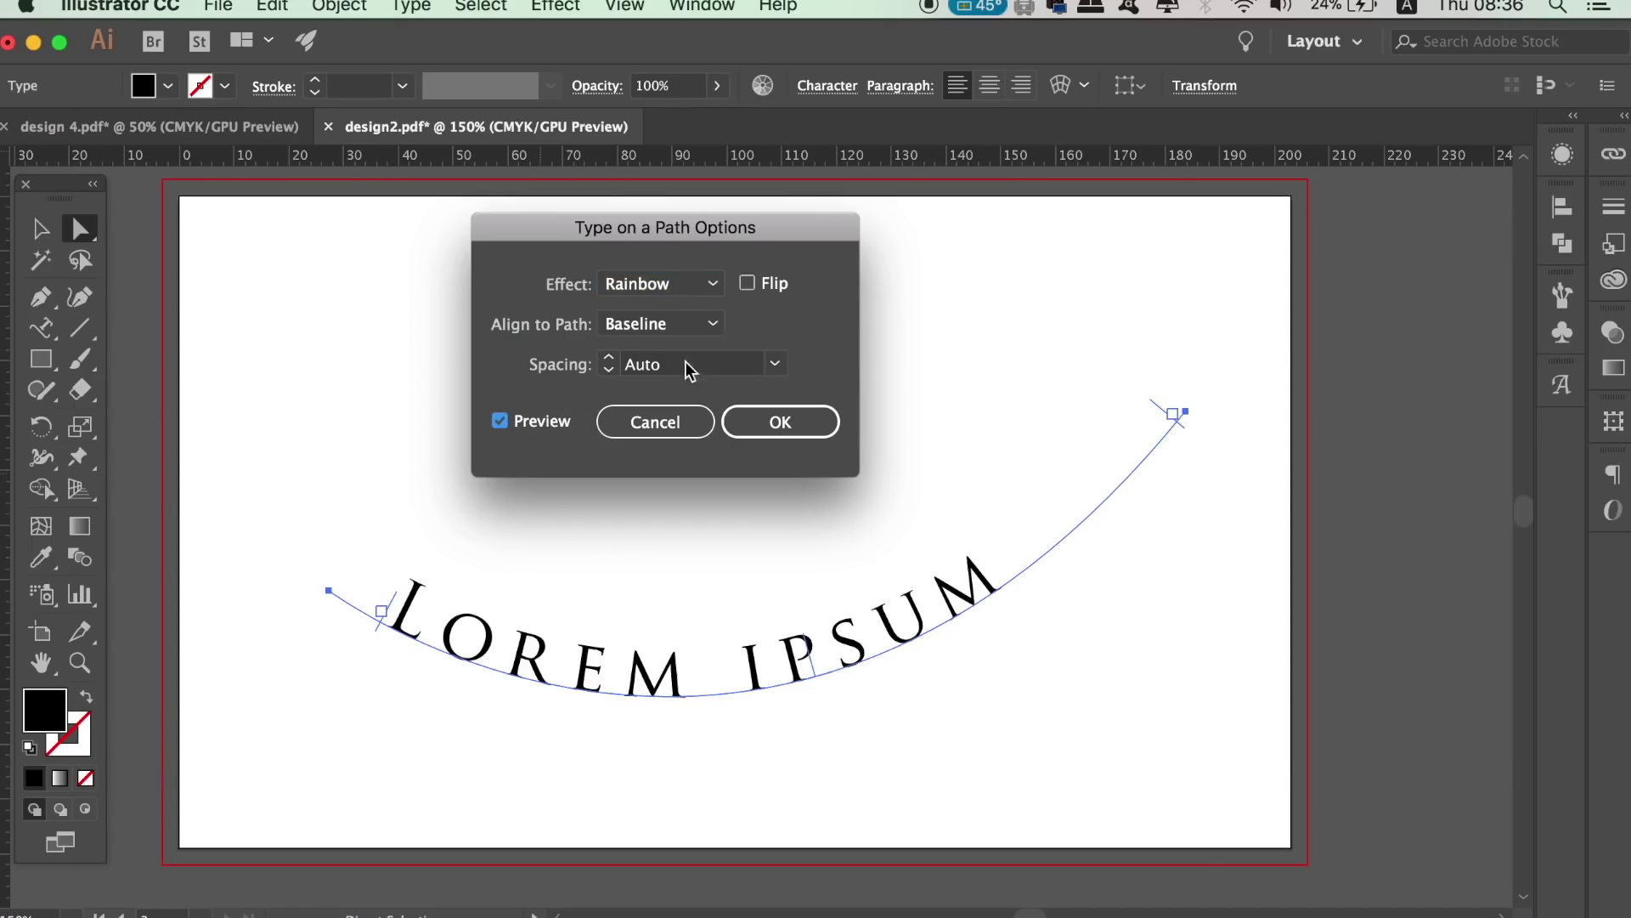
{"action": "left_click", "coordinate": [774, 282]}
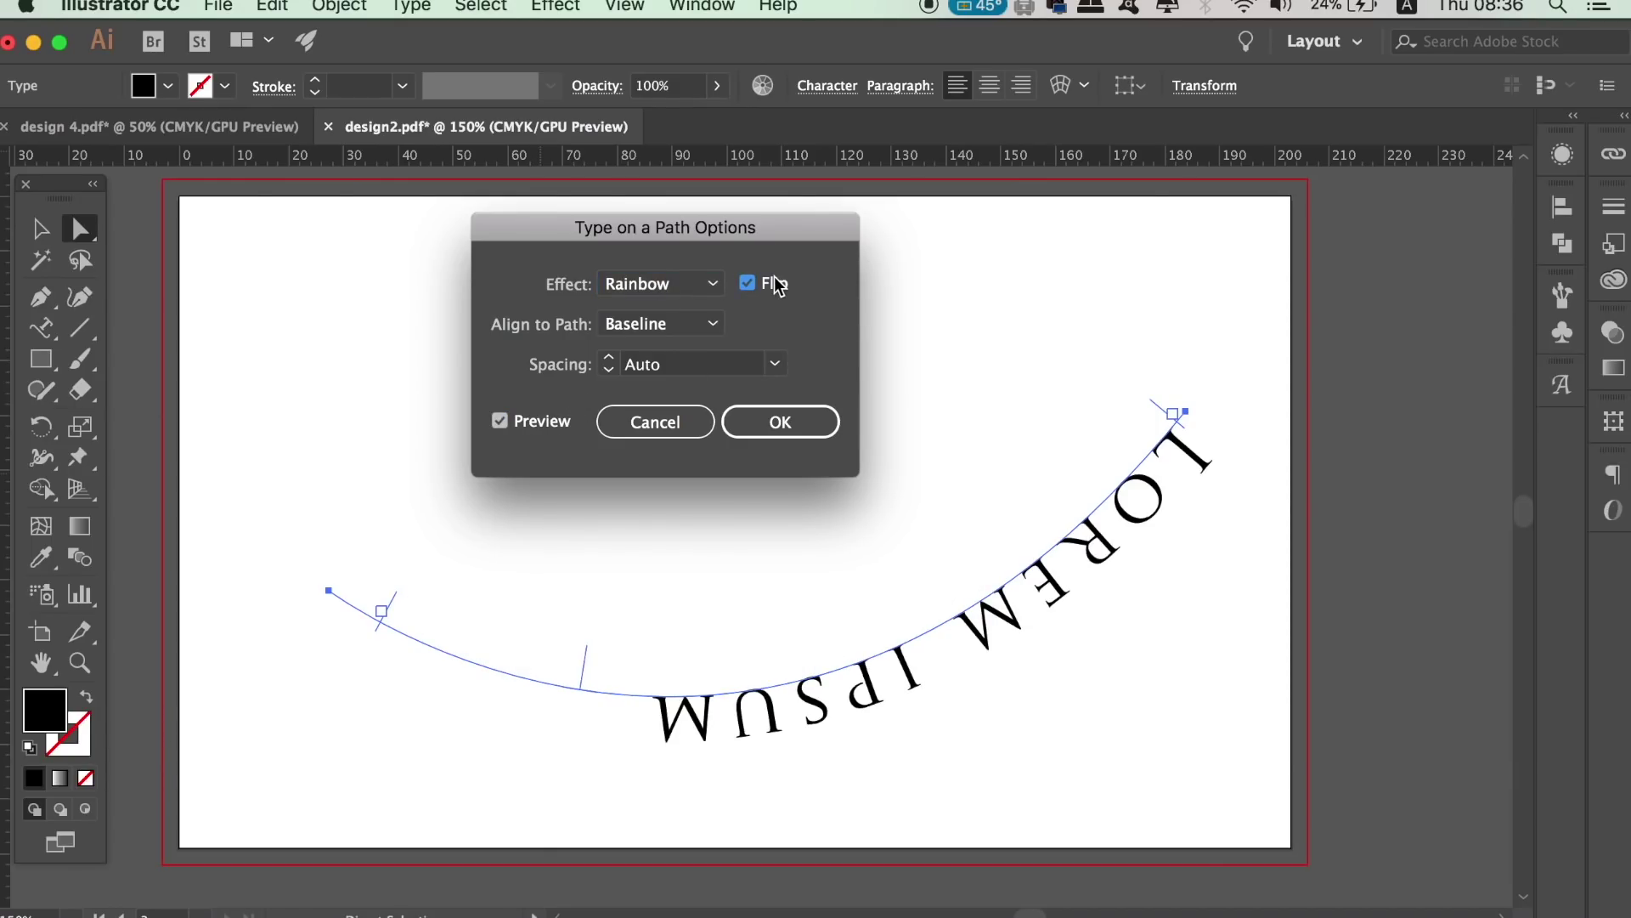
{"action": "left_click", "coordinate": [775, 285]}
Try Ascender, Descender and Center path alignment, then settle back on Baseline
{"action": "left_click", "coordinate": [711, 328]}
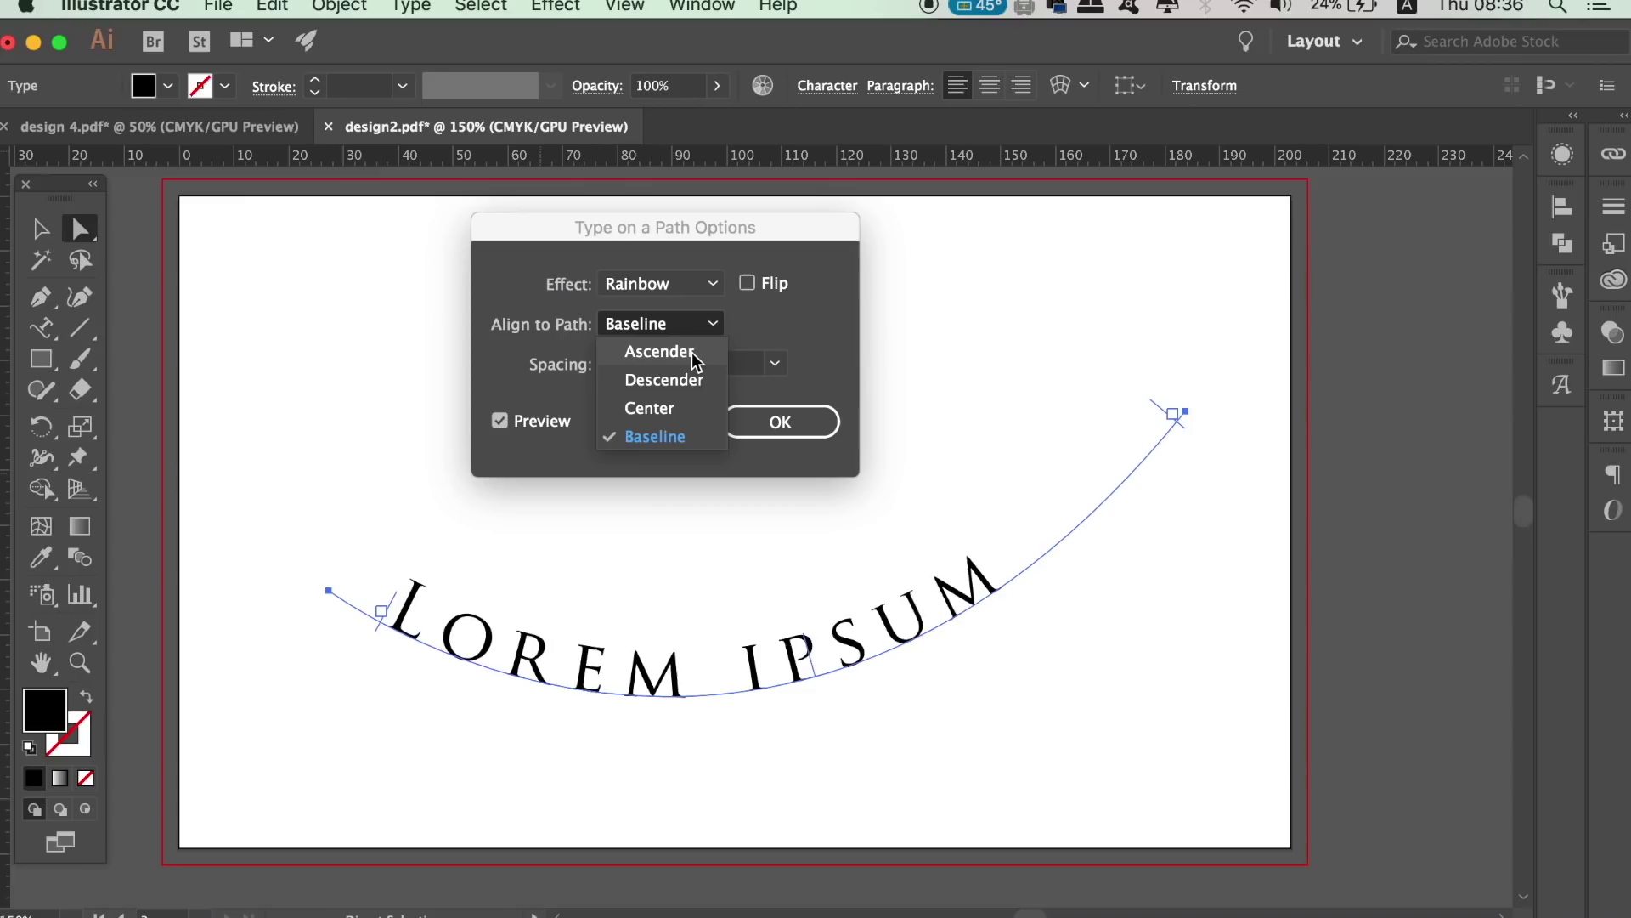
{"action": "left_click", "coordinate": [693, 354]}
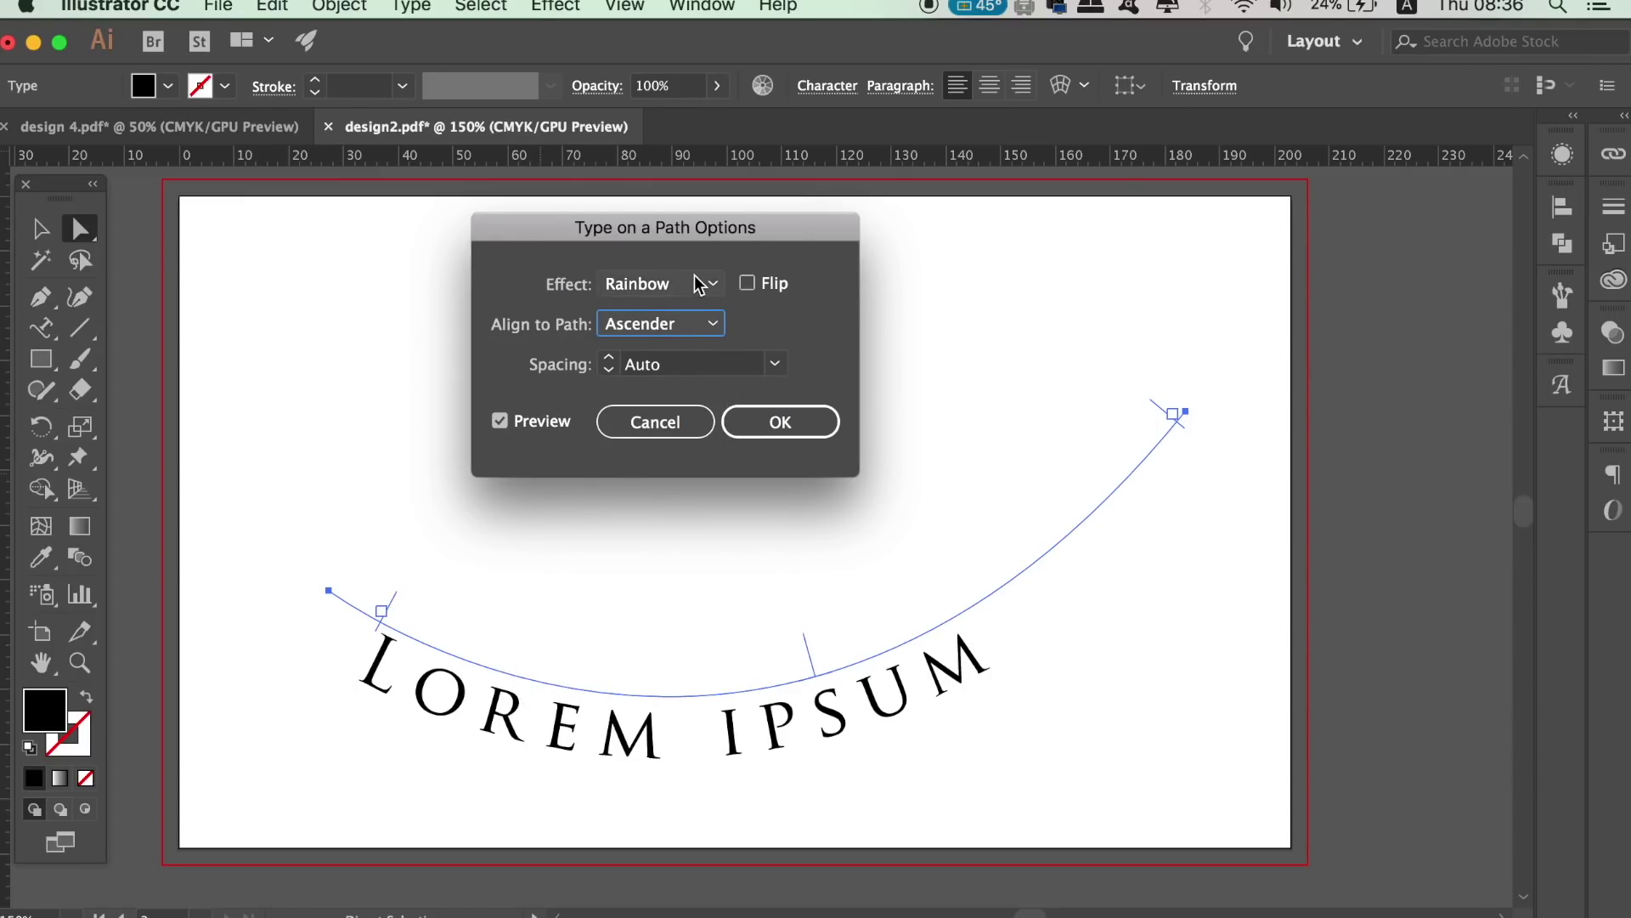
{"action": "left_click", "coordinate": [710, 325]}
{"action": "left_click", "coordinate": [692, 374]}
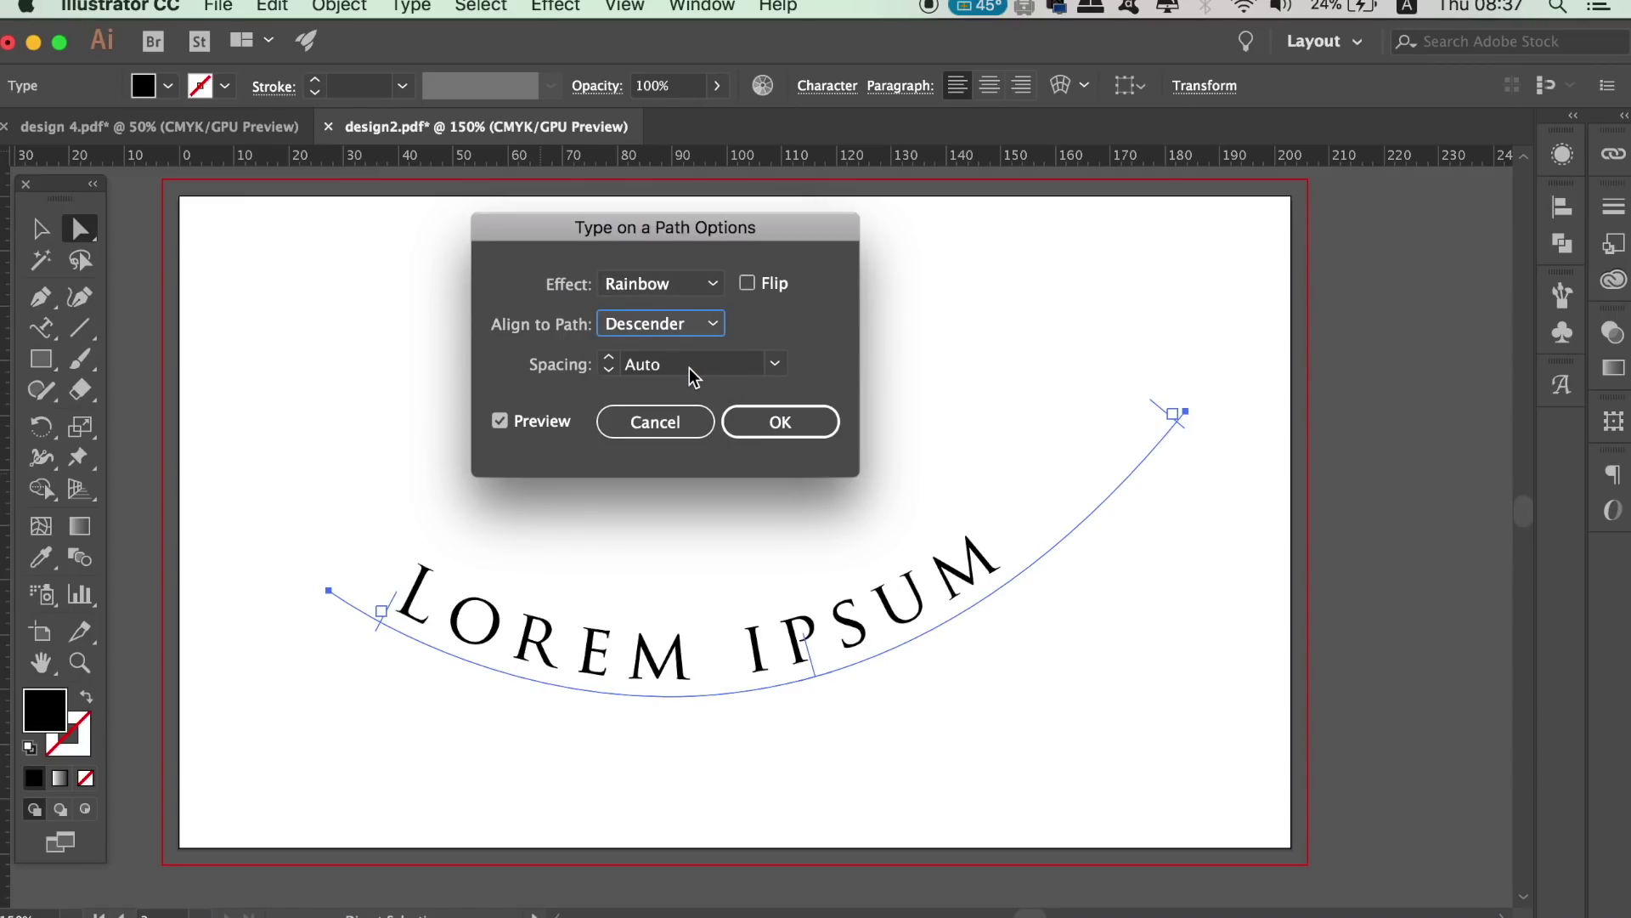
{"action": "left_click", "coordinate": [682, 334]}
{"action": "left_click", "coordinate": [674, 401]}
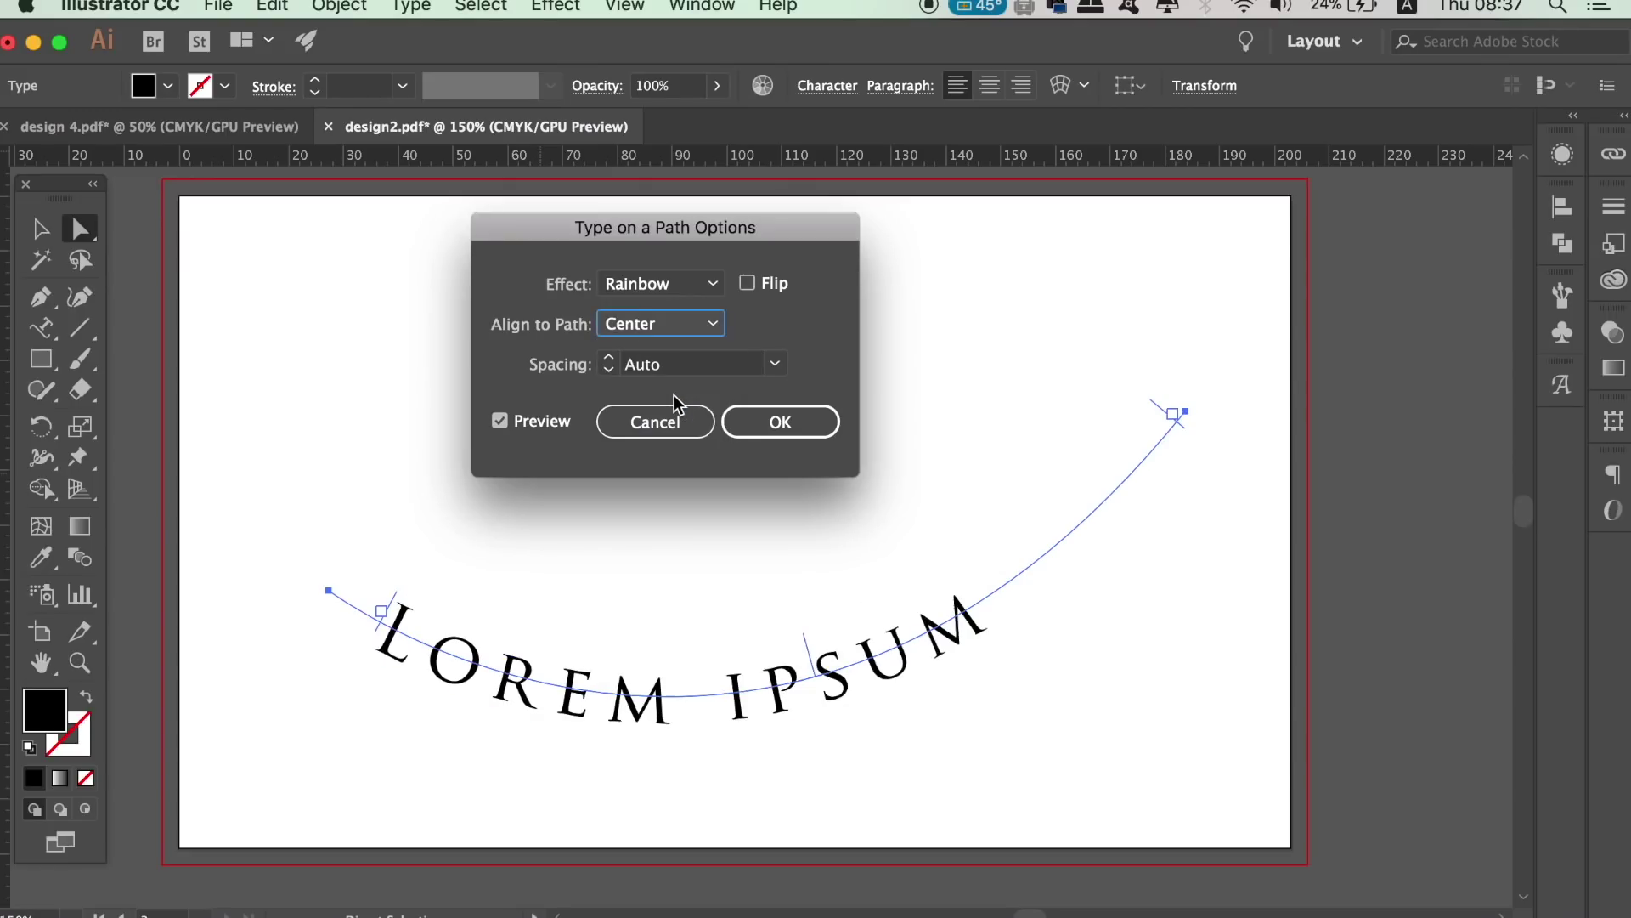
{"action": "left_click", "coordinate": [680, 333]}
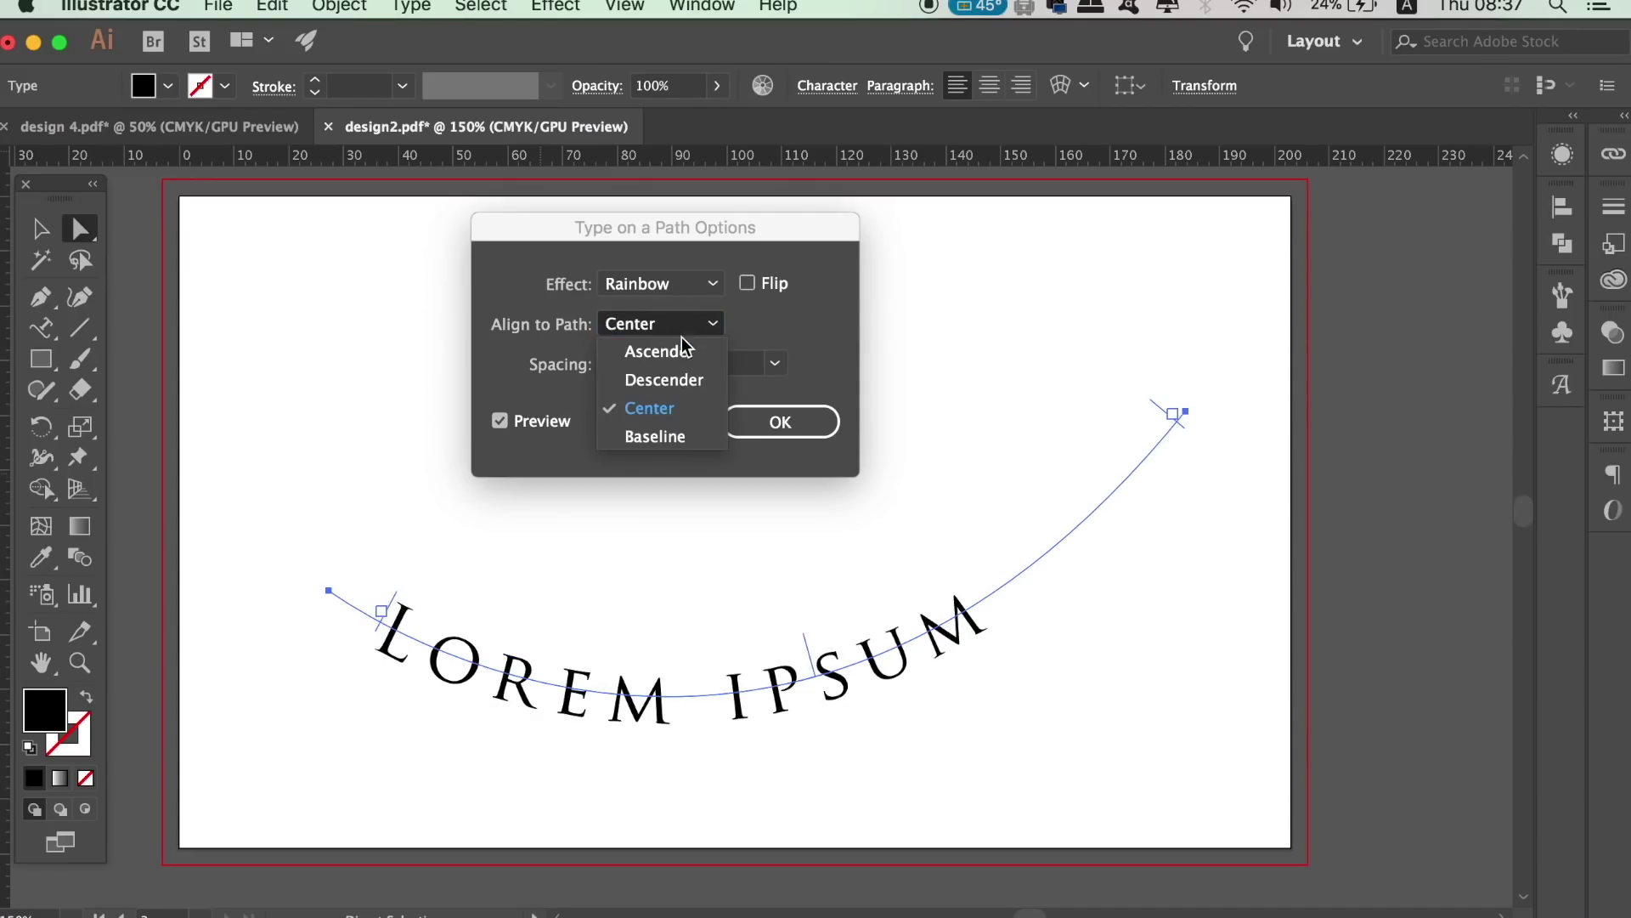
{"action": "left_click", "coordinate": [685, 434]}
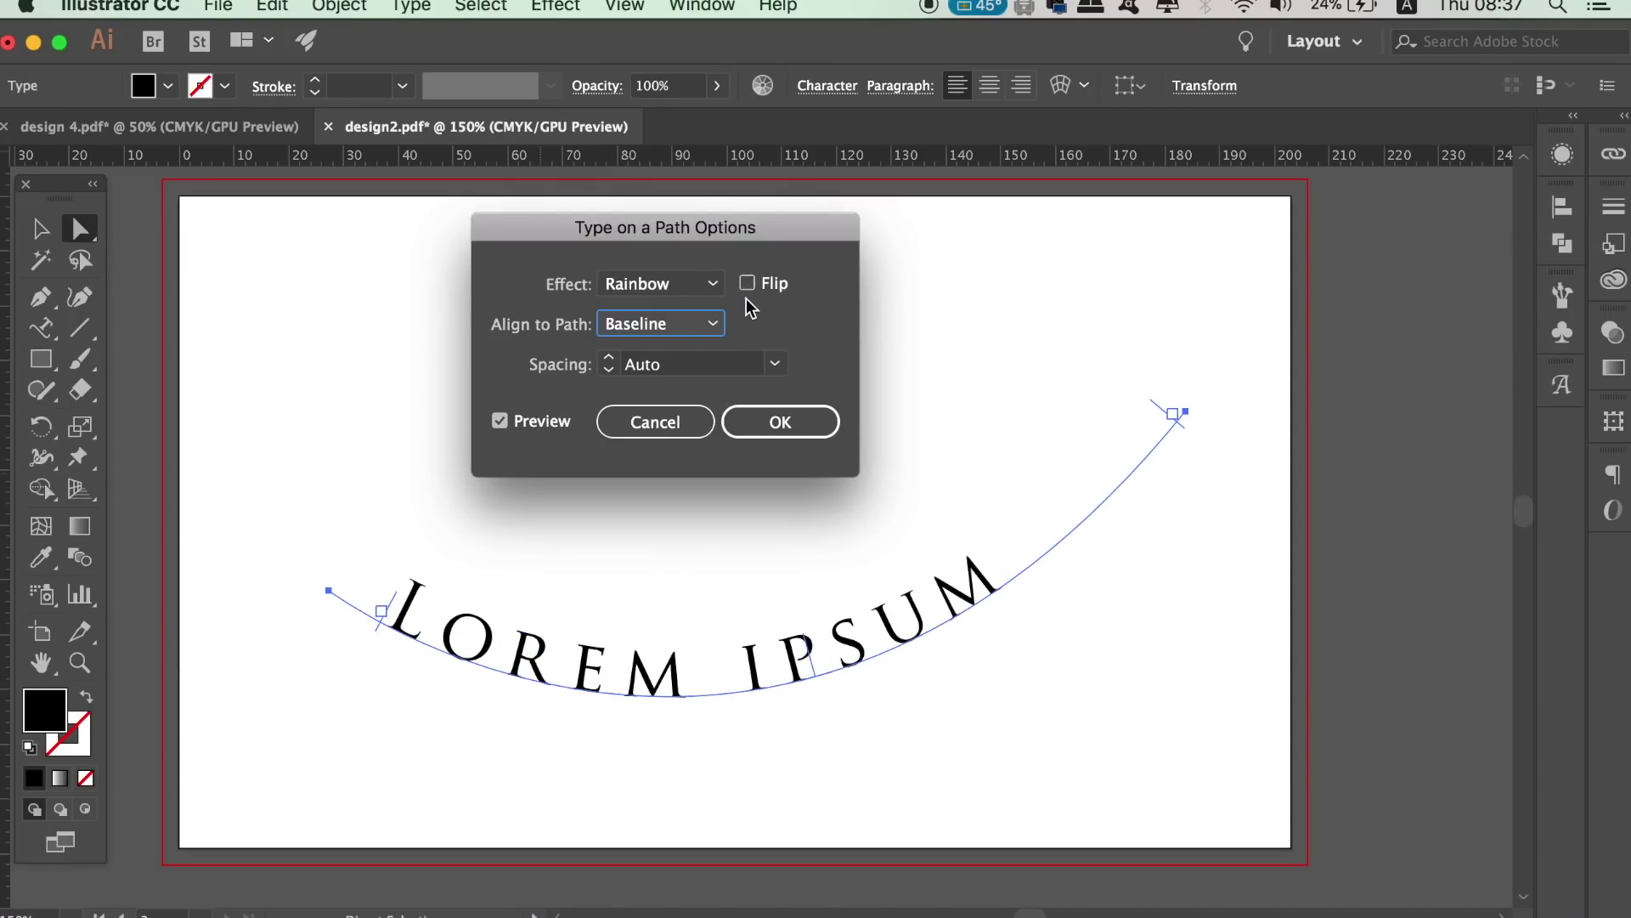
Set the path text spacing to -6 pt and confirm the options
{"action": "left_click", "coordinate": [757, 363]}
{"action": "left_click", "coordinate": [772, 366]}
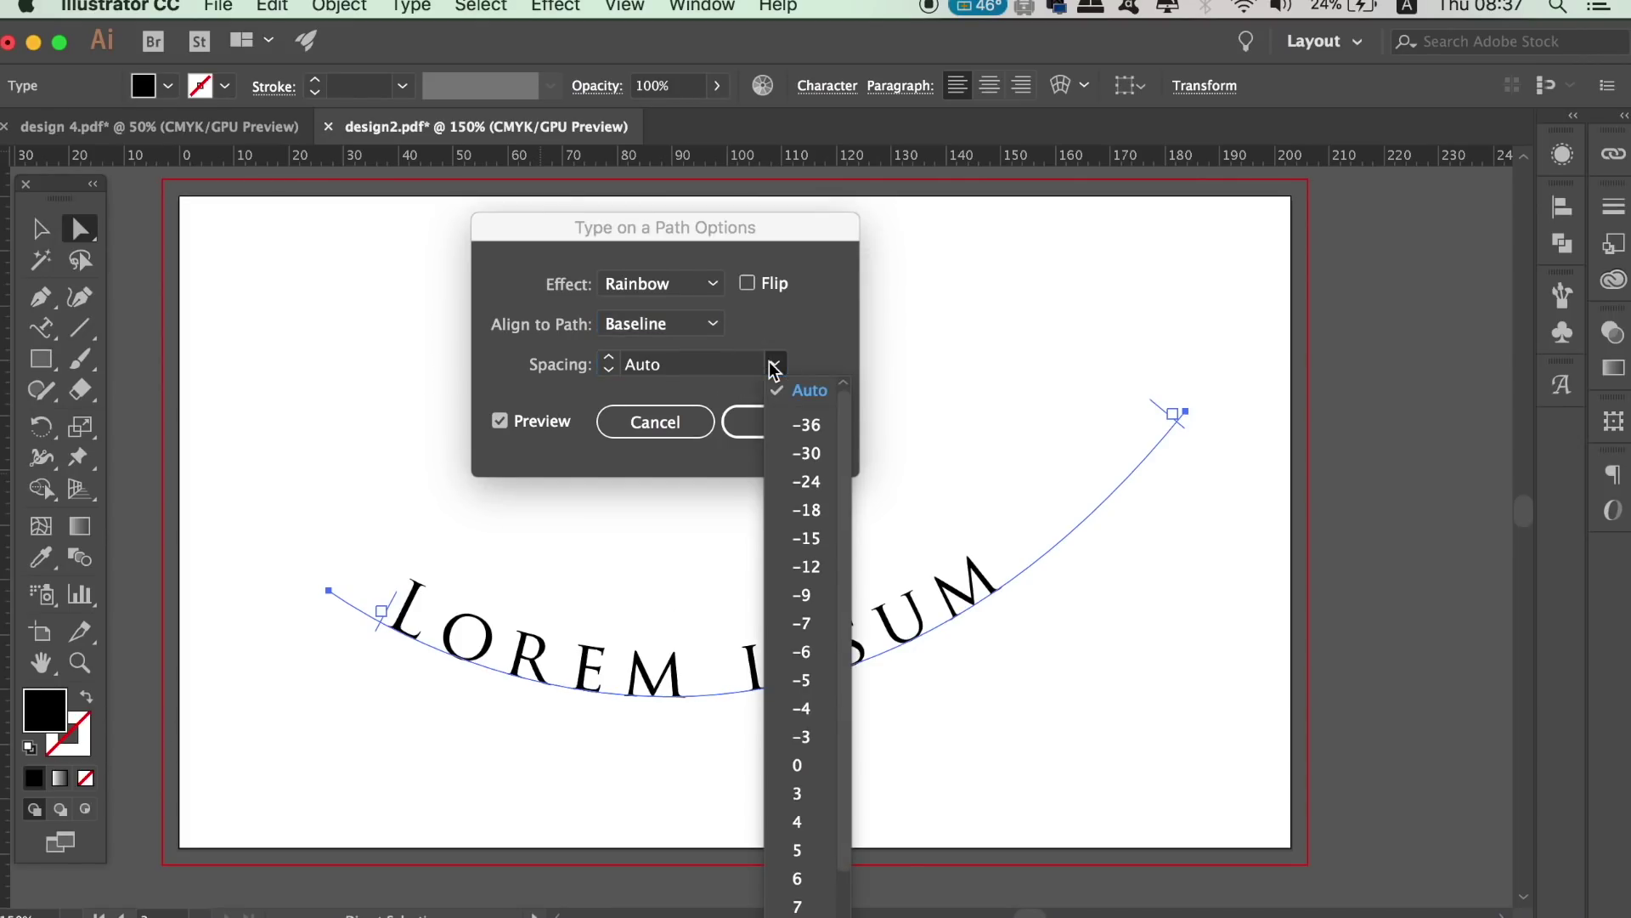
{"action": "left_click", "coordinate": [803, 650]}
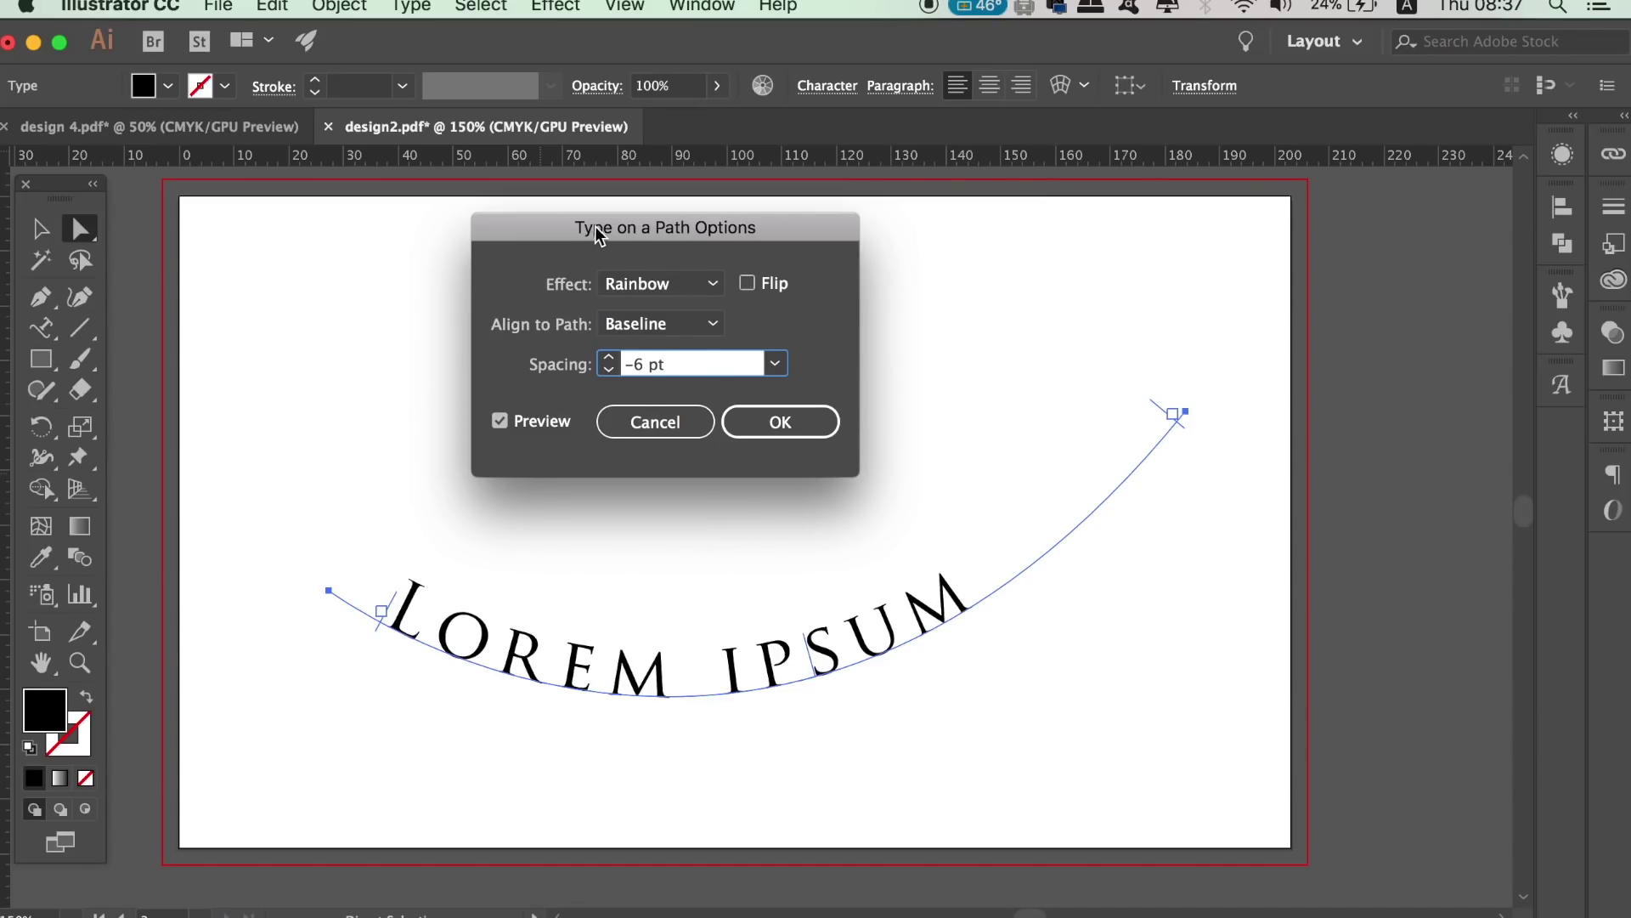
{"action": "left_click", "coordinate": [751, 420]}
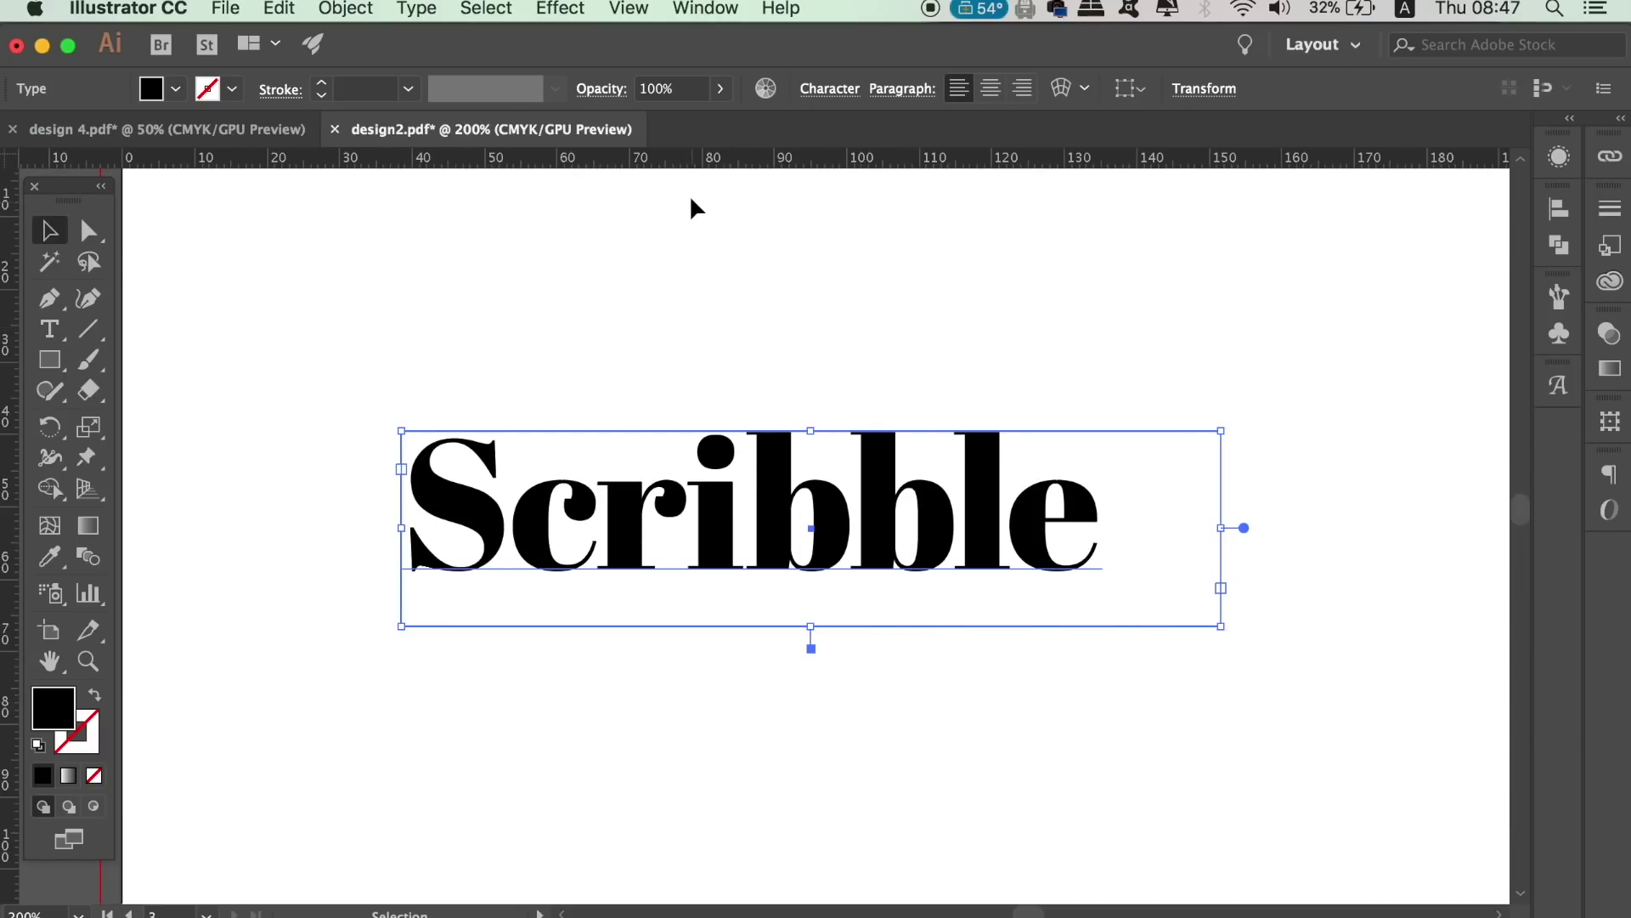
Convert the Scribble text to outlined shapes with Type > Create Outlines
{"action": "left_click", "coordinate": [418, 8]}
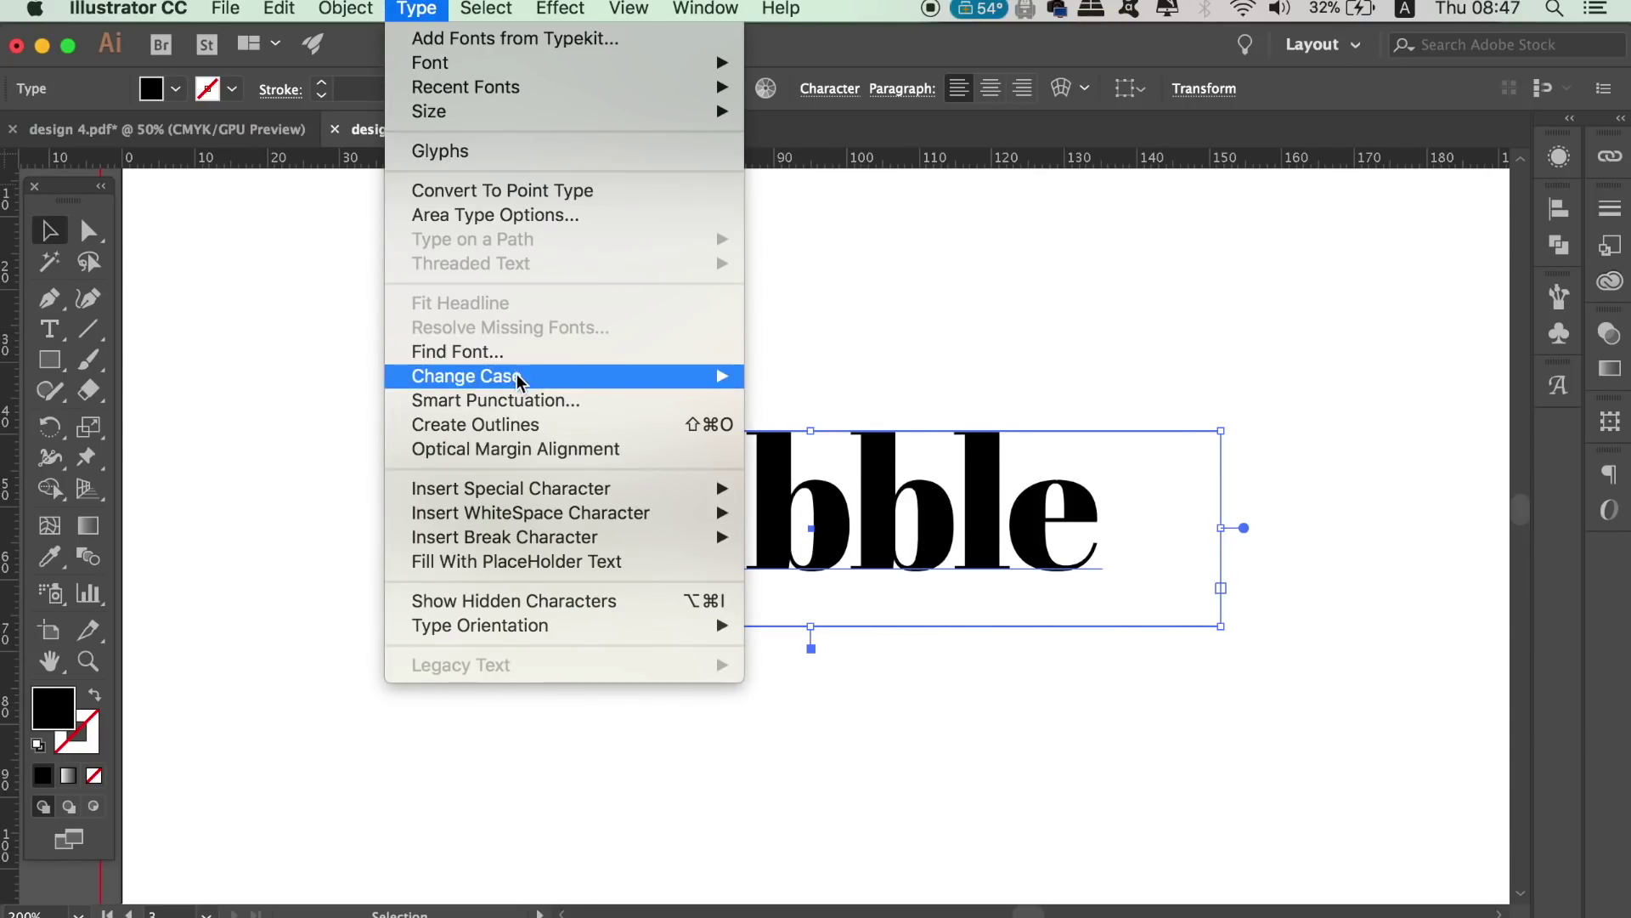
{"action": "left_click", "coordinate": [529, 424]}
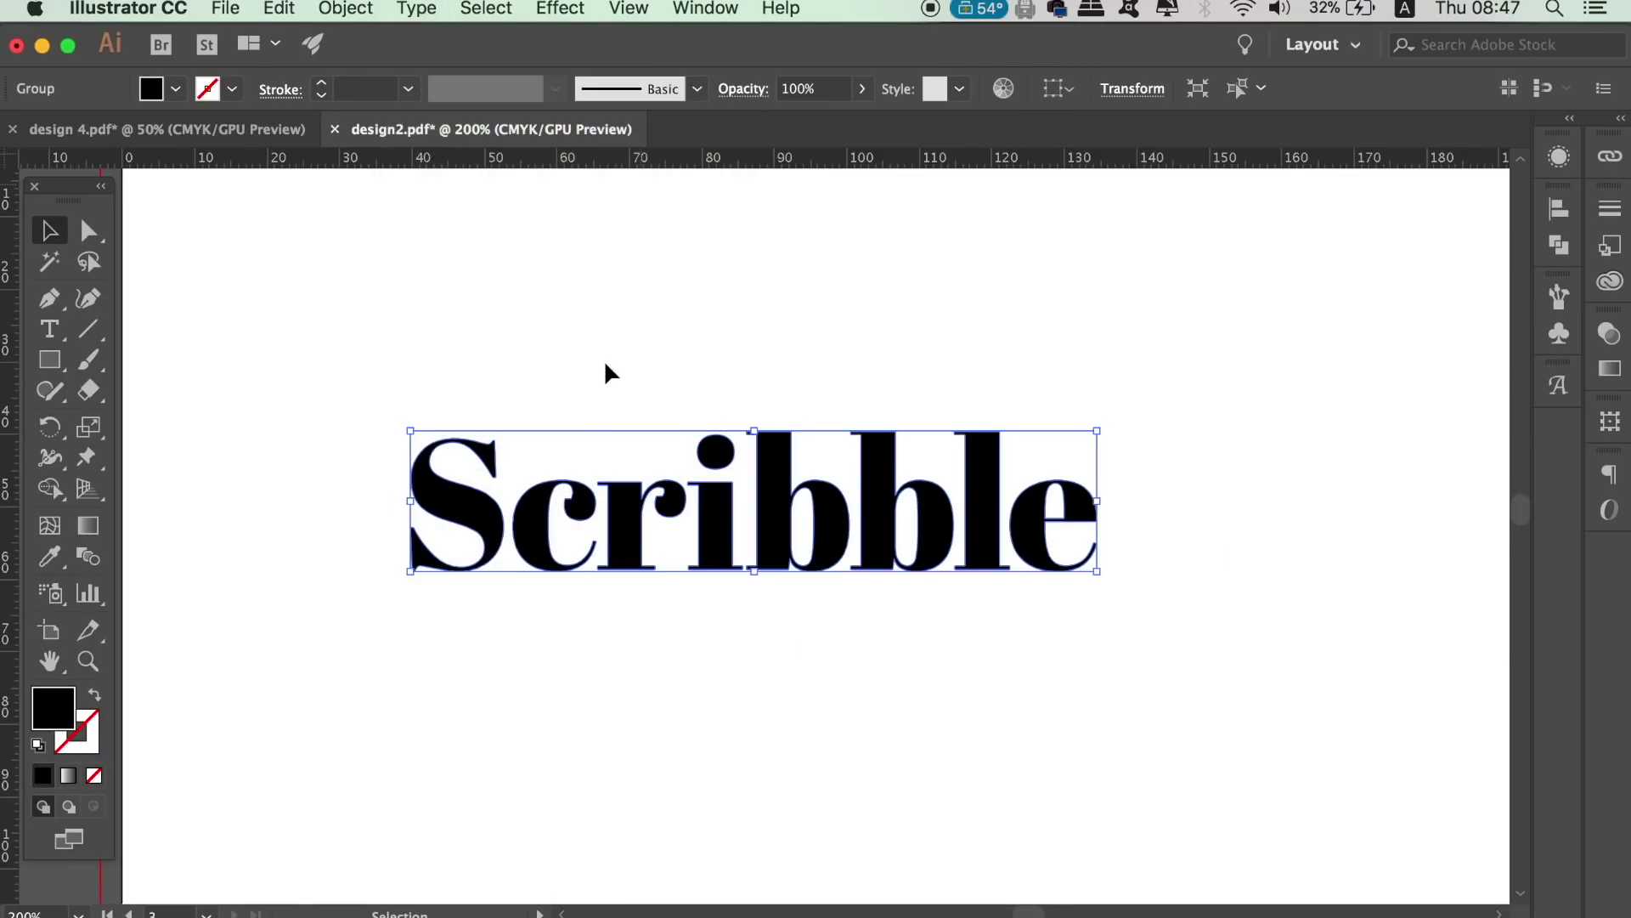
{"action": "left_click", "coordinate": [560, 8]}
{"action": "mouse_move", "coordinate": [684, 338]}
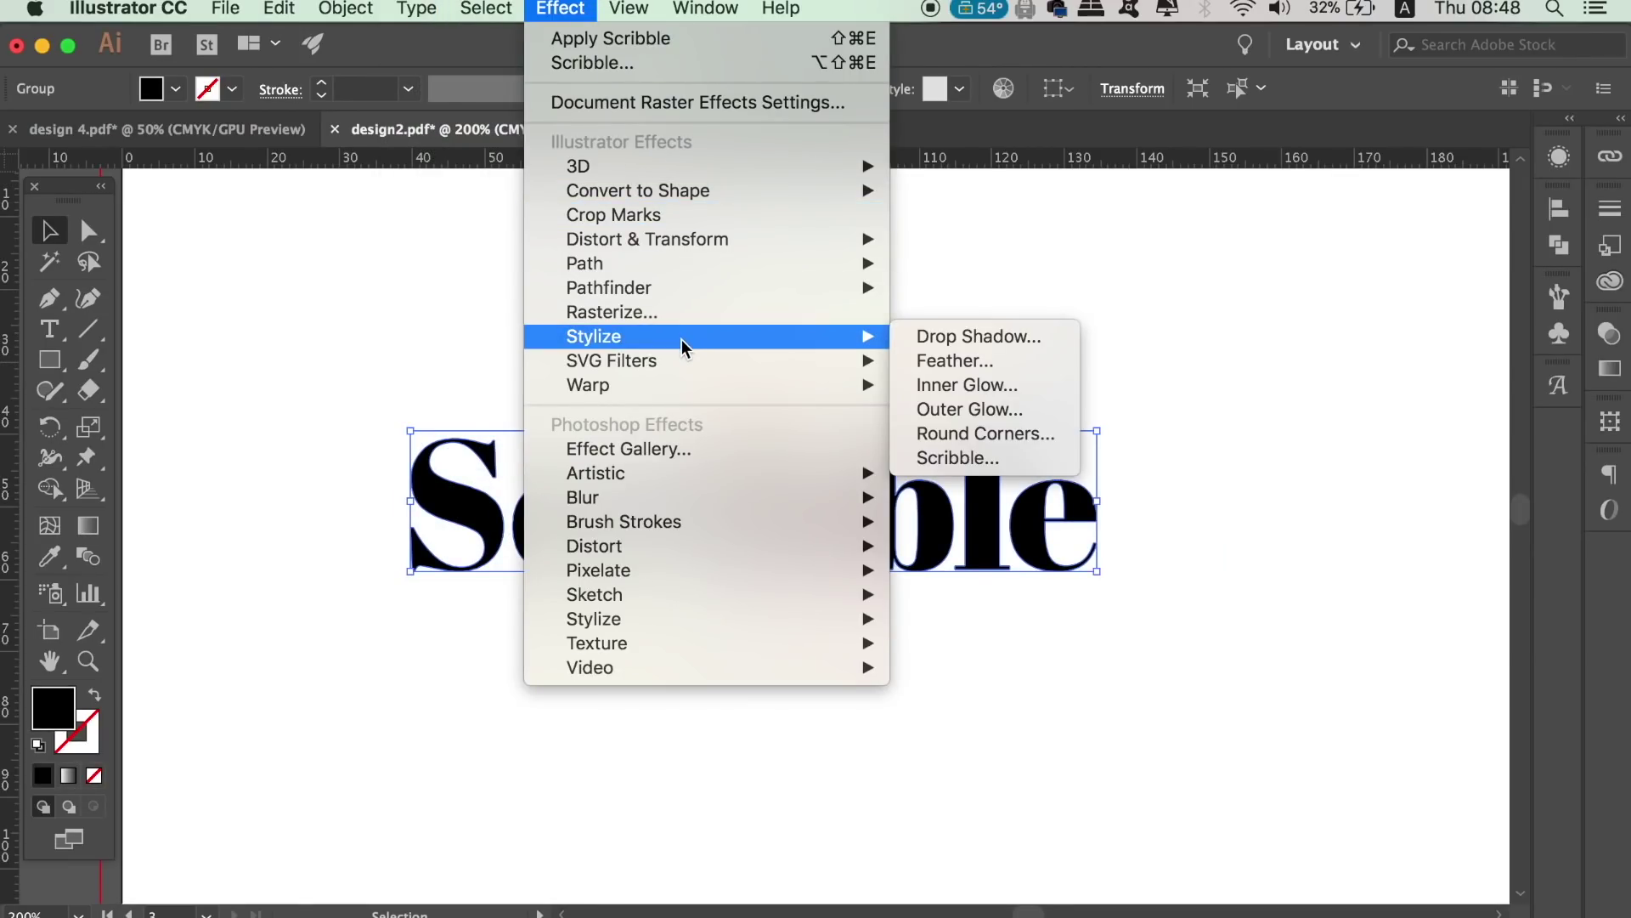
Apply a Scribble effect to the lettering with 0.2 mm spacing
{"action": "left_click", "coordinate": [1000, 459]}
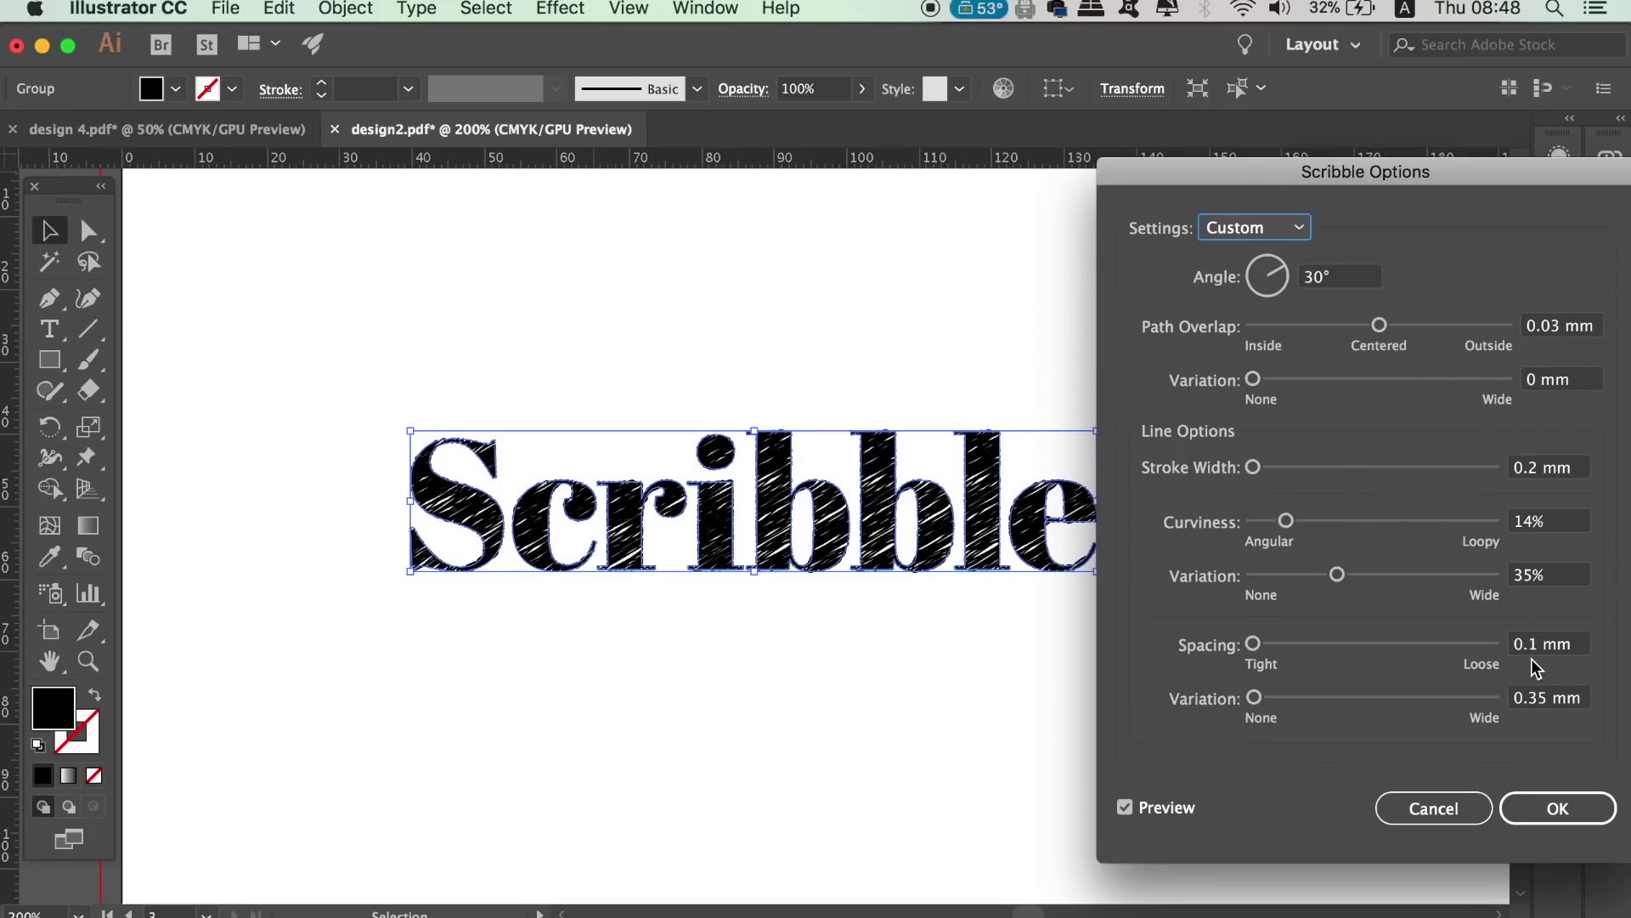
{"action": "left_click", "coordinate": [1572, 645]}
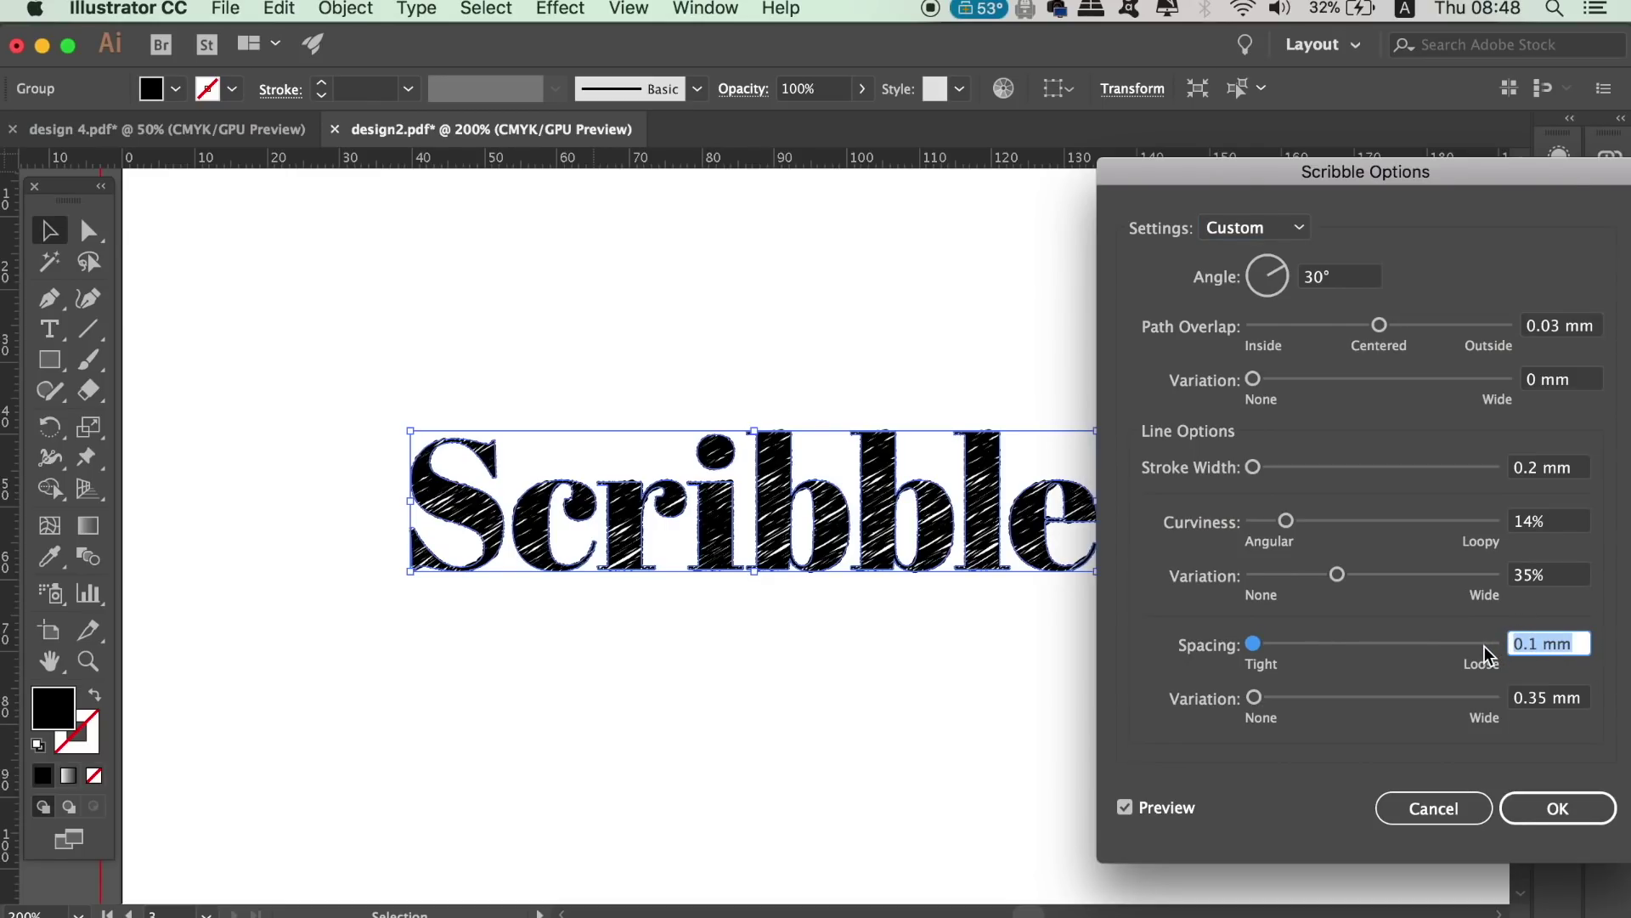
{"action": "type", "text": "0.2"}
{"action": "left_click", "coordinate": [1539, 698]}
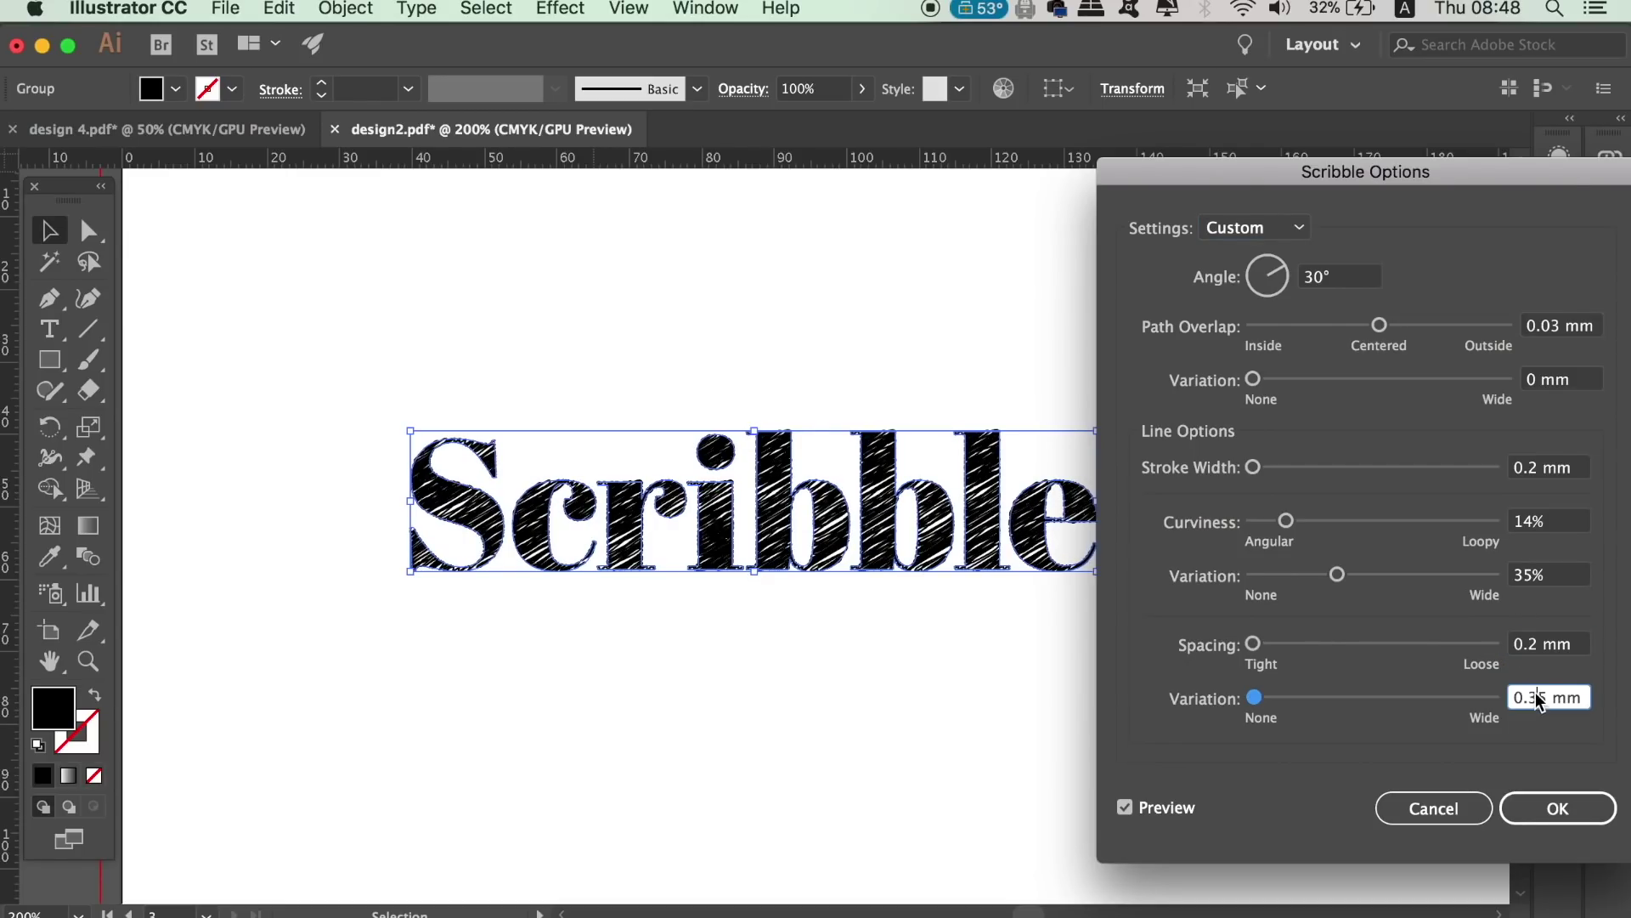
Raise the scribble path overlap variation to 0.4 mm
{"action": "left_click", "coordinate": [1258, 379]}
{"action": "left_click", "coordinate": [1562, 384]}
{"action": "type", "text": "0.3"}
{"action": "left_click", "coordinate": [1539, 469]}
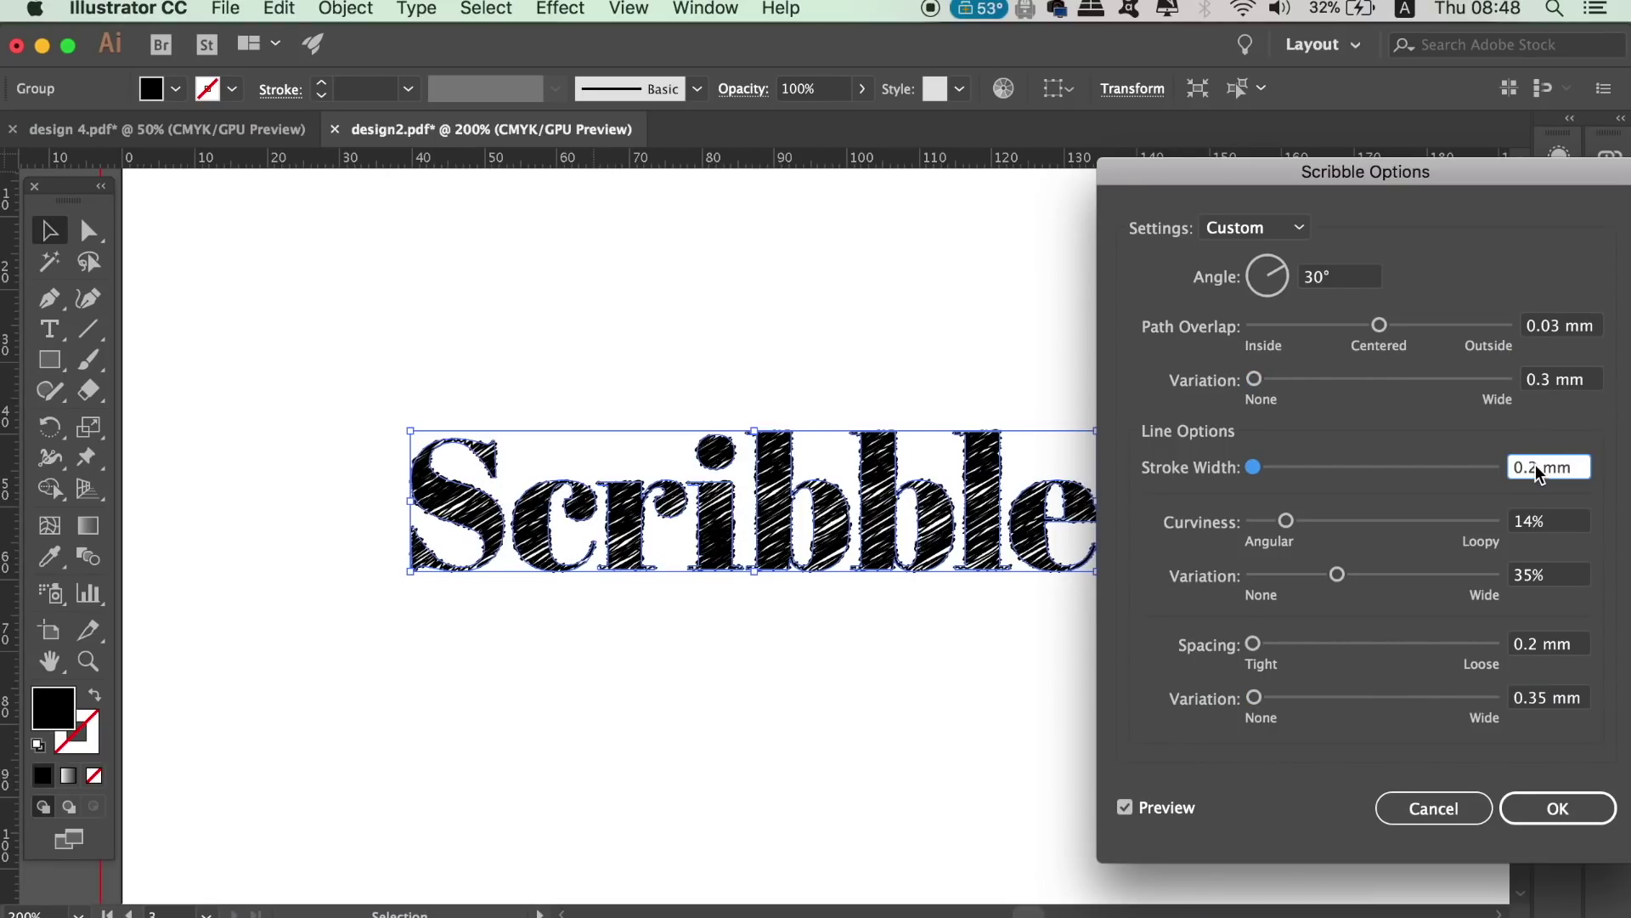
{"action": "left_click", "coordinate": [1561, 379]}
{"action": "type", "text": "0.4"}
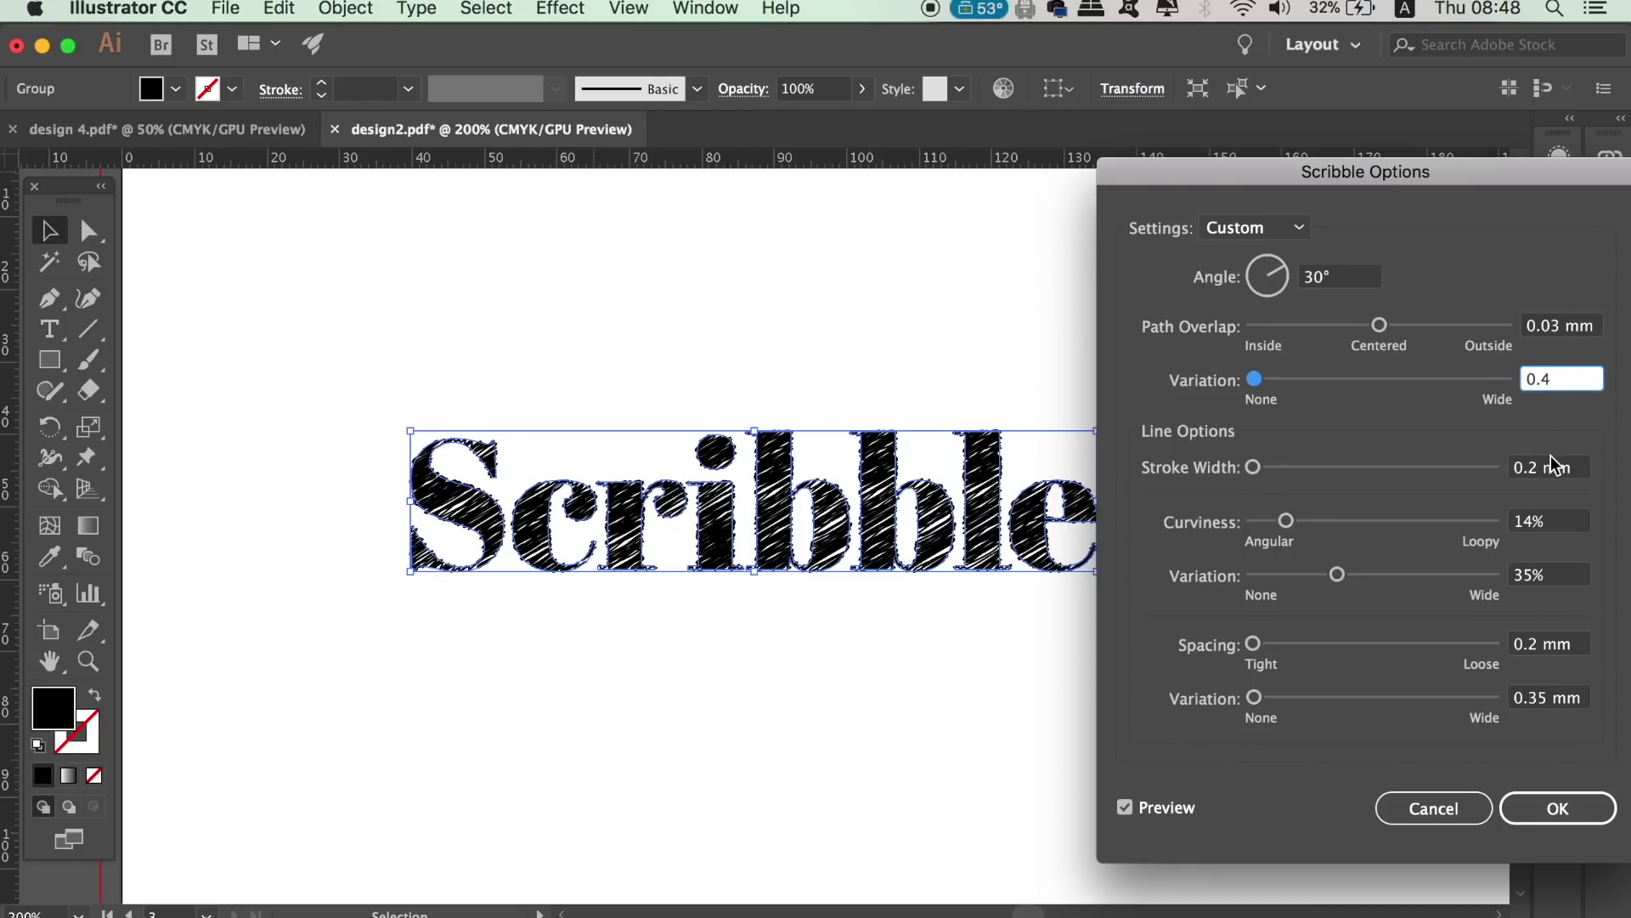
{"action": "left_click", "coordinate": [1553, 467]}
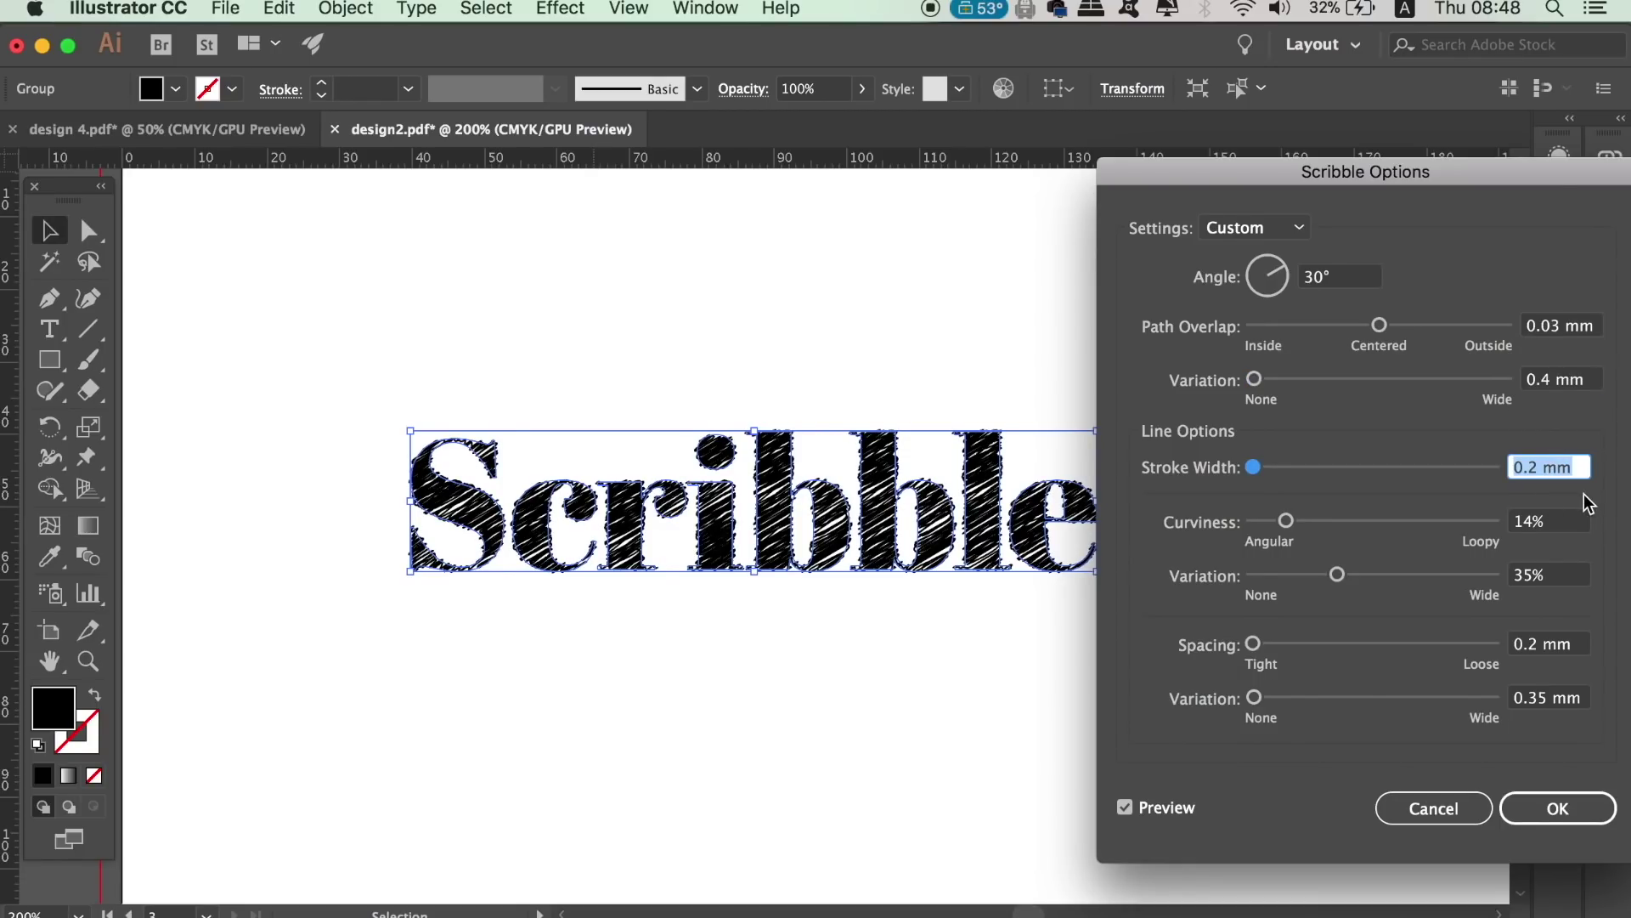
Set scribble curviness to 17%, confirm, and deselect the lettering
{"action": "key", "text": "Tab"}
{"action": "left_click_drag", "start_coordinate": [1287, 521], "coordinate": [1303, 523]}
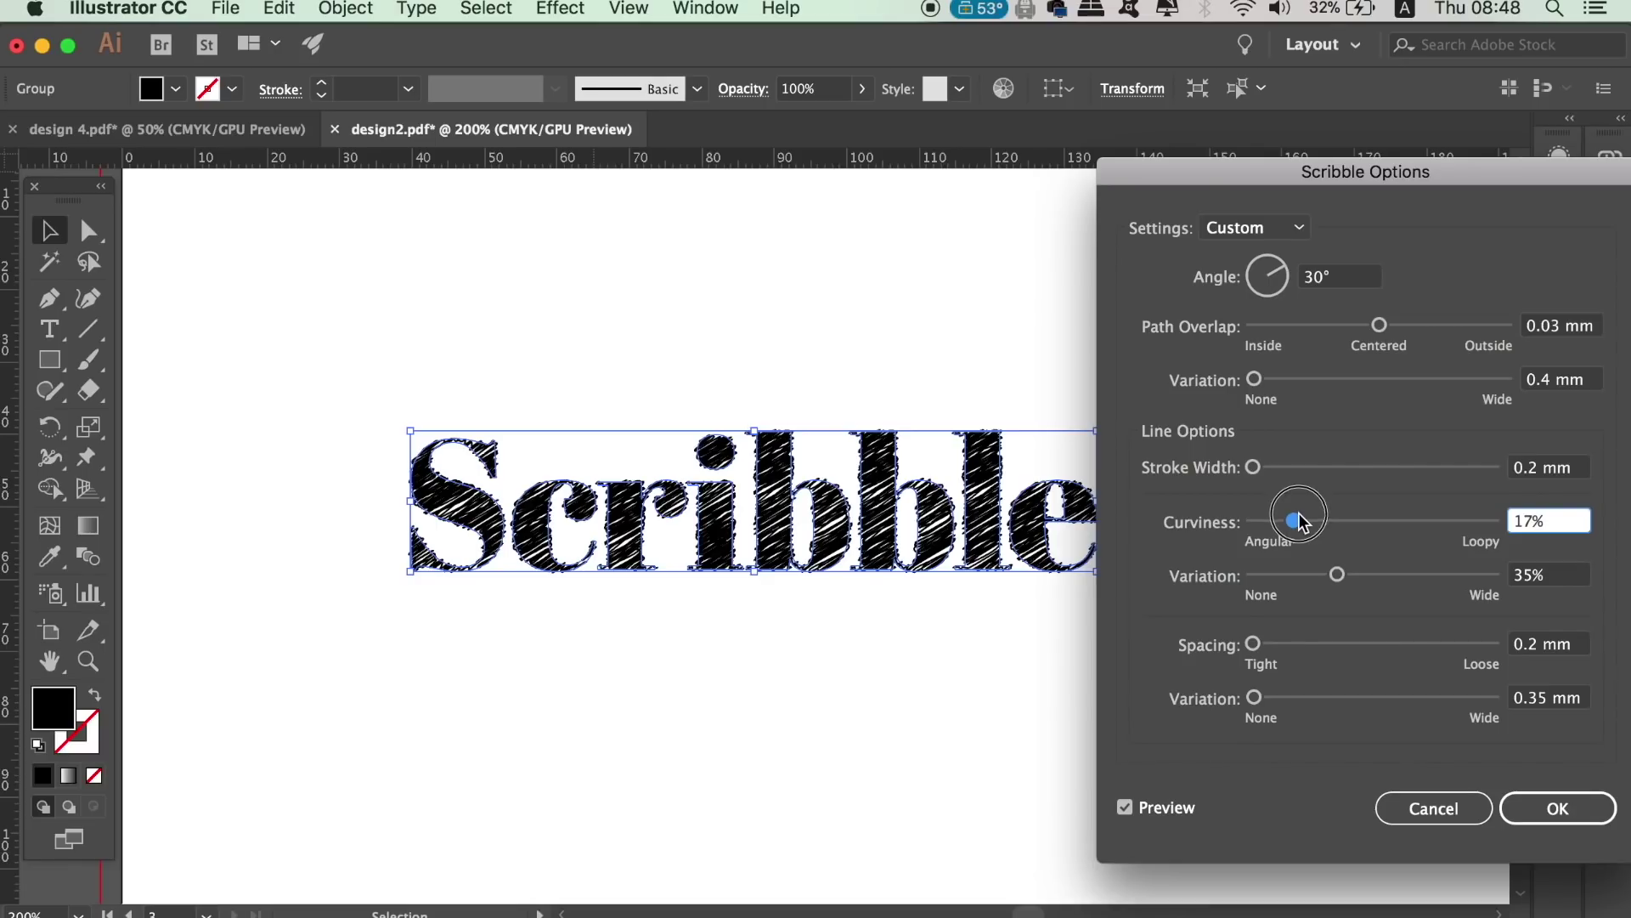
{"action": "left_click", "coordinate": [1548, 807]}
{"action": "left_click", "coordinate": [903, 822]}
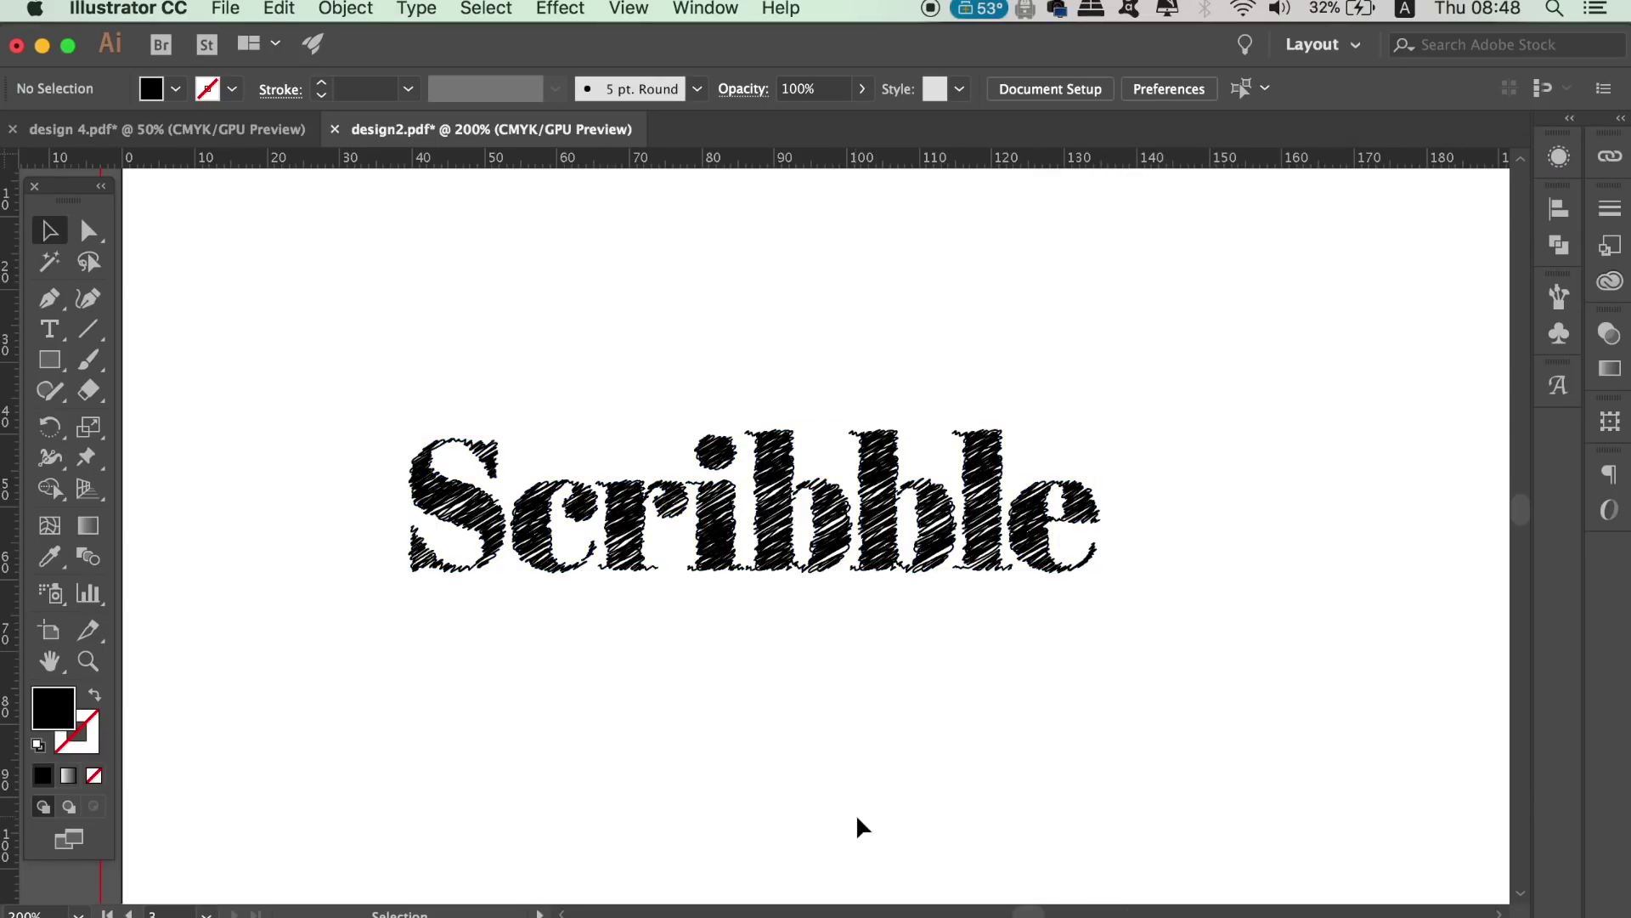